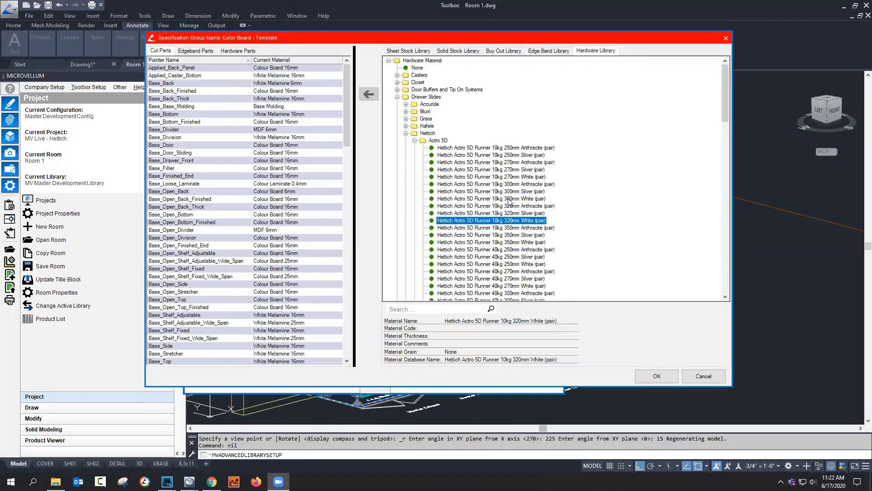
# Step: Review the material record of the Hettich AvanTech YOU Drawer Side Profile 77mm 450mm Anthracite (pair) without changing it
pyautogui.click(415, 141)
pyautogui.scroll(-4, 443, 191)
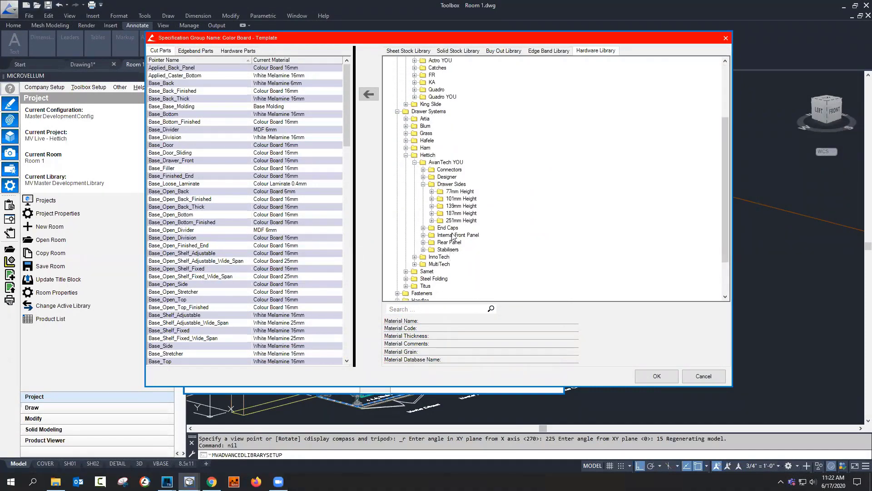
pyautogui.click(432, 191)
pyautogui.click(475, 221)
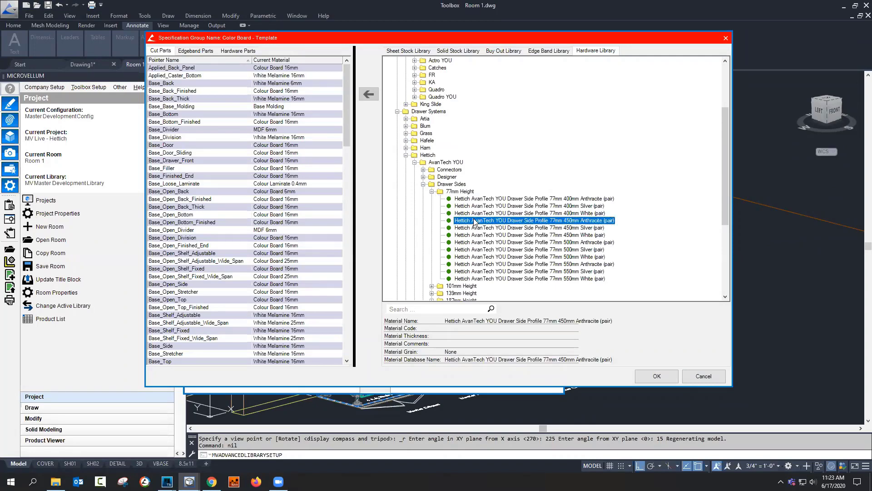
pyautogui.doubleClick(476, 220)
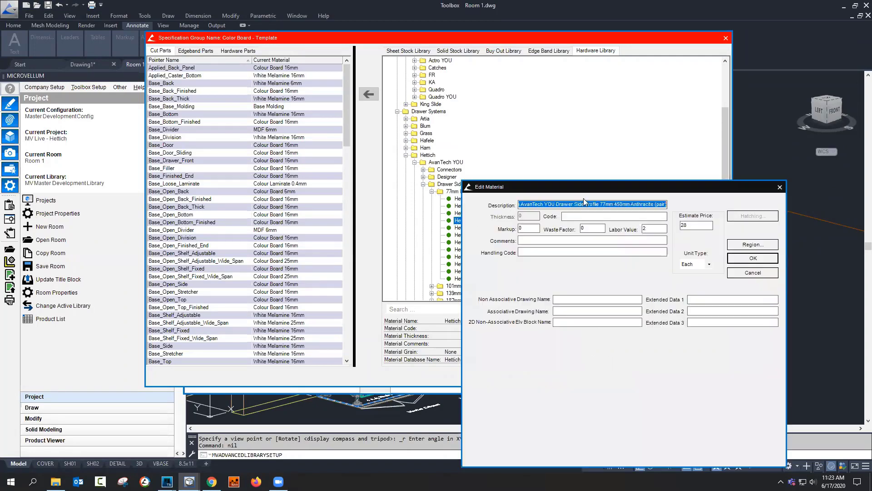
pyautogui.click(732, 272)
pyautogui.click(432, 192)
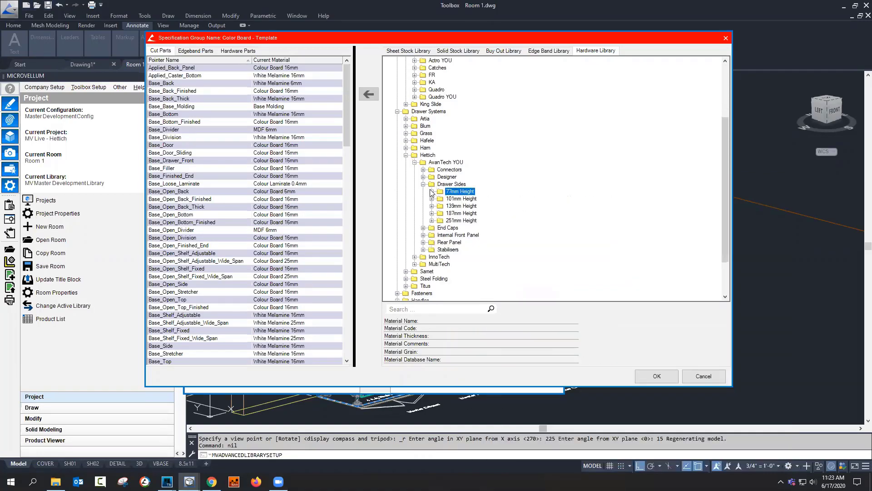
# Step: Collapse the AvanTech YOU drawer sides and look over its Designer and End Caps folders
pyautogui.click(423, 184)
pyautogui.click(441, 176)
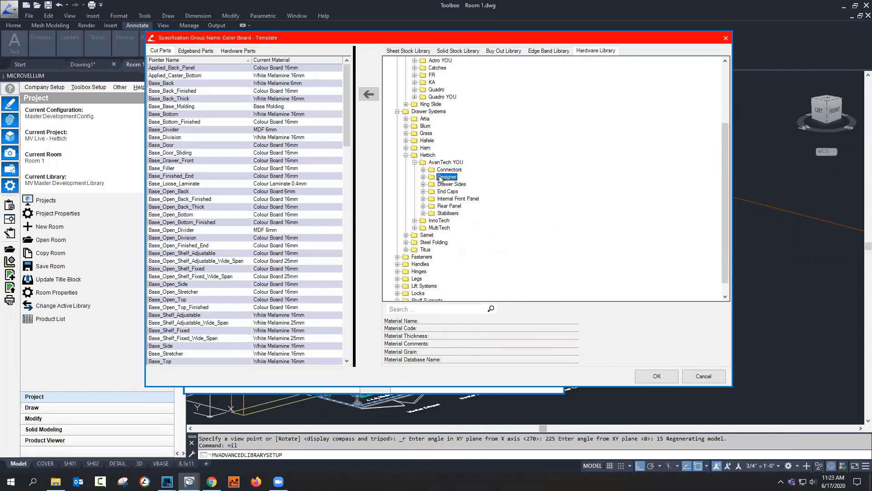
pyautogui.click(443, 191)
# Step: Browse the Actro YOU runners among the Hettich drawer slides, collapsing the folder when done
pyautogui.scroll(3, 426, 142)
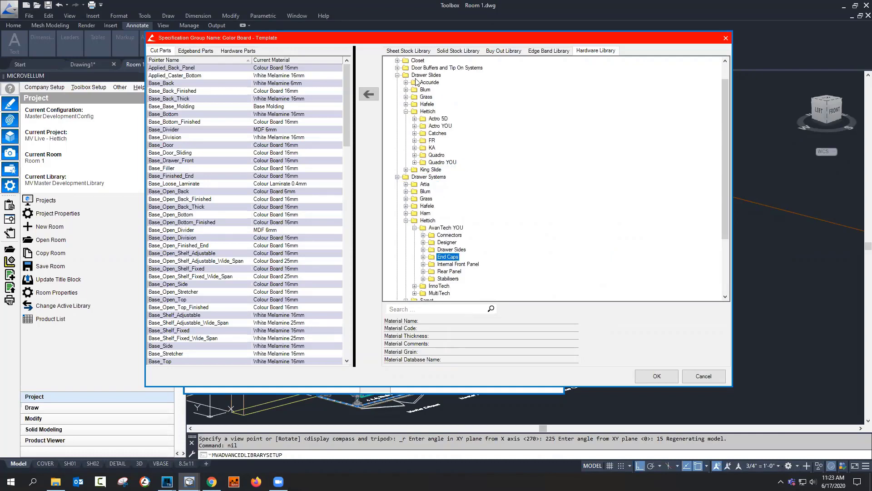
pyautogui.click(435, 119)
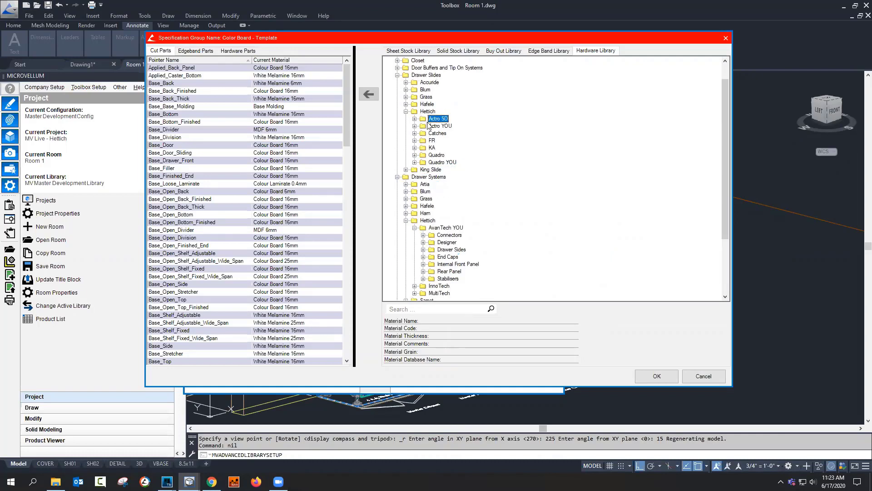
pyautogui.click(428, 126)
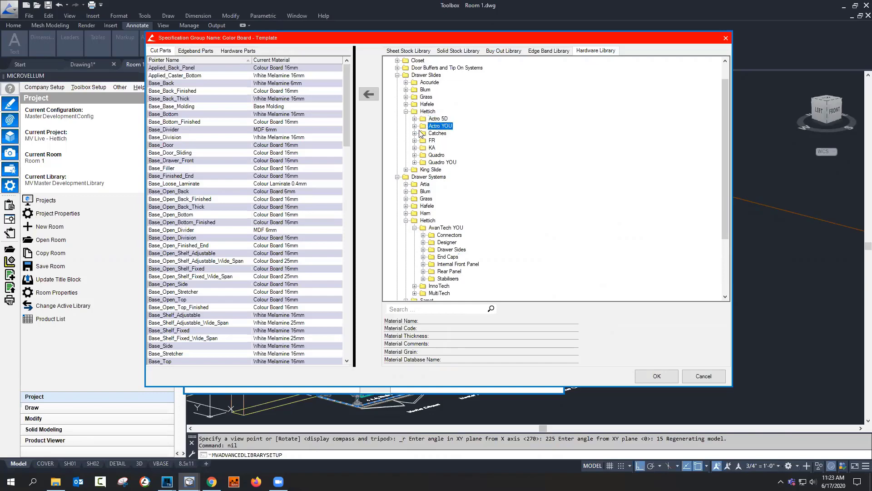
pyautogui.click(414, 127)
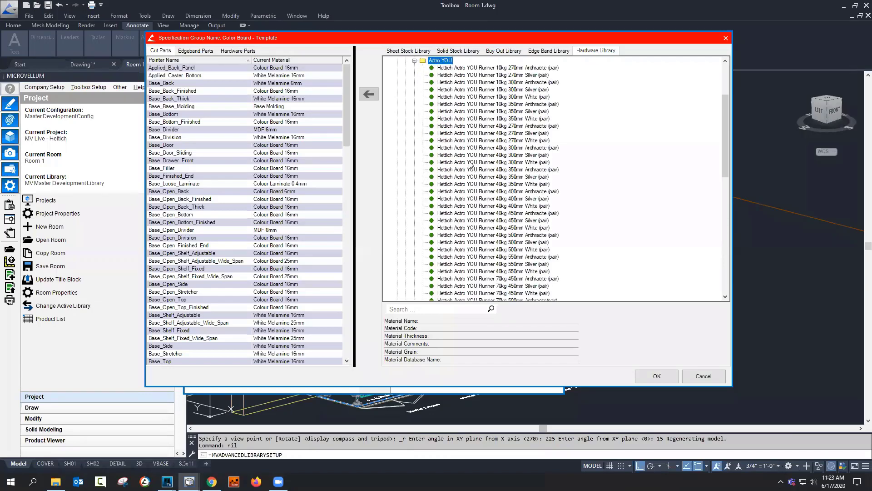
pyautogui.click(471, 162)
pyautogui.scroll(2, 471, 164)
pyautogui.click(415, 104)
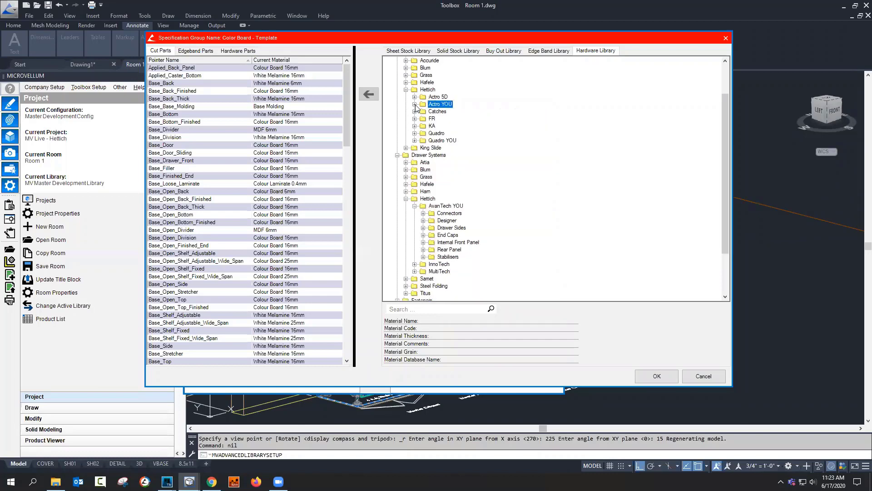
# Step: Expand the Hettich FR and KA slide folders and review the material record of Drawer Slide Hettich KA 4532_350 (pair)
pyautogui.click(414, 126)
pyautogui.click(415, 118)
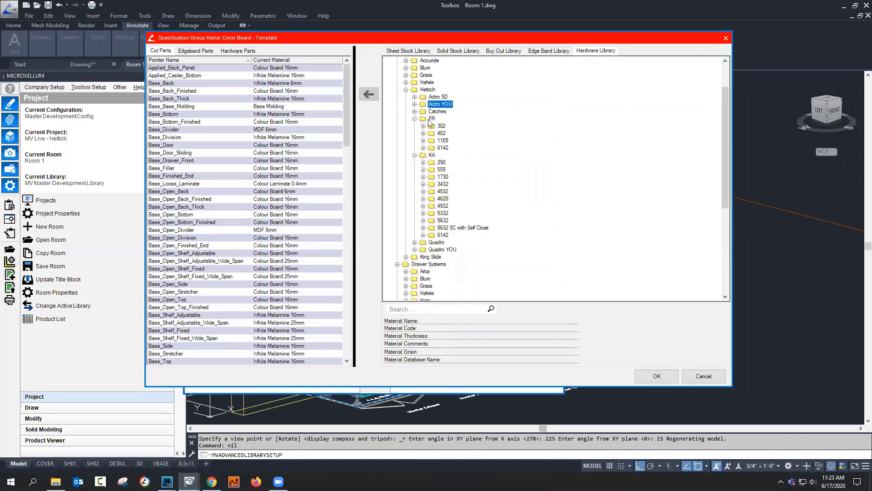
pyautogui.click(423, 191)
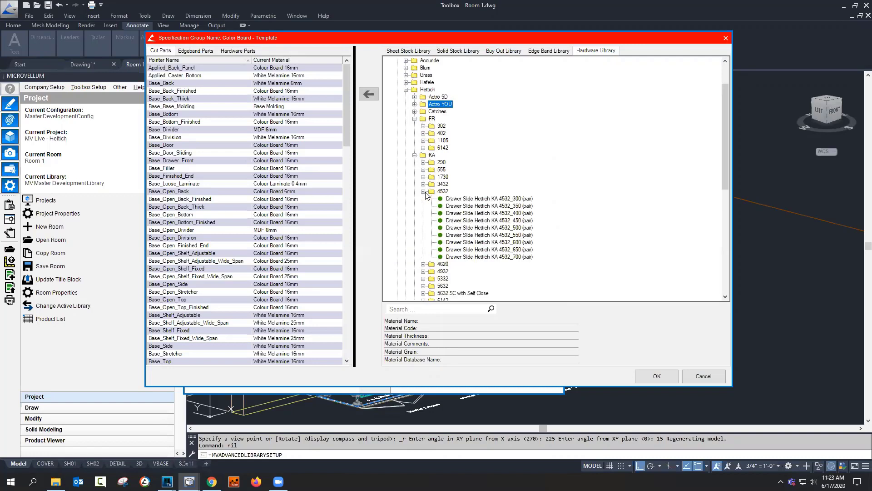
pyautogui.click(471, 207)
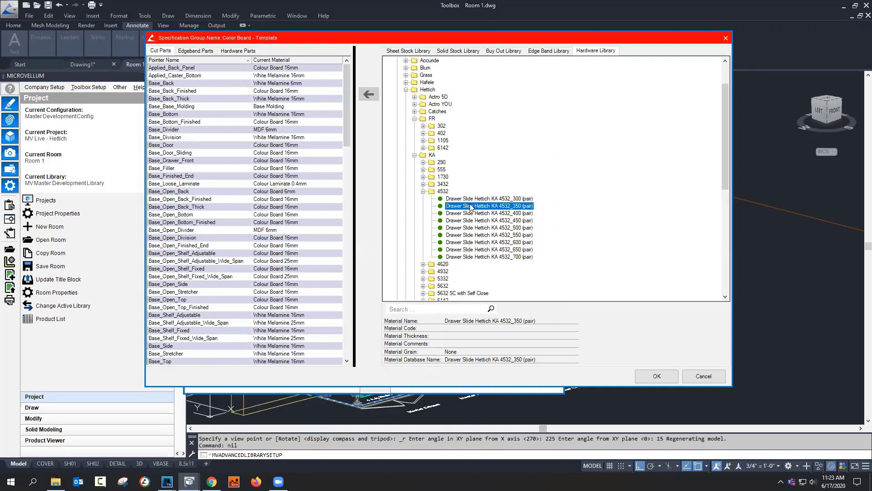
pyautogui.doubleClick(472, 207)
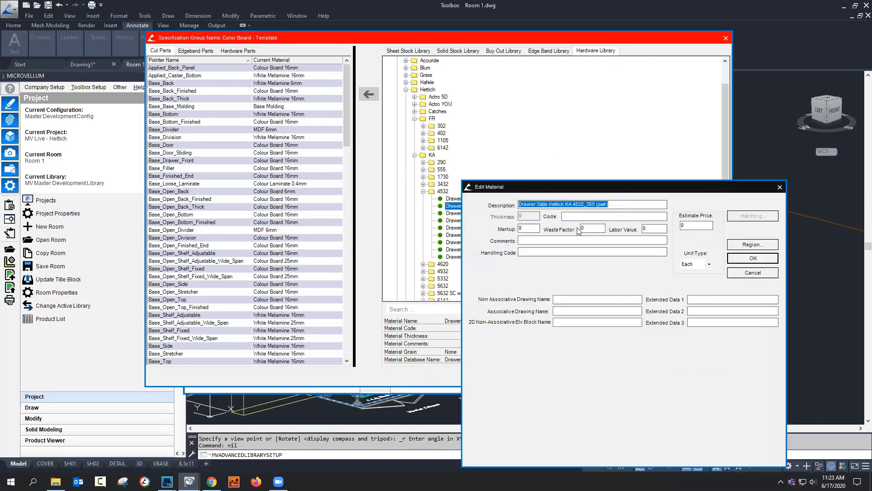
pyautogui.click(755, 275)
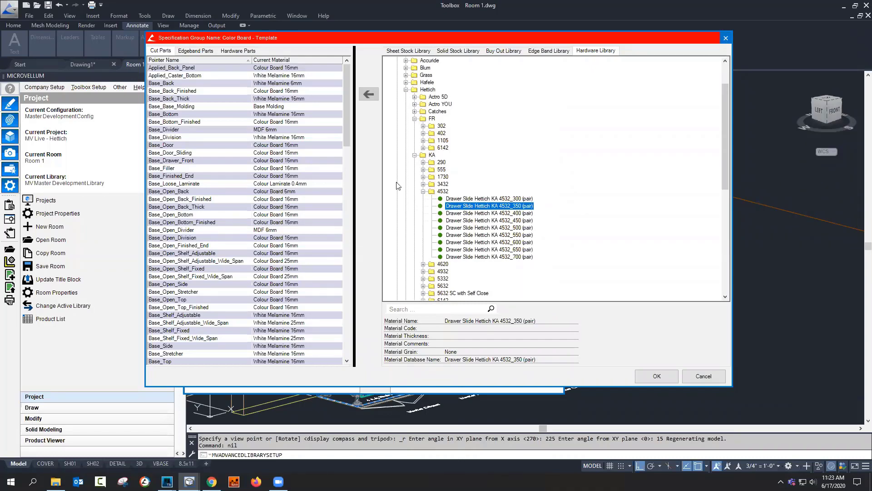
# Step: Close the Color Board materials and specification group setup, and inspect the drawers in the room's 3D model
pyautogui.click(726, 40)
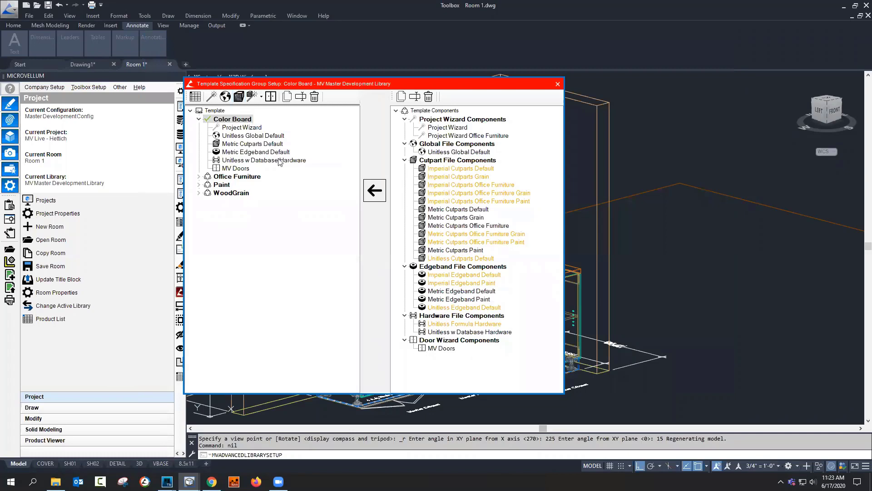
pyautogui.click(558, 84)
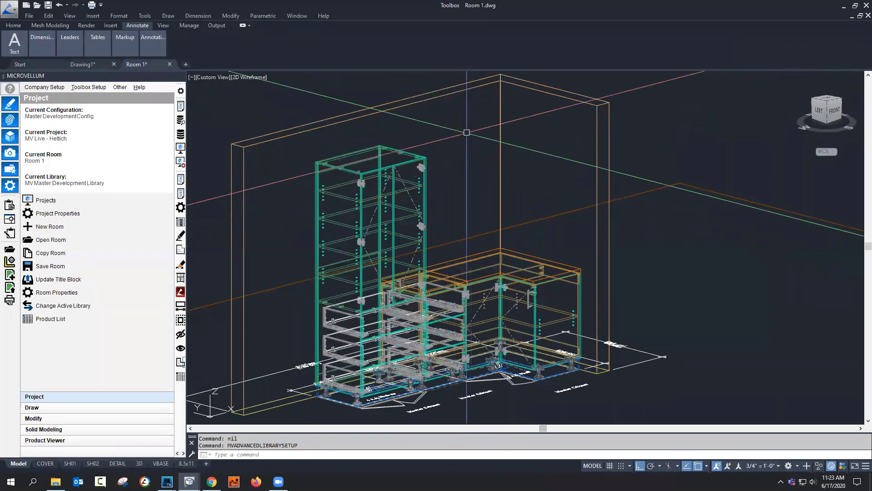
pyautogui.scroll(-2, 373, 299)
pyautogui.scroll(5, 373, 300)
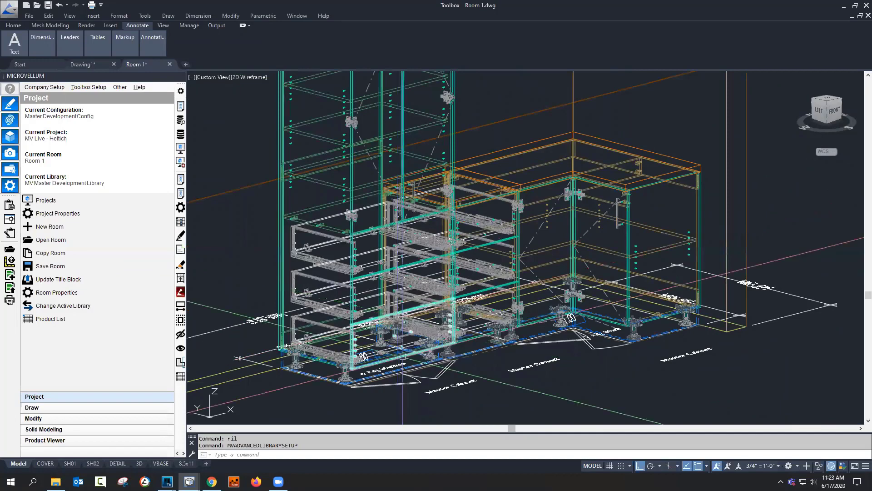
pyautogui.scroll(-2, 402, 356)
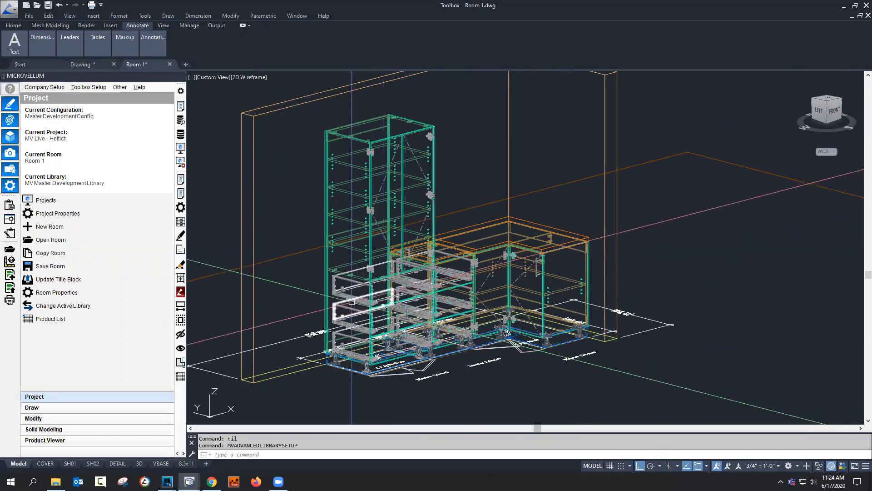
pyautogui.scroll(4, 409, 291)
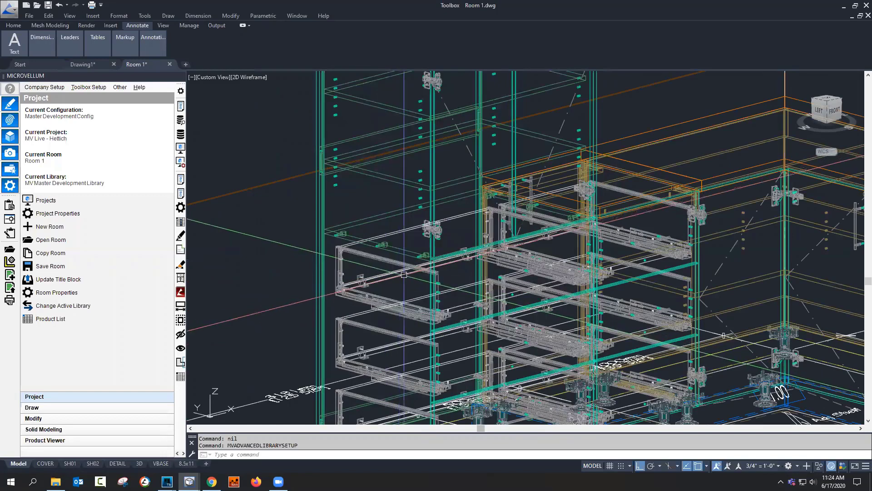
pyautogui.scroll(-2, 394, 263)
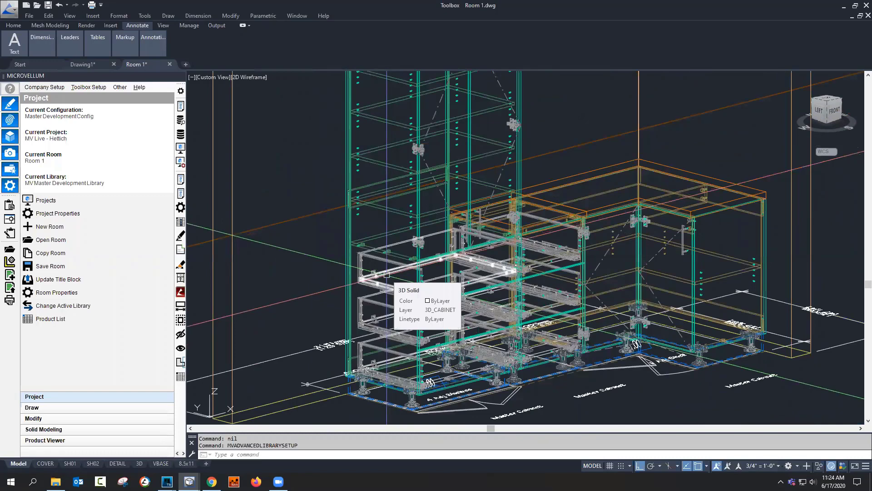
# Step: Open the design data of the base Master Cabinet with drawers and look through its cut parts and subassemblies
pyautogui.click(180, 221)
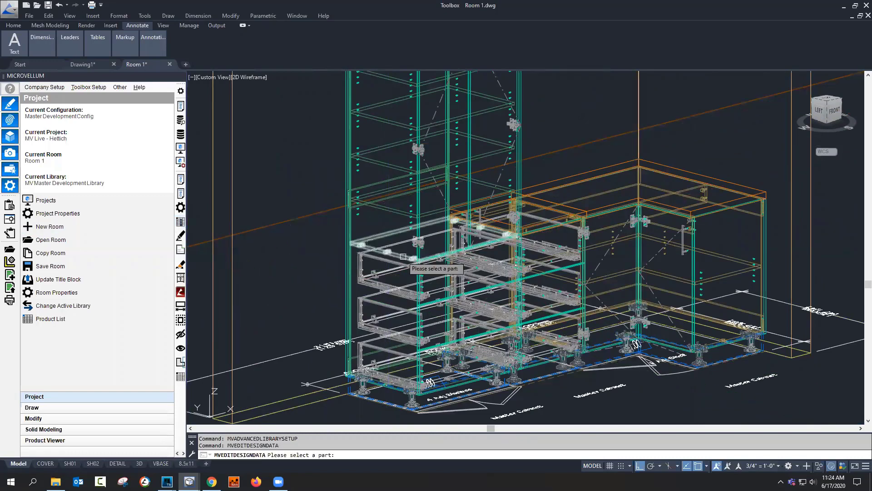
pyautogui.click(403, 257)
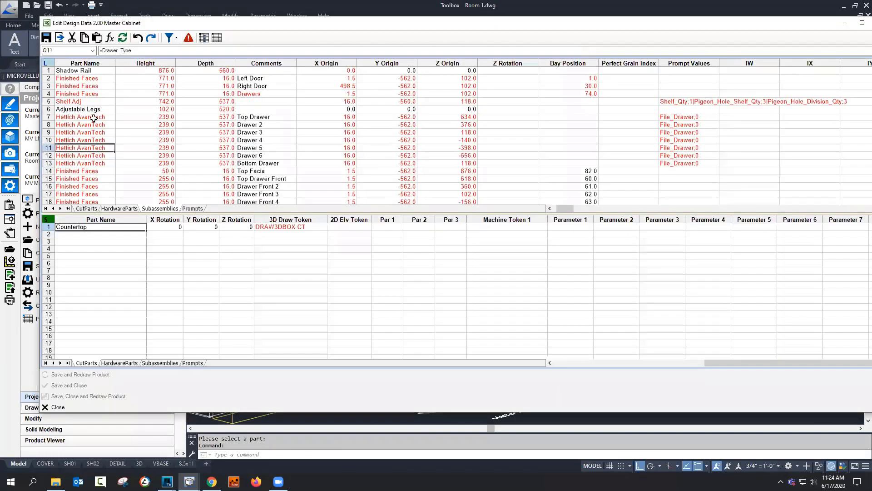
pyautogui.click(93, 117)
pyautogui.click(93, 207)
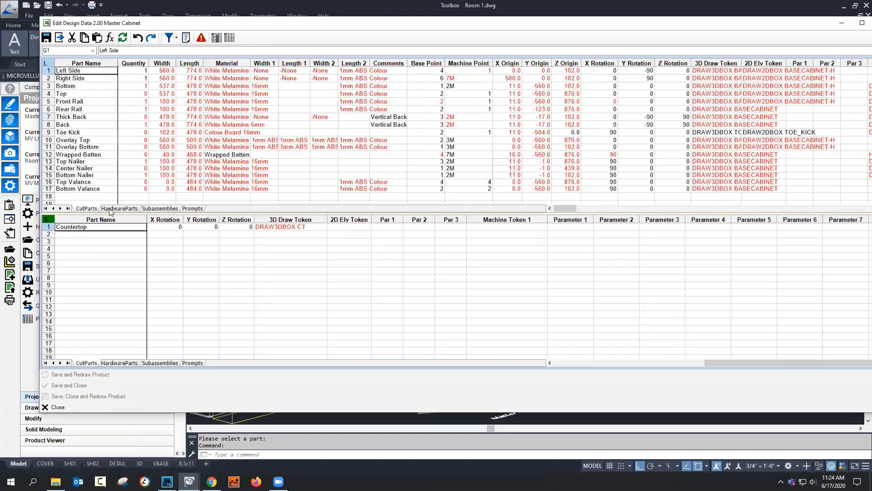
pyautogui.click(159, 209)
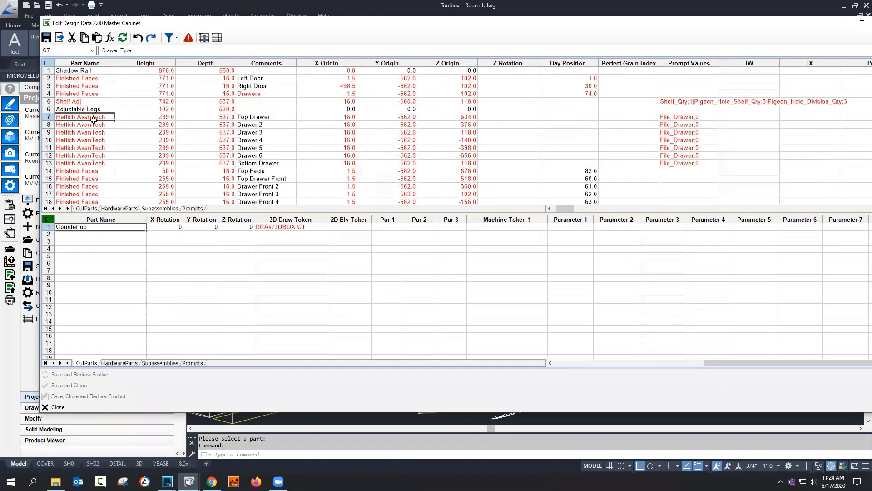
# Step: Load the Top Drawer's Hettich AvanTech subassembly data and examine its cut parts from Drawer Side Left to Cutout Front Side
pyautogui.rightClick(94, 123)
pyautogui.click(174, 136)
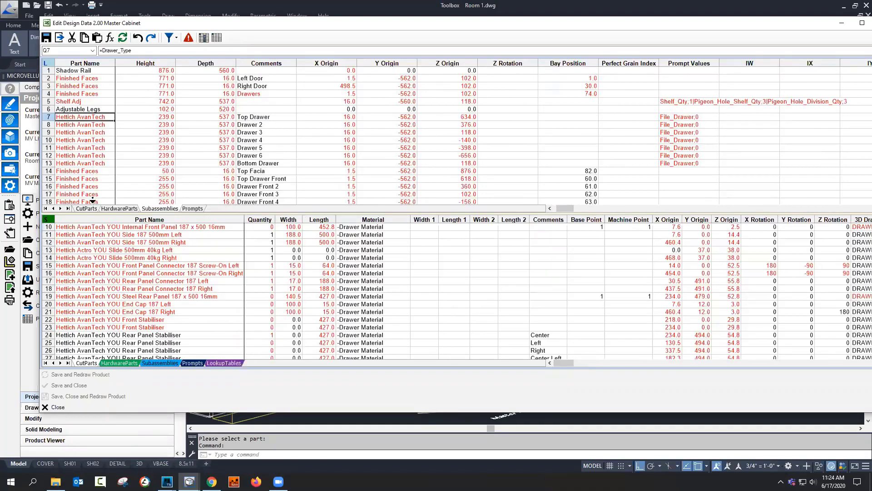
pyautogui.click(114, 234)
pyautogui.scroll(3, 115, 246)
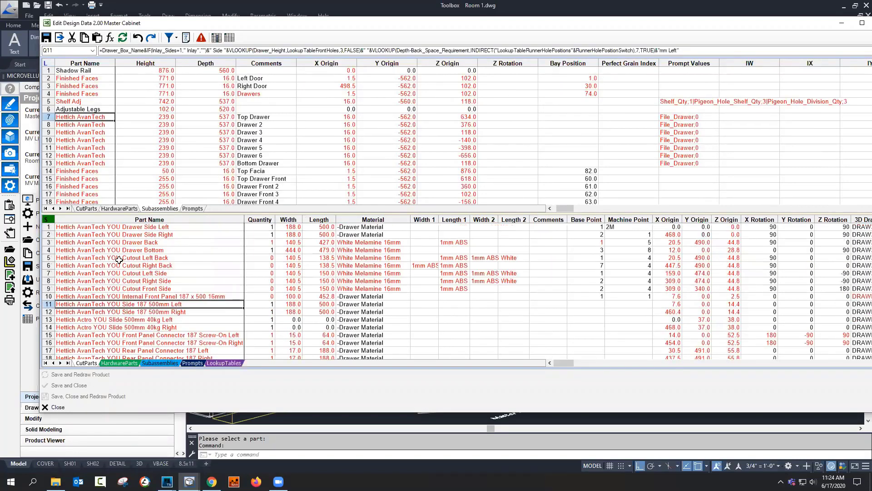
pyautogui.moveTo(189, 227); pyautogui.dragTo(185, 289)
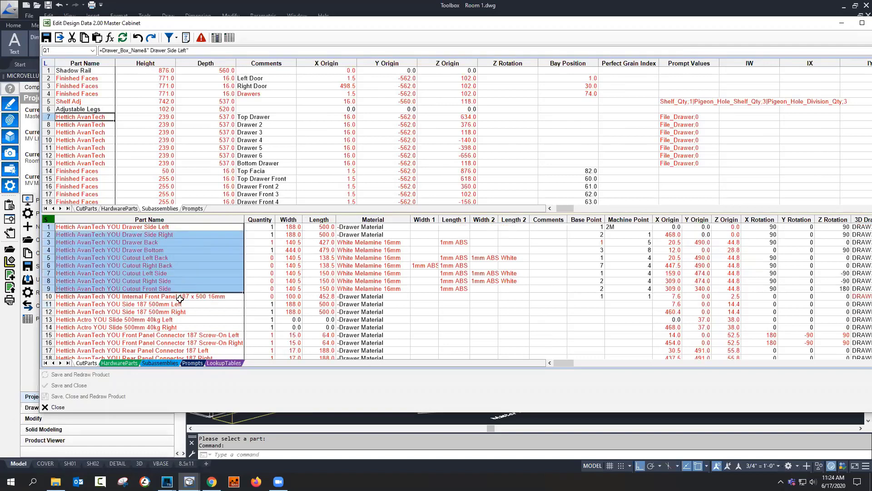
# Step: Examine the drawer's Actro YOU runner hardware formula and the left drawer side's Machine Token 2, closing the design data
pyautogui.click(131, 363)
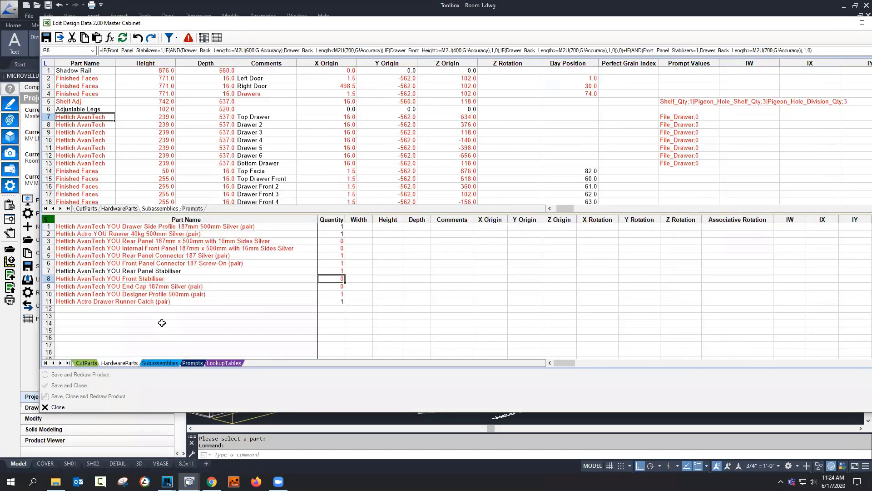
pyautogui.click(156, 235)
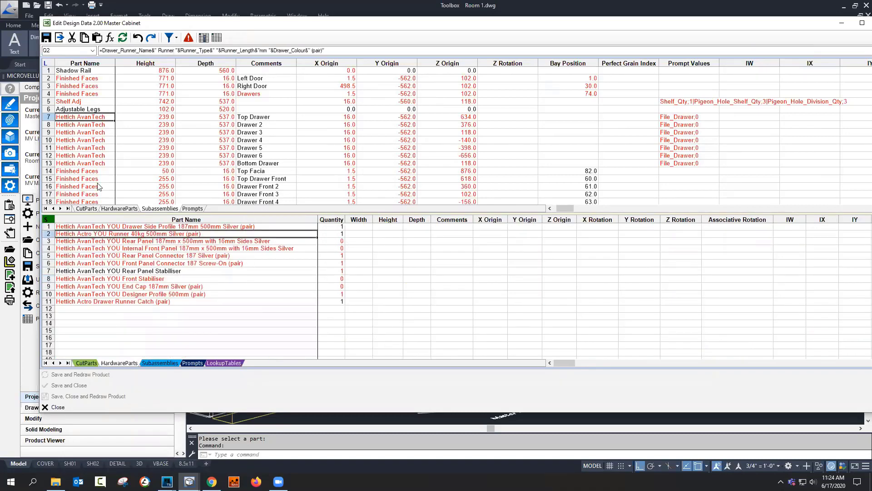
pyautogui.click(87, 363)
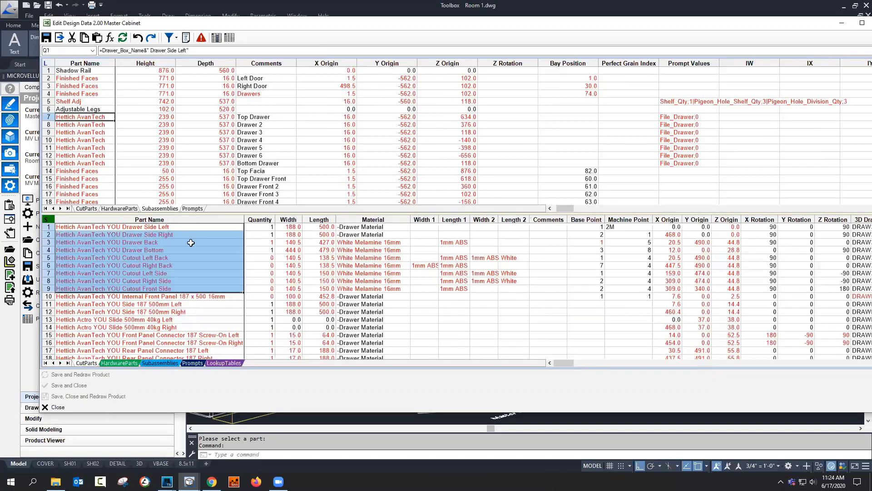
pyautogui.moveTo(556, 363); pyautogui.dragTo(598, 363)
pyautogui.click(347, 227)
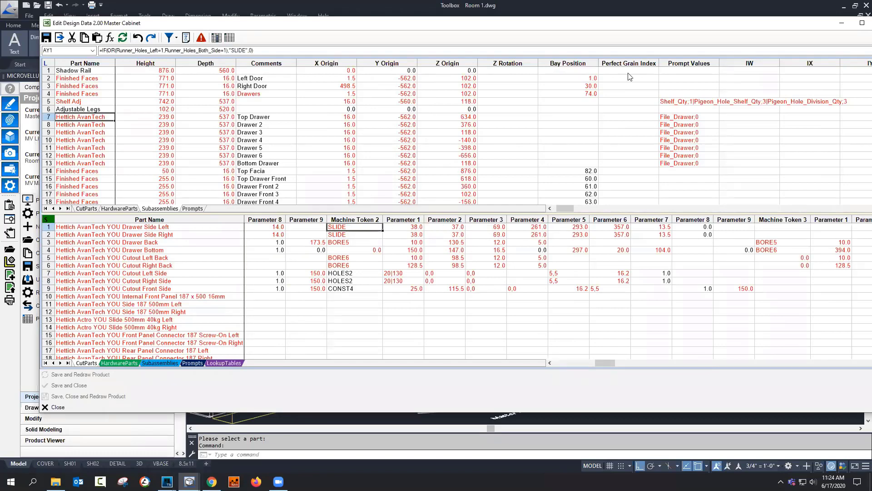
pyautogui.click(871, 23)
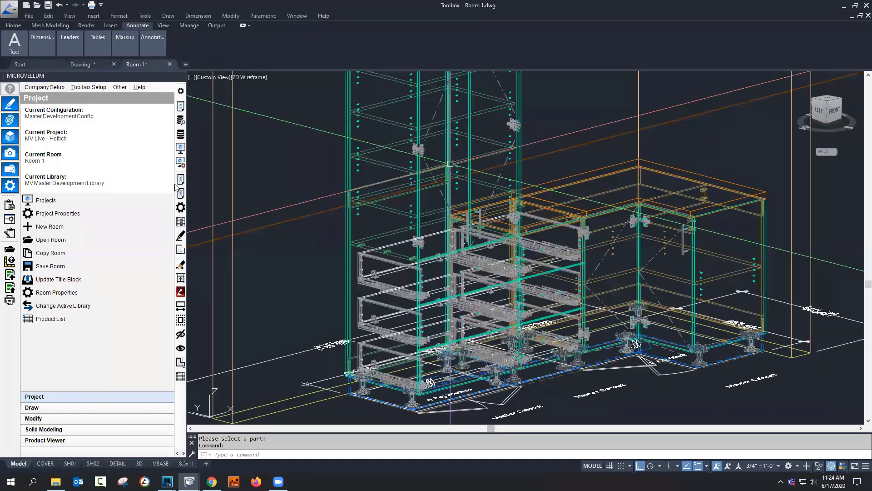
# Step: Open the part properties of the tall Master Split Cabinet in the room
pyautogui.click(182, 214)
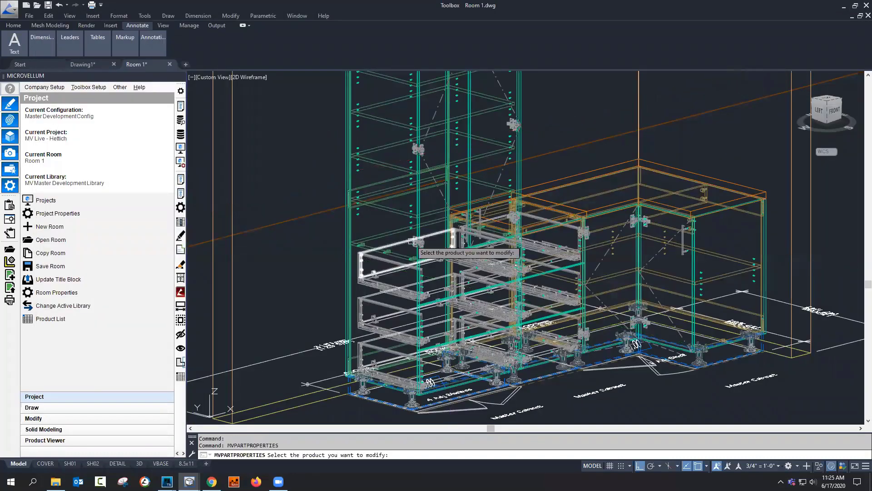
pyautogui.click(364, 250)
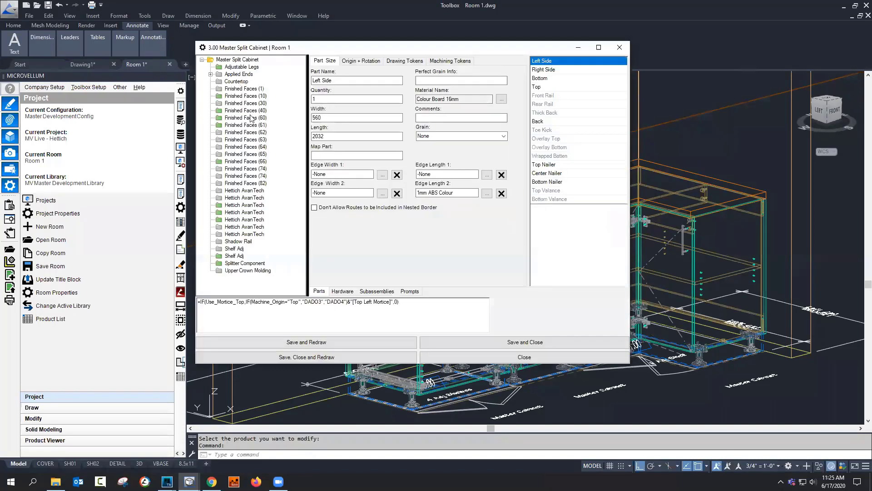
# Step: Show the properties of the active Hettich AvanTech subassembly and display the left drawer side's SLIDE machining token
pyautogui.click(240, 203)
pyautogui.rightClick(240, 204)
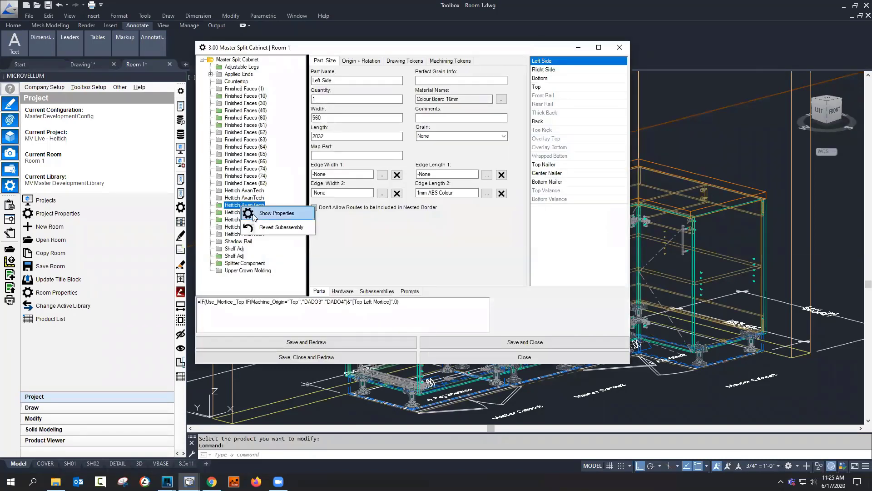
pyautogui.click(262, 213)
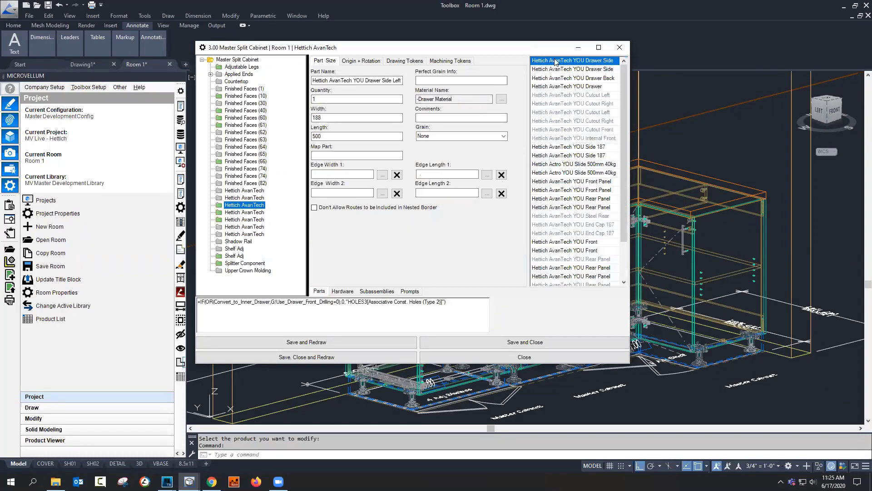
pyautogui.click(449, 61)
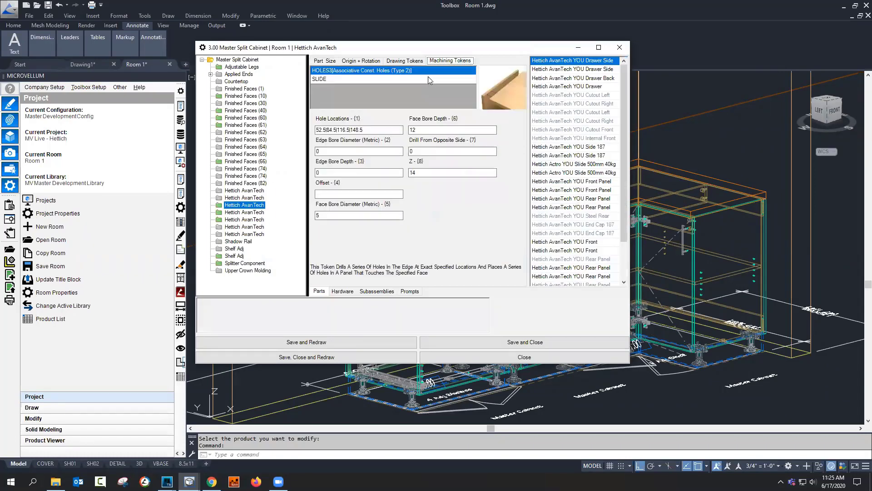
pyautogui.click(323, 79)
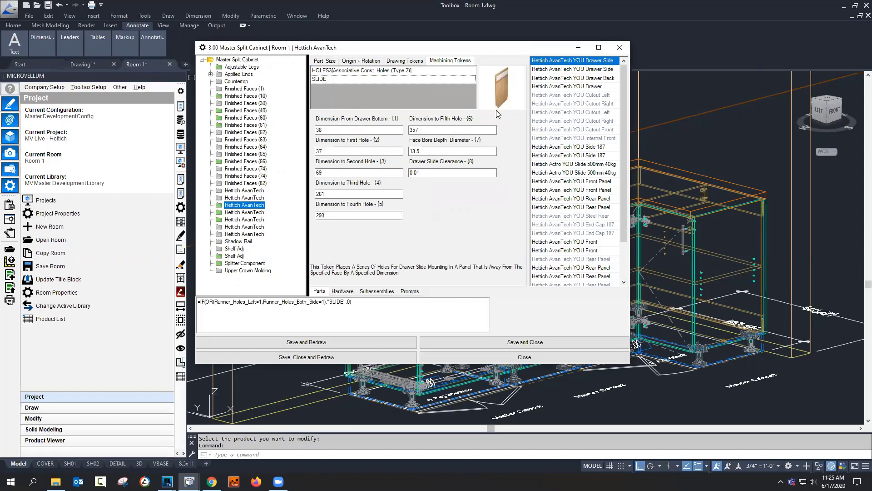
# Step: Examine the SLIDE token's formulas for hole dimensions, face bore depth and drawer slide clearance, and close the part properties
pyautogui.click(337, 132)
pyautogui.click(332, 151)
pyautogui.click(330, 173)
pyautogui.click(324, 195)
pyautogui.click(321, 217)
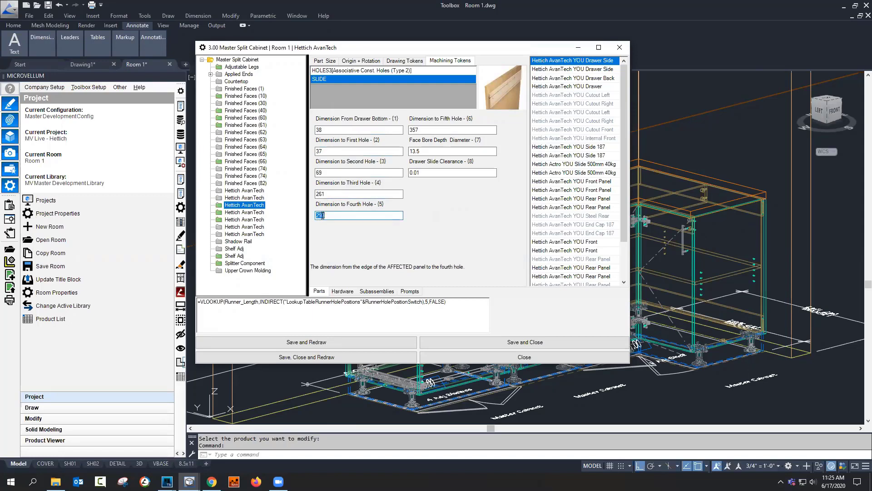
pyautogui.click(422, 151)
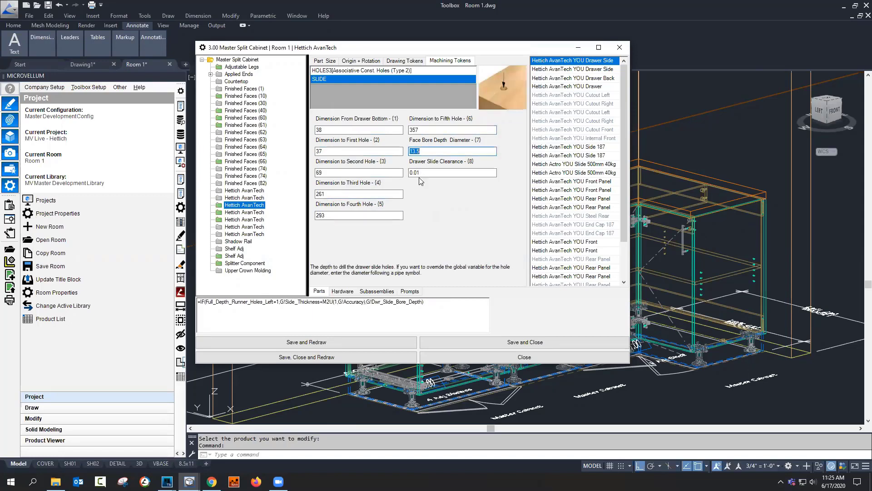
pyautogui.click(423, 173)
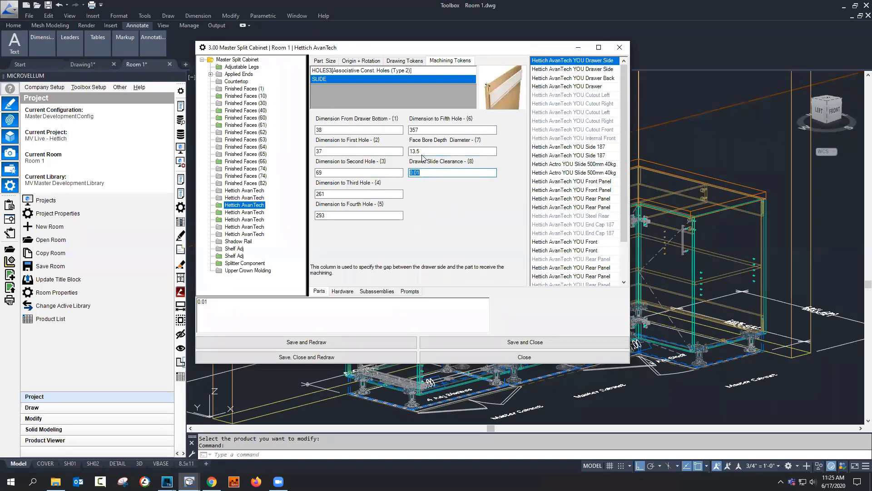
pyautogui.click(428, 130)
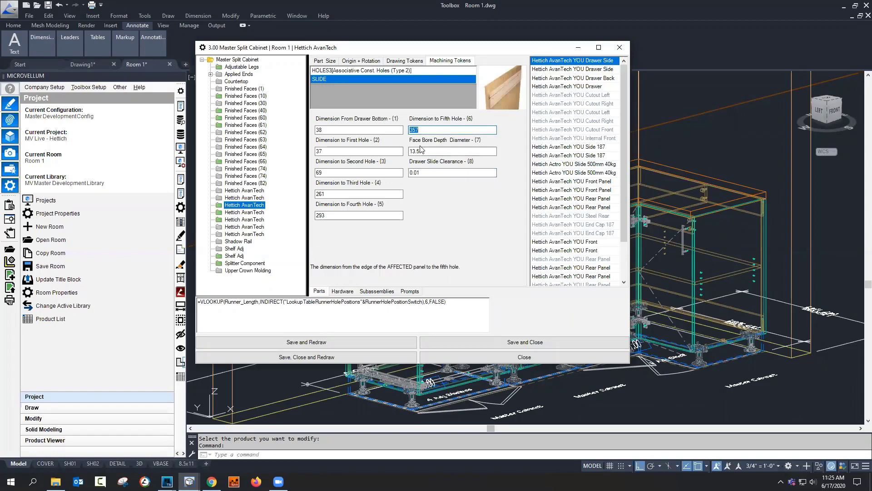
pyautogui.click(465, 361)
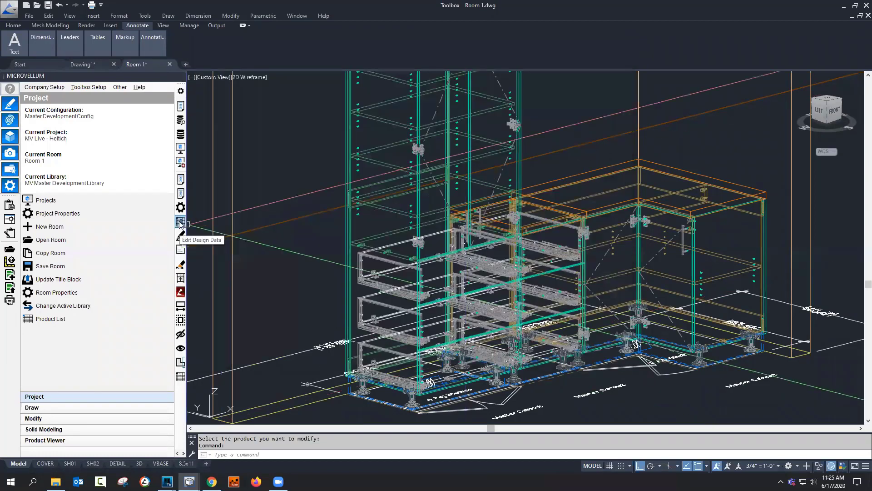
# Step: Open the tall Master Split Cabinet's design data and examine the AvanTech lookup table of drawer box availability by region
pyautogui.click(180, 222)
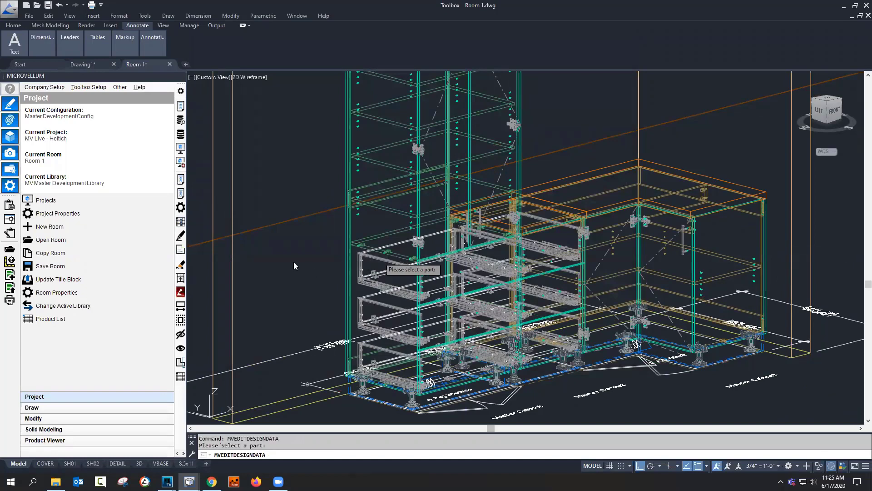
pyautogui.click(292, 265)
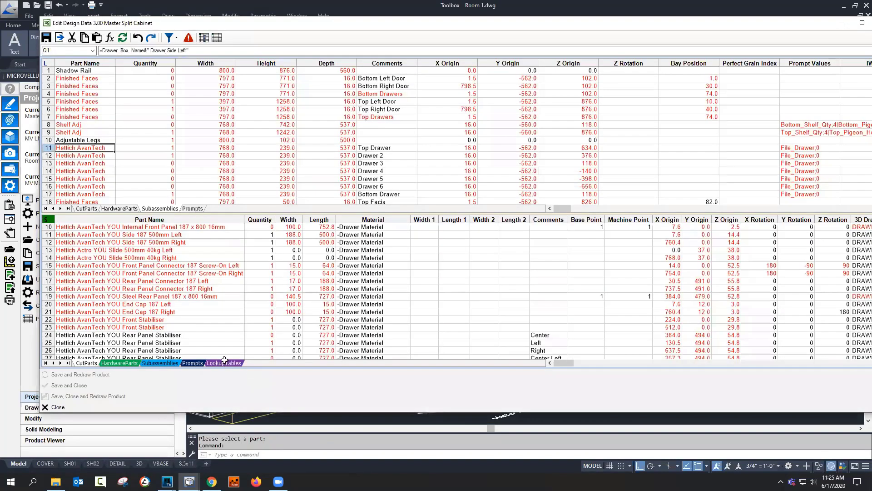
pyautogui.scroll(1, 263, 283)
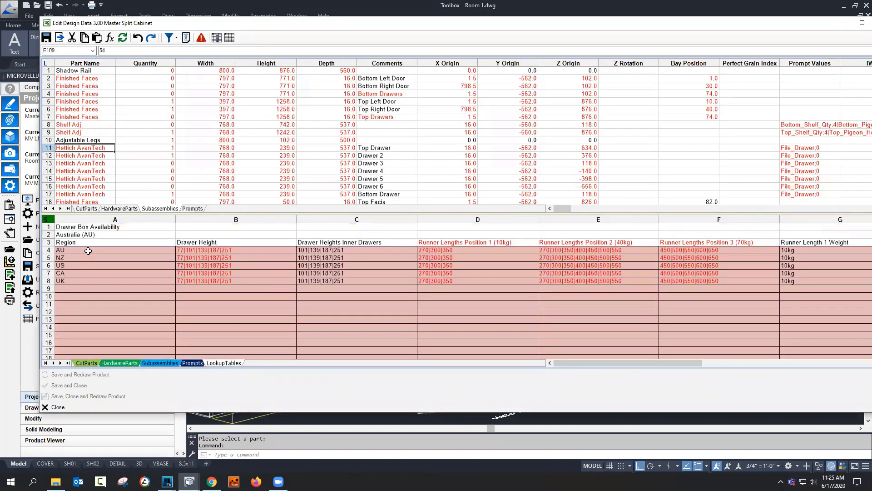
pyautogui.moveTo(84, 251); pyautogui.dragTo(98, 282)
pyautogui.click(225, 265)
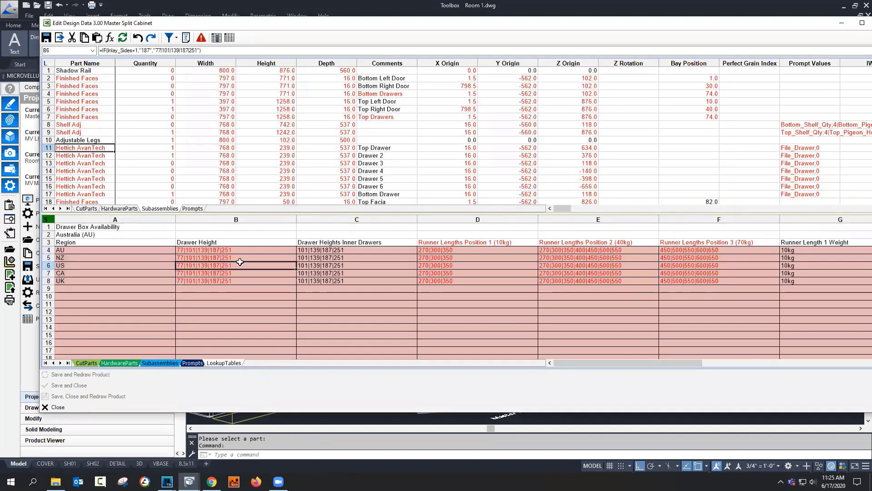
pyautogui.click(203, 249)
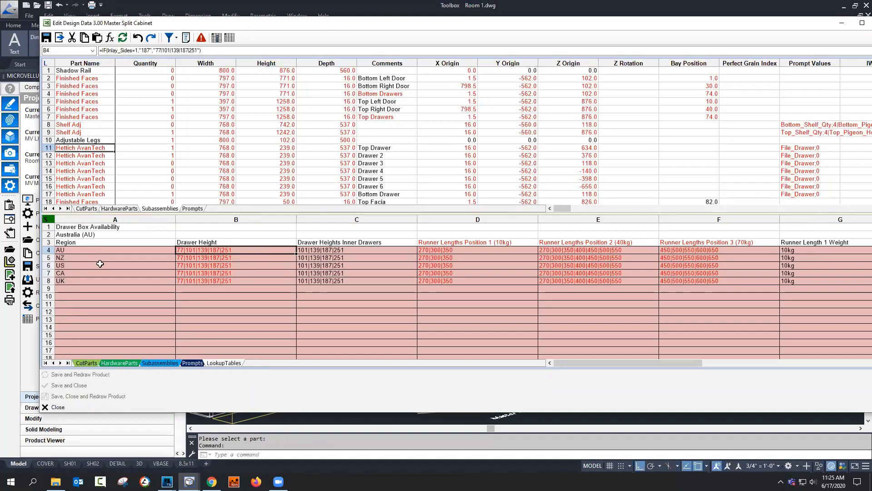
pyautogui.click(202, 265)
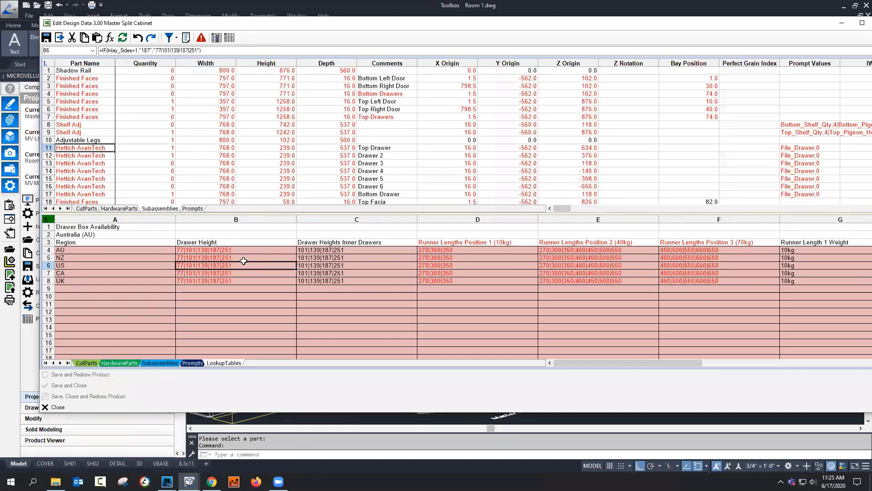
pyautogui.moveTo(88, 272); pyautogui.dragTo(92, 266)
# Step: Examine the runner hole position lookup tables for the 10kg and 40kg runners, including runner lengths and hole offsets
pyautogui.scroll(-3, 270, 264)
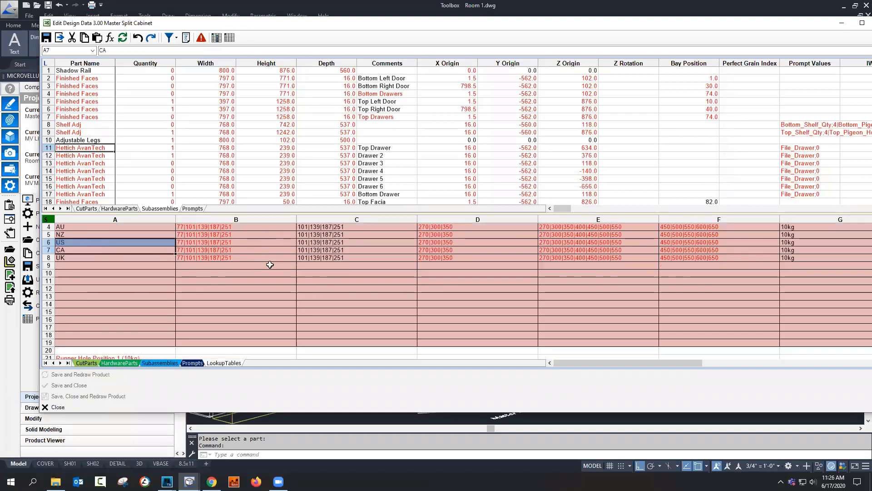
pyautogui.scroll(-3, 269, 264)
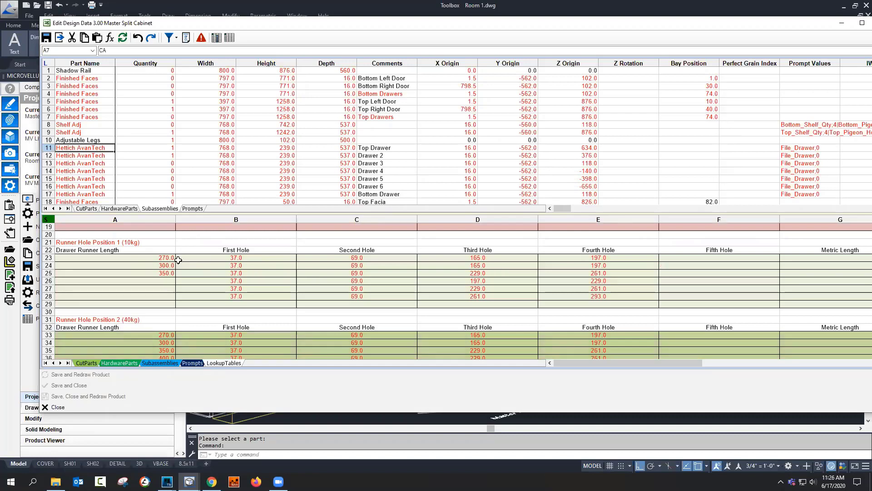
pyautogui.click(164, 258)
pyautogui.moveTo(164, 257); pyautogui.dragTo(161, 290)
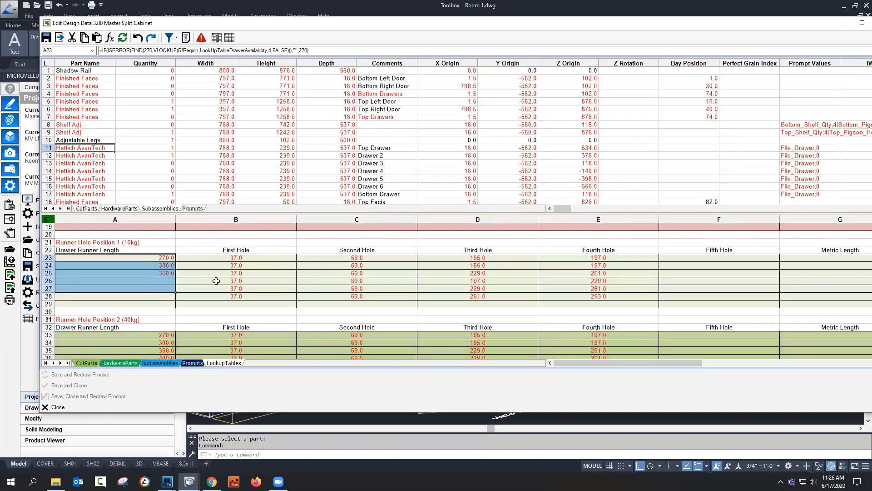
pyautogui.click(280, 263)
pyautogui.press('Right')
pyautogui.press('Right')
pyautogui.press('Right')
pyautogui.scroll(-3, 391, 270)
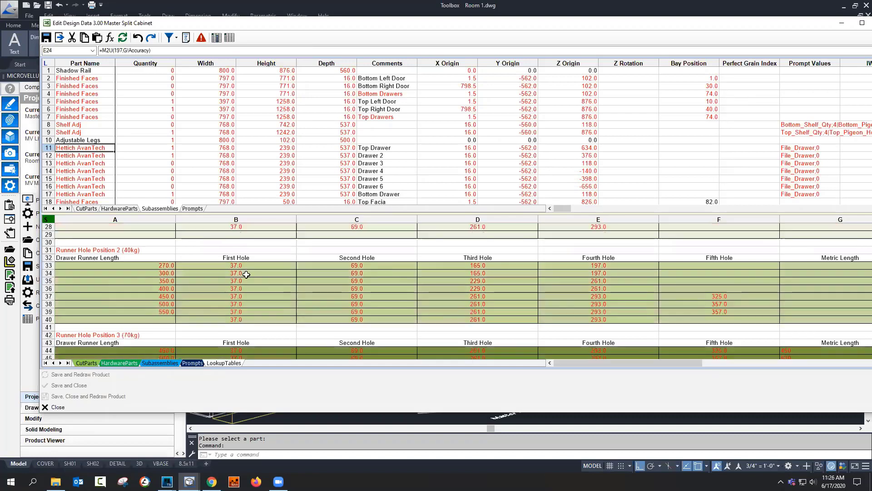
# Step: Examine the back hole and bottom hole boring pattern lookup tables, and close the design data
pyautogui.scroll(-7, 263, 287)
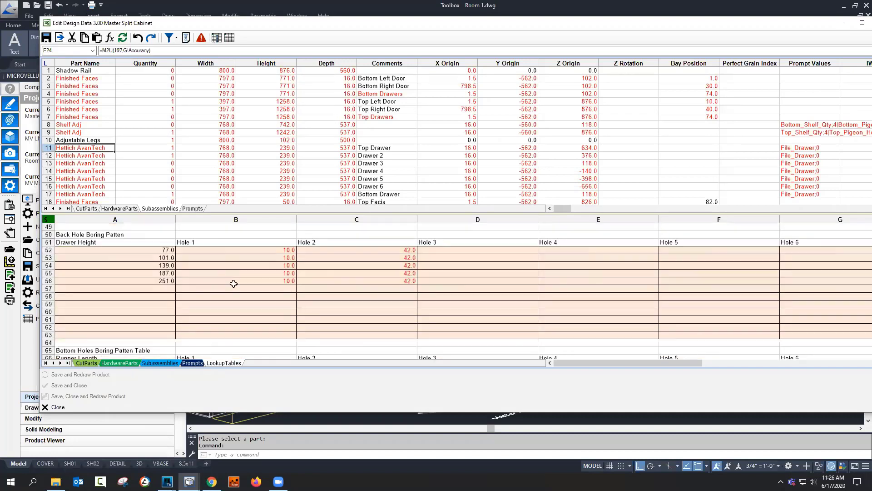
pyautogui.scroll(-4, 200, 274)
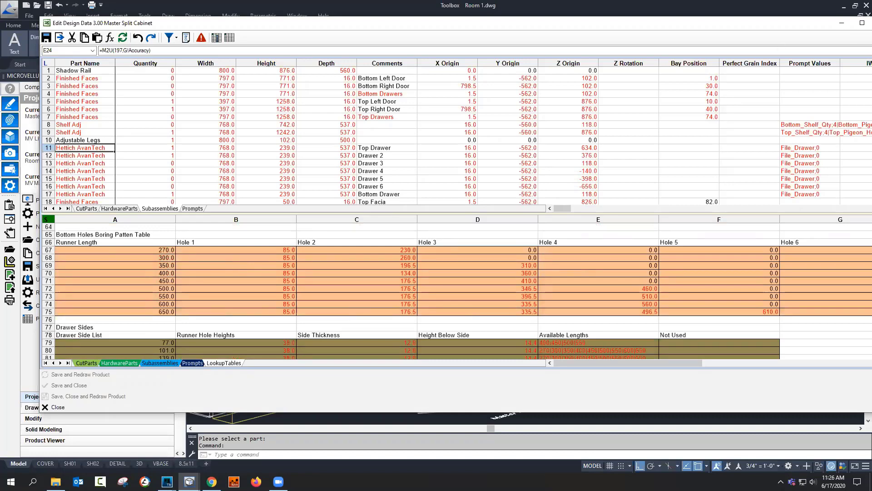
pyautogui.click(871, 23)
pyautogui.scroll(6, 358, 261)
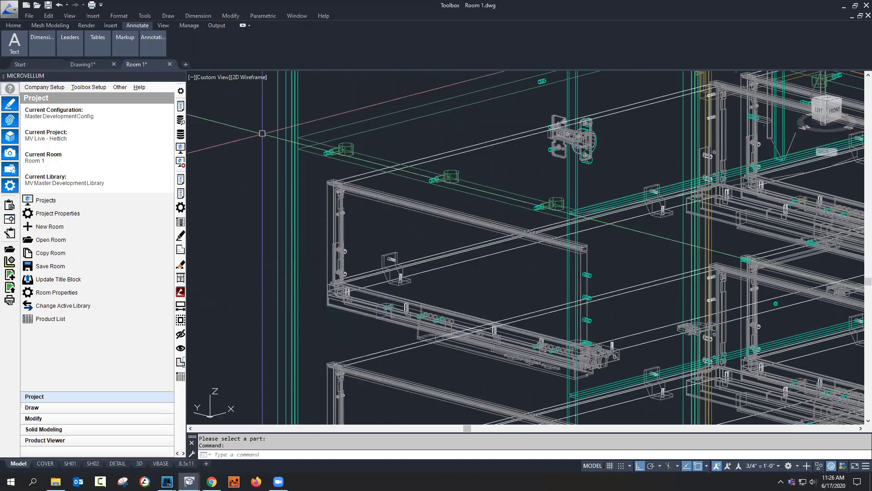
# Step: Browse to the factory data in File Explorer and open the Hettich AvanTech YOU folder under Graphics > Hardware
pyautogui.click(139, 87)
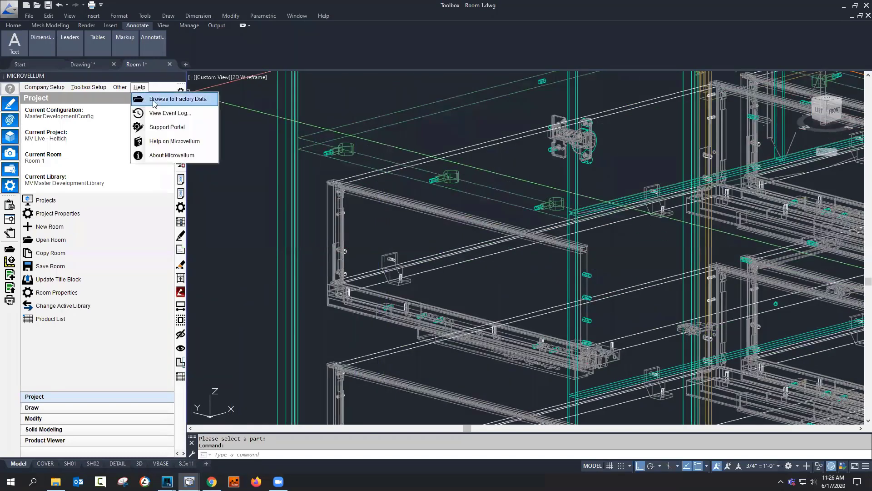
pyautogui.click(155, 100)
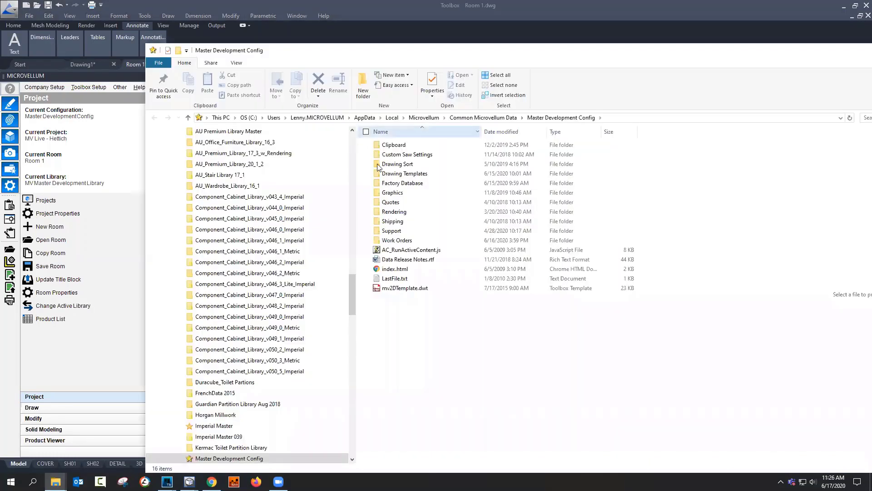
pyautogui.doubleClick(395, 183)
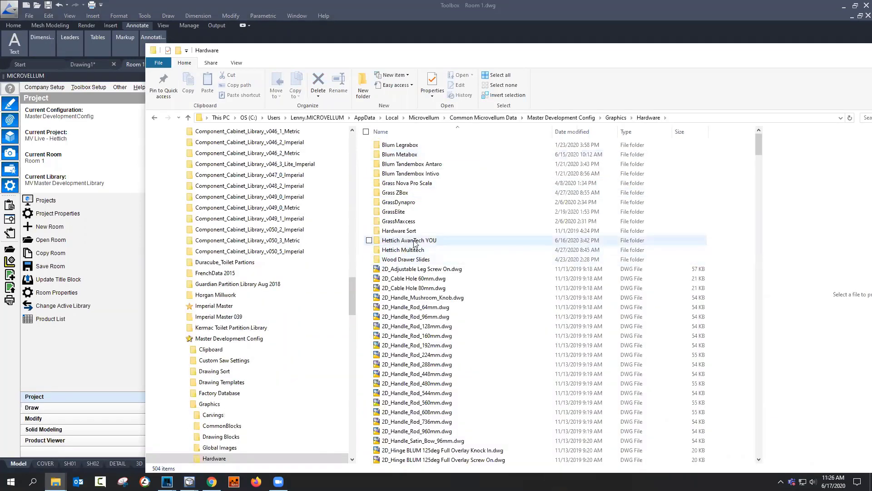
pyautogui.click(414, 241)
pyautogui.doubleClick(414, 241)
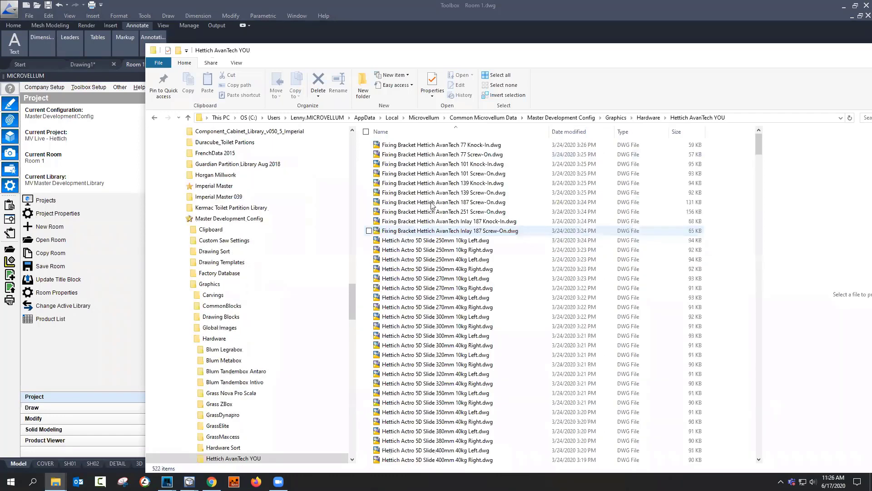
# Step: Preview several AvanTech fixing bracket and Actro 5D slide drawings of different lengths and load ratings in the folder
pyautogui.click(432, 202)
pyautogui.click(429, 183)
pyautogui.moveTo(415, 53); pyautogui.dragTo(294, 36)
pyautogui.click(335, 271)
pyautogui.click(316, 319)
pyautogui.click(307, 358)
pyautogui.click(303, 387)
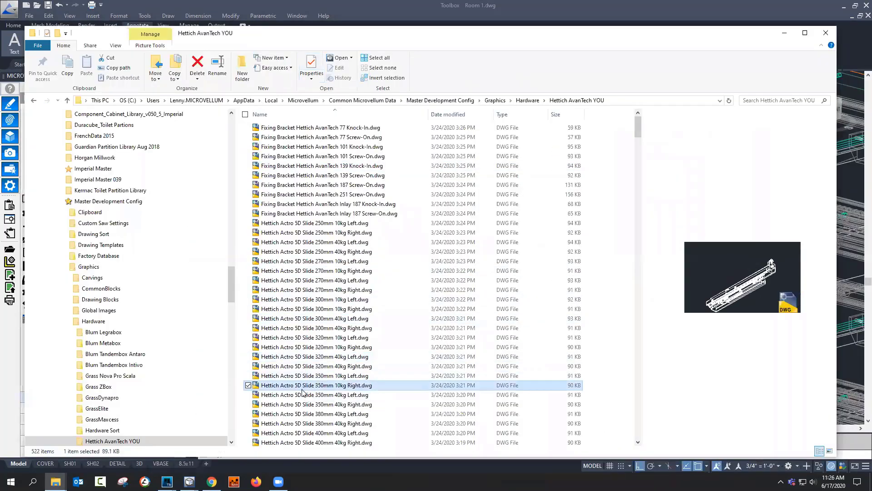
pyautogui.scroll(-10, 303, 390)
pyautogui.click(305, 249)
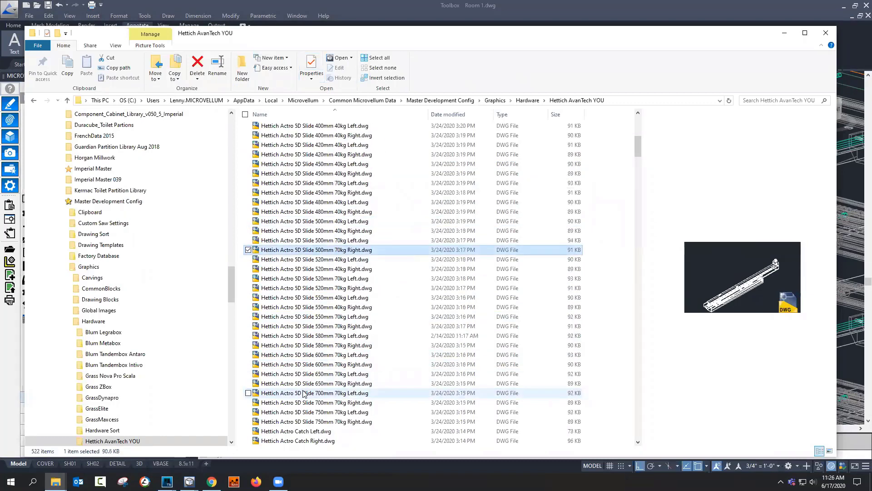
pyautogui.click(307, 364)
pyautogui.scroll(-3, 308, 368)
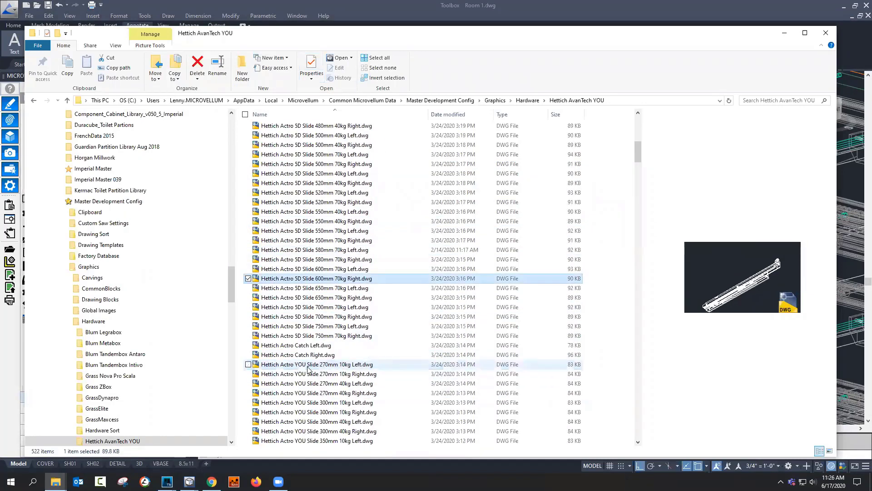
# Step: Open the drawing Hettich Actro 5D Slide 650mm 70kg Right.dwg in Toolbox
pyautogui.click(342, 290)
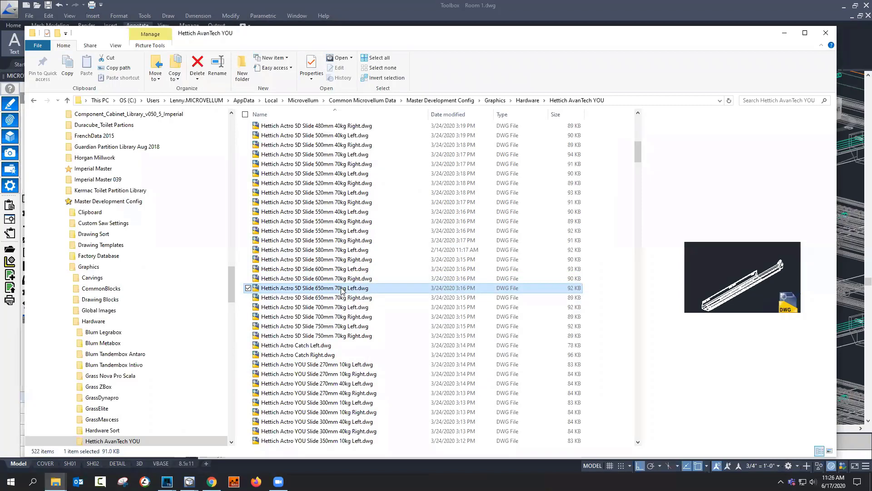
pyautogui.click(336, 299)
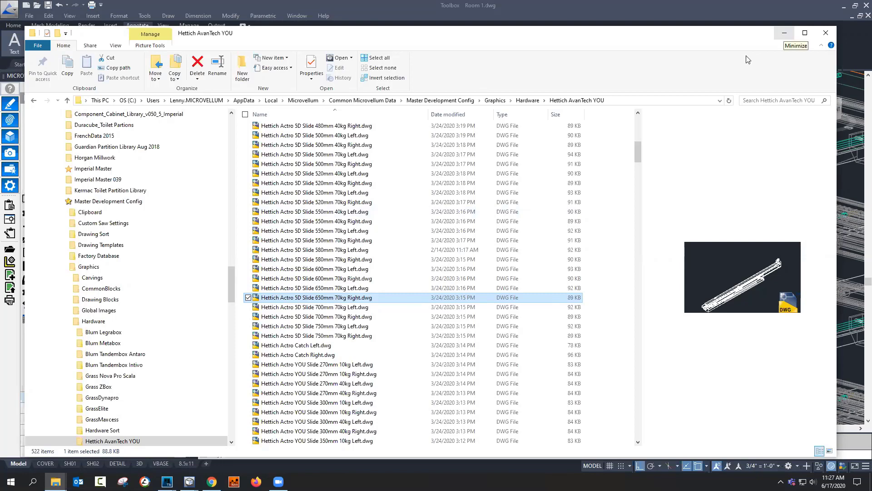
pyautogui.hotkey('alt', 'Tab')
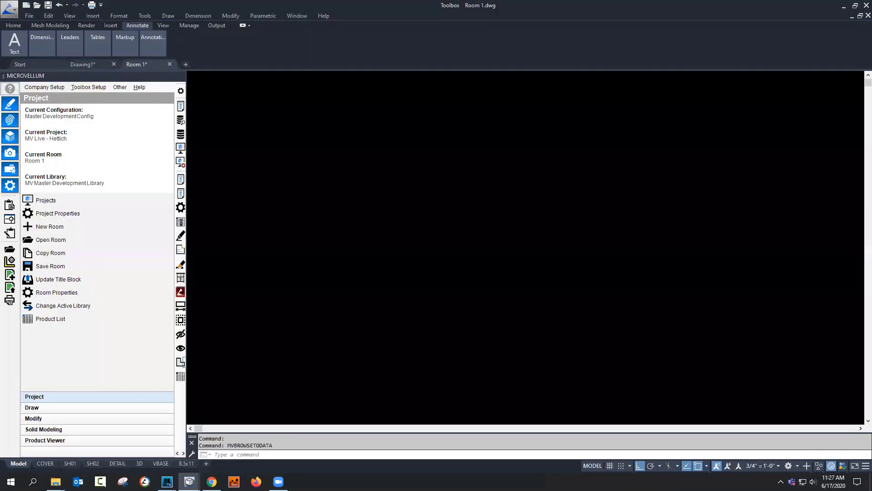
# Step: Open the slide drawing's properties and examine its custom mvUnits property
pyautogui.click(31, 14)
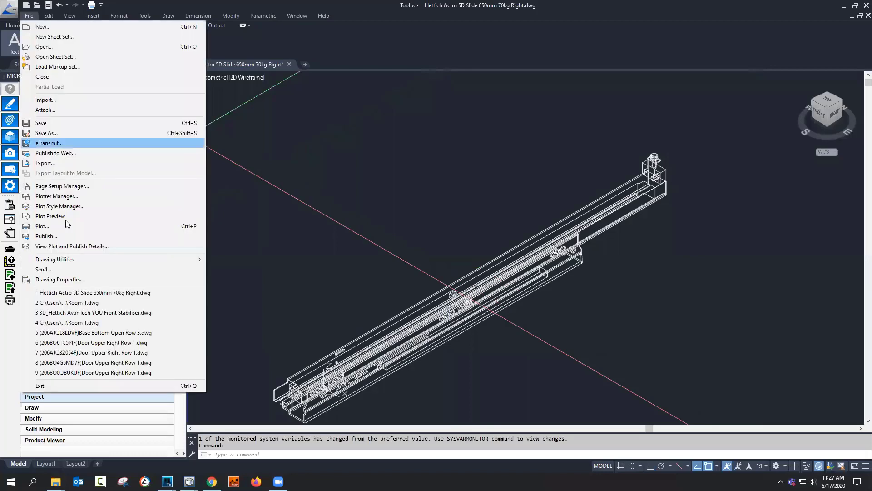
pyautogui.click(63, 279)
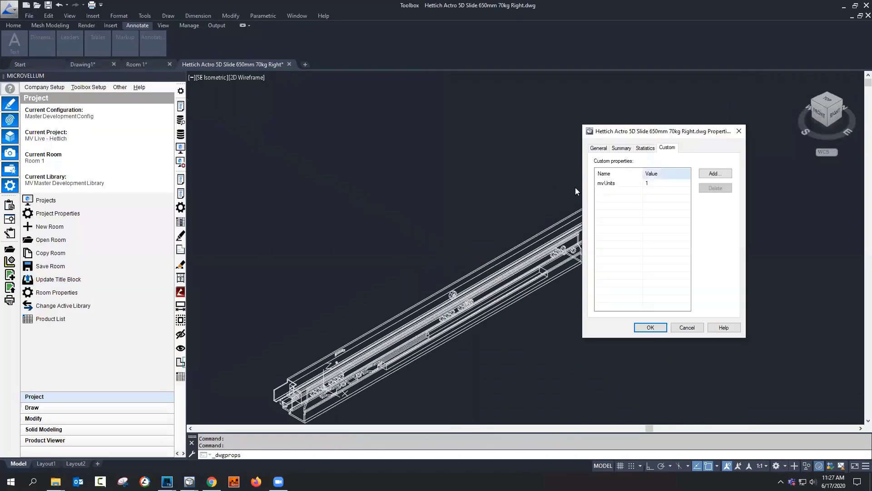
pyautogui.click(661, 184)
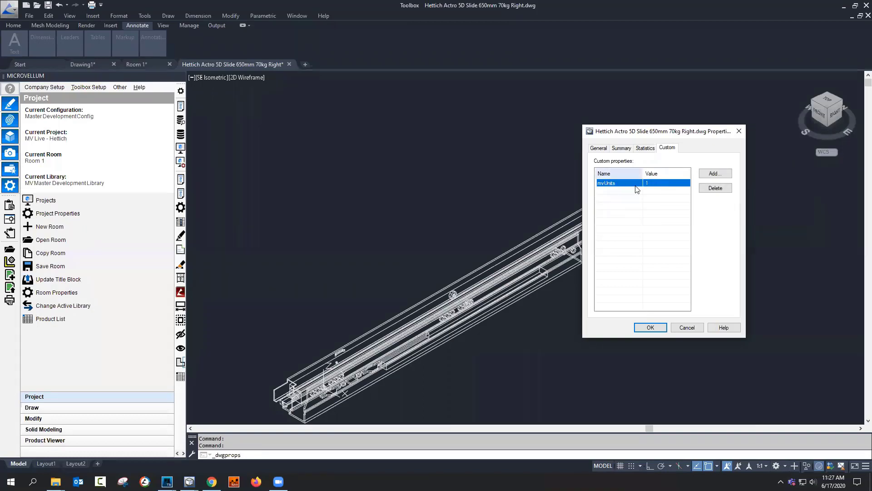
# Step: Dismiss the drawing properties and close the Actro 5D slide drawing without saving changes
pyautogui.click(687, 328)
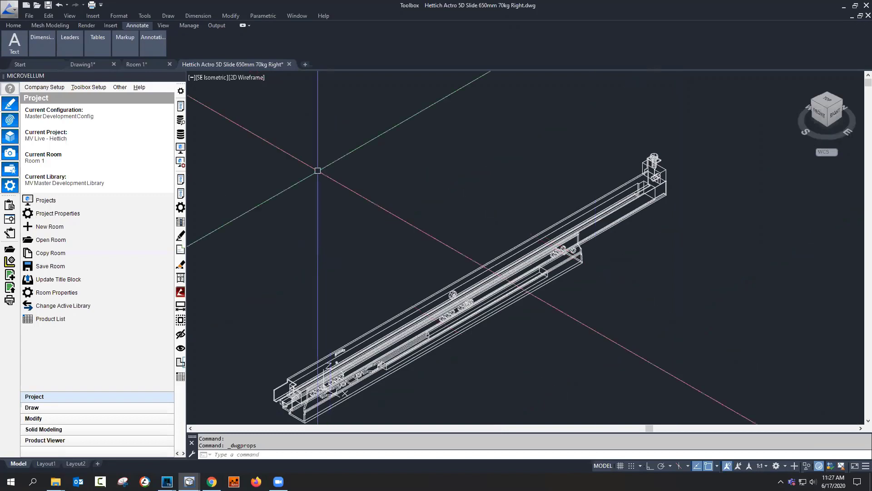
pyautogui.click(287, 64)
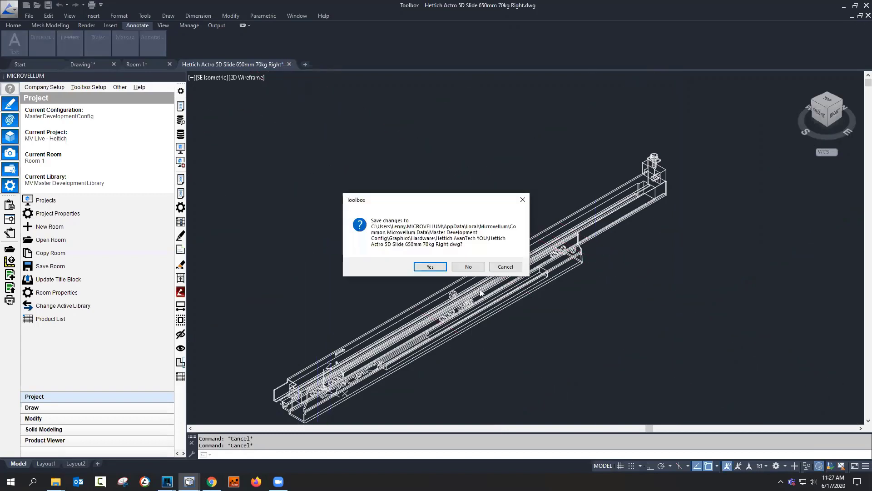
pyautogui.click(476, 265)
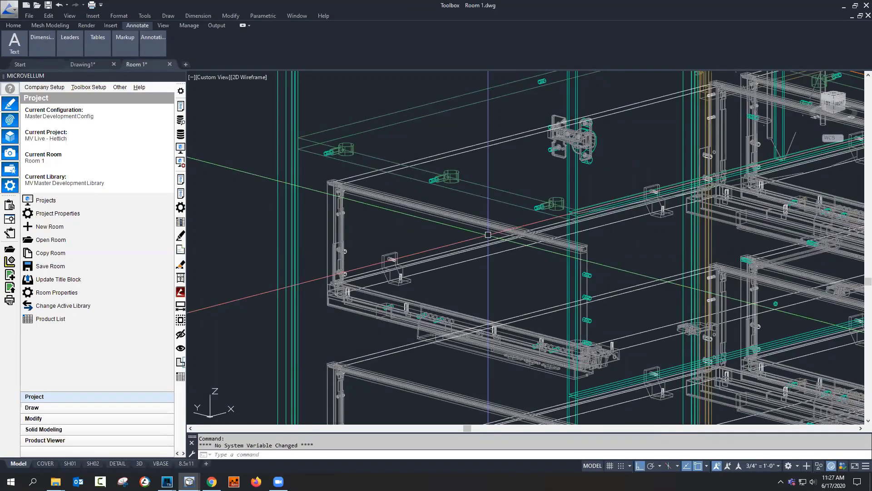
pyautogui.scroll(-2, 349, 233)
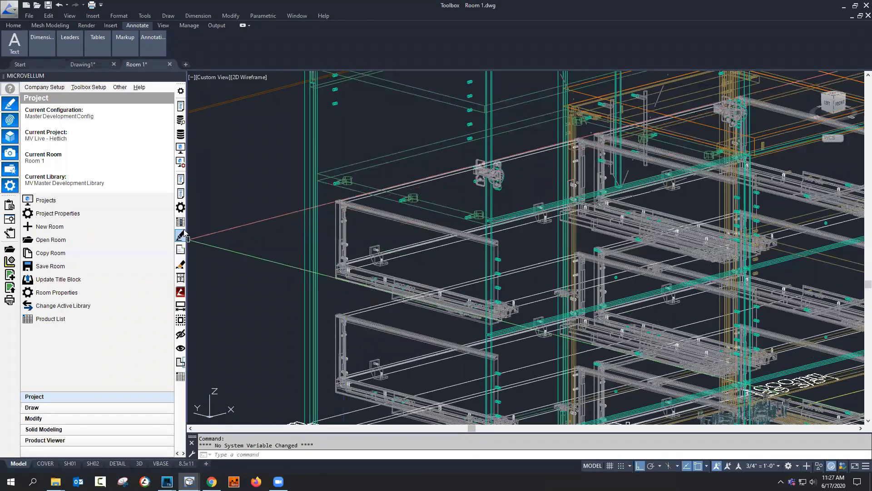
pyautogui.click(181, 194)
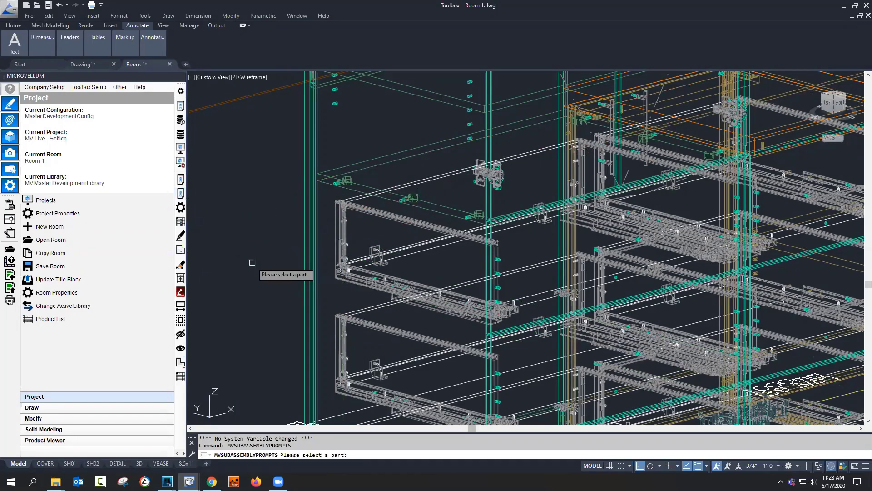
pyautogui.scroll(-5, 252, 262)
pyautogui.press('Escape')
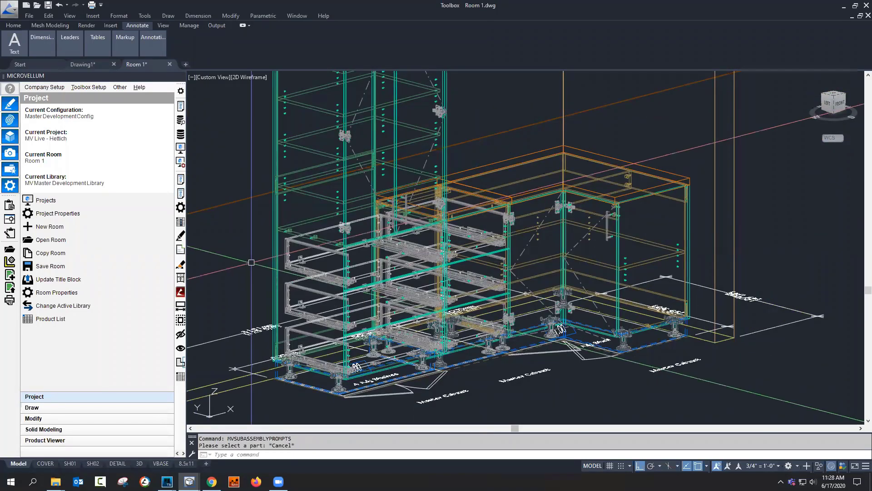
# Step: Open the product prompts of the base Master Cabinet with drawers, examine the drawer type choices, and close them without changes
pyautogui.click(181, 179)
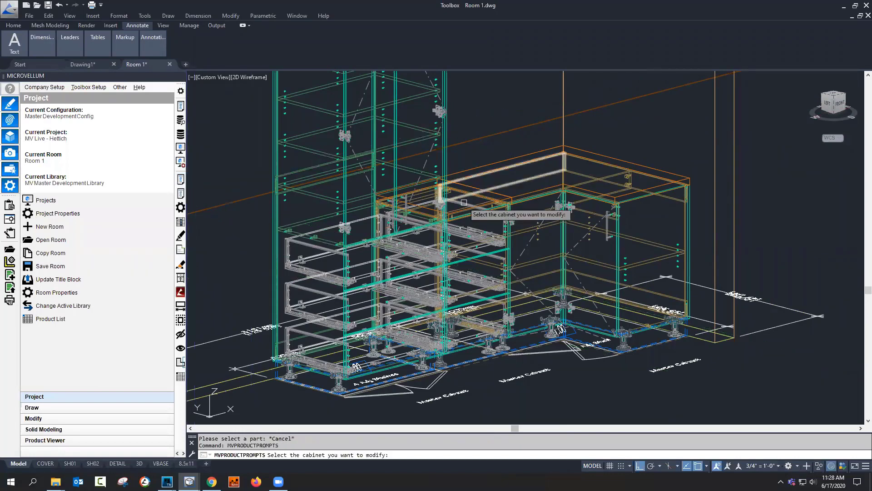
pyautogui.click(520, 241)
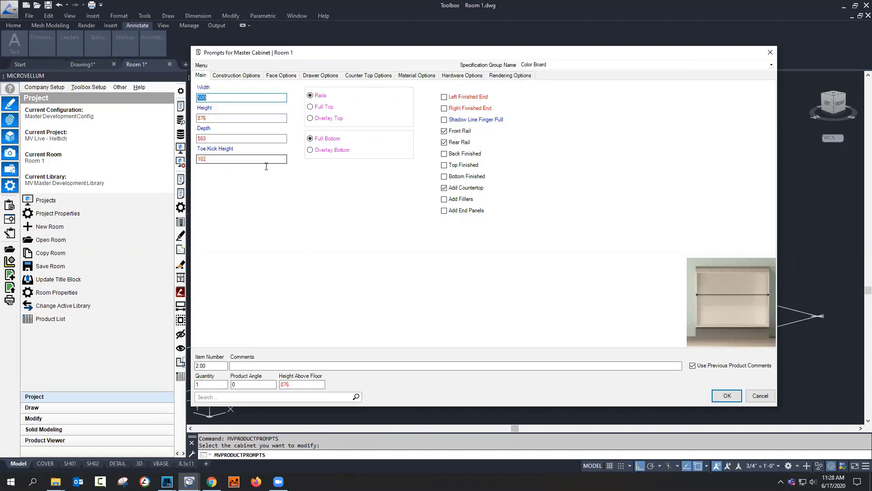
pyautogui.click(320, 75)
pyautogui.click(274, 119)
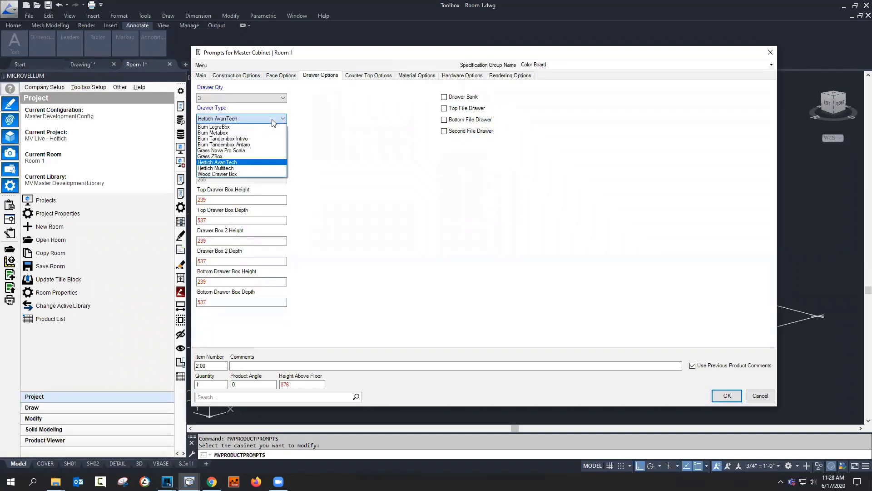
pyautogui.click(274, 119)
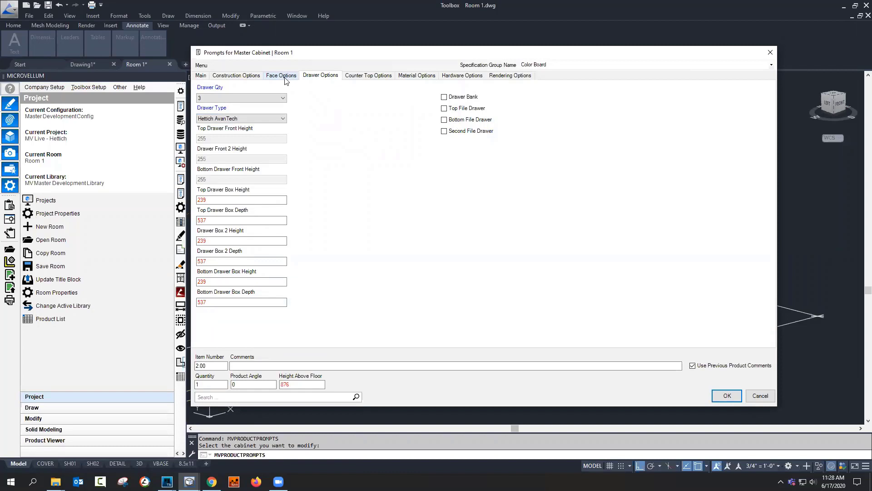
pyautogui.click(359, 76)
pyautogui.click(400, 77)
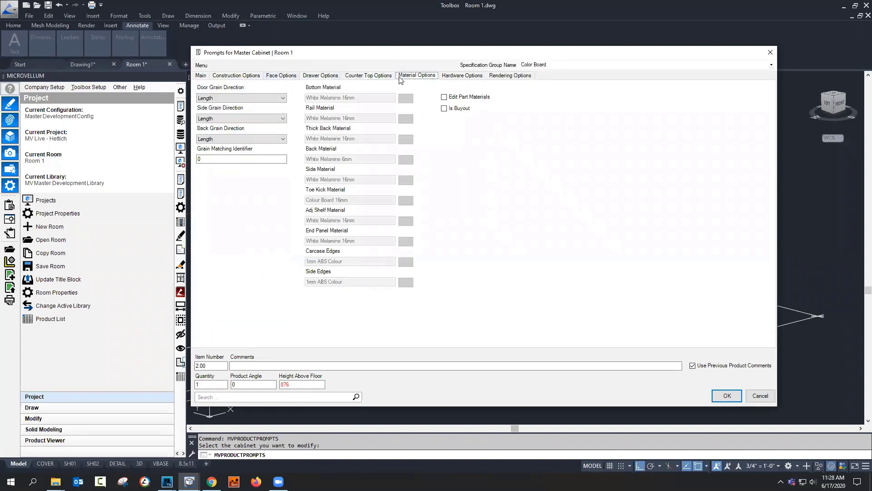
pyautogui.click(770, 54)
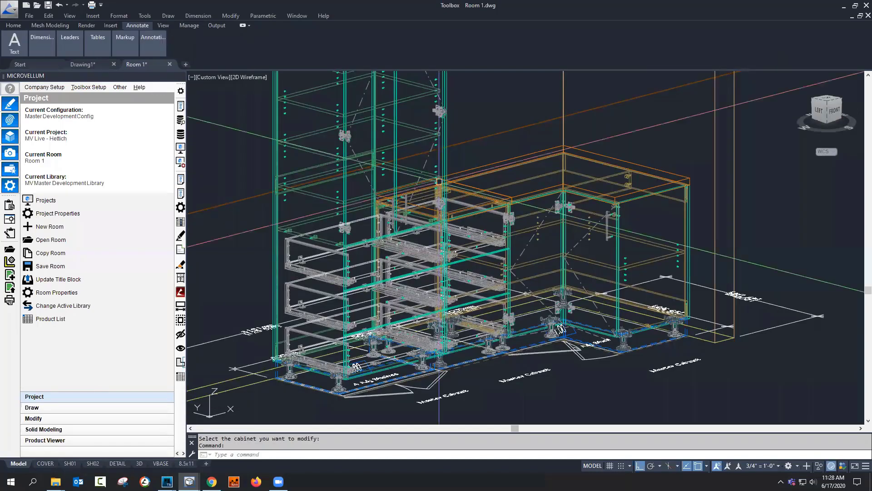
# Step: Open the subassembly prompts of the base cabinet's top Hettich AvanTech drawer and examine the drawer height choices
pyautogui.scroll(6, 469, 224)
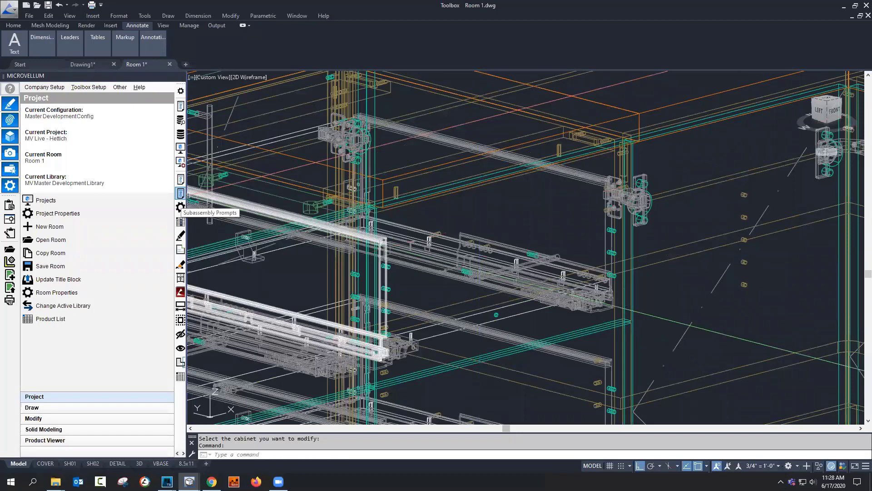
pyautogui.click(181, 195)
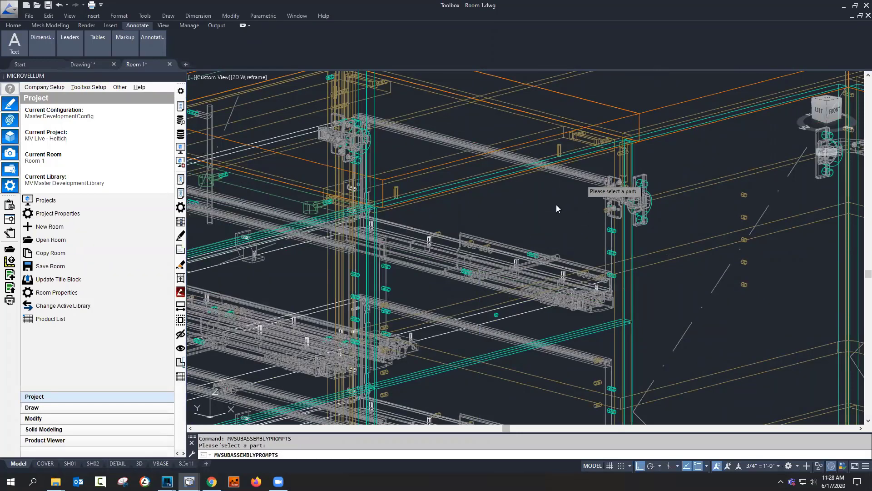
pyautogui.click(557, 208)
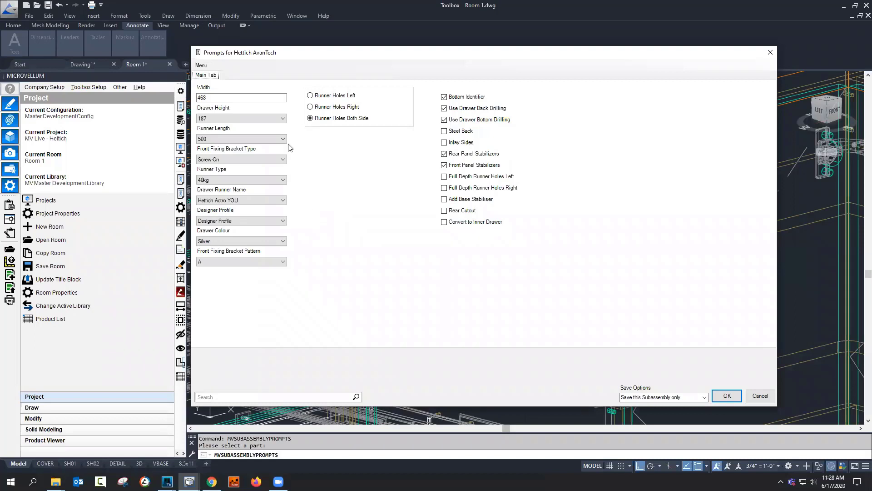
pyautogui.click(280, 119)
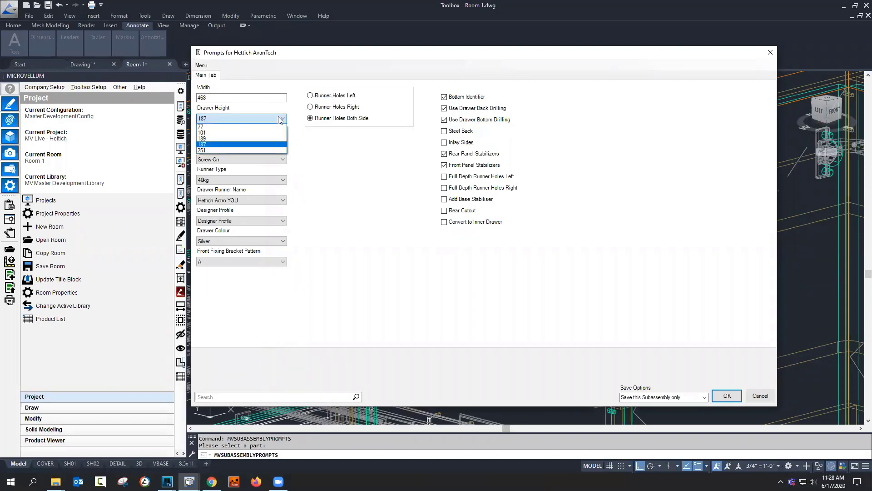
pyautogui.click(280, 120)
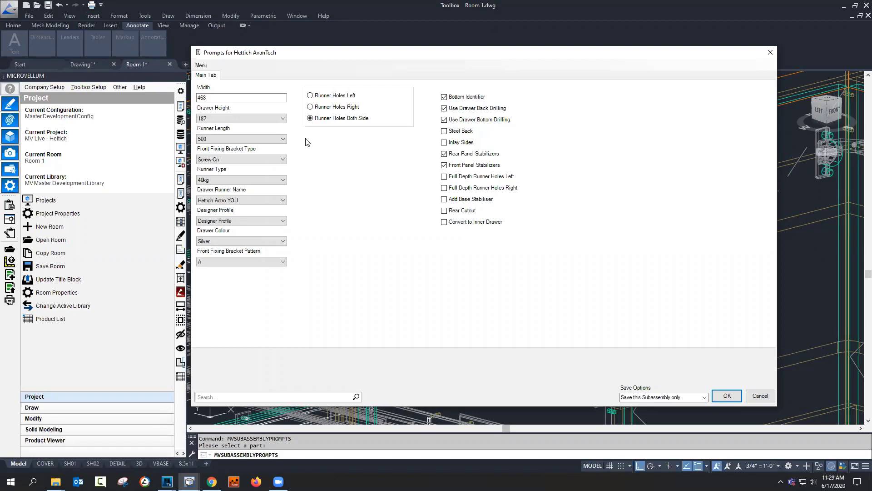
pyautogui.click(282, 119)
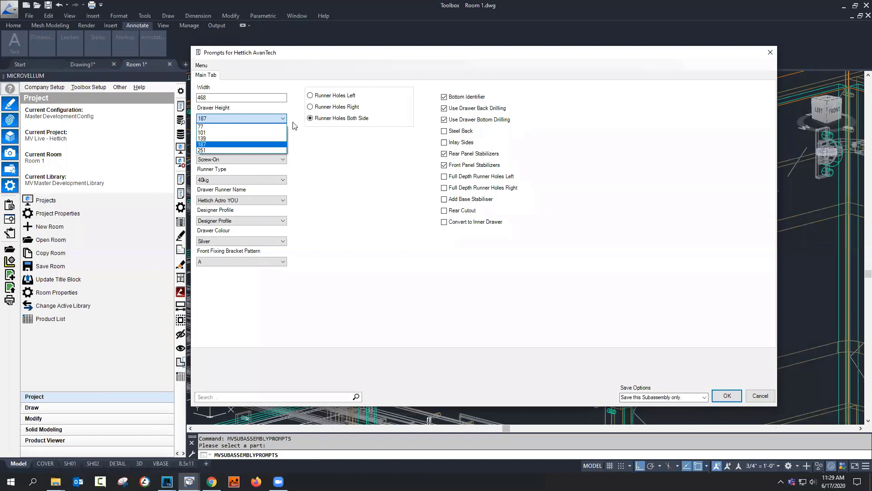
pyautogui.click(293, 125)
# Step: Examine the choices for the drawer's runner length, front fixing bracket type and runner type
pyautogui.click(283, 138)
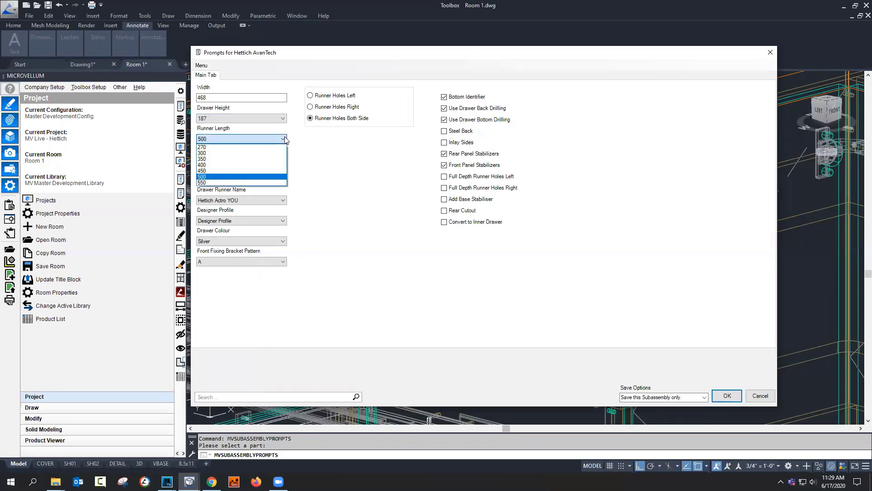
pyautogui.click(332, 156)
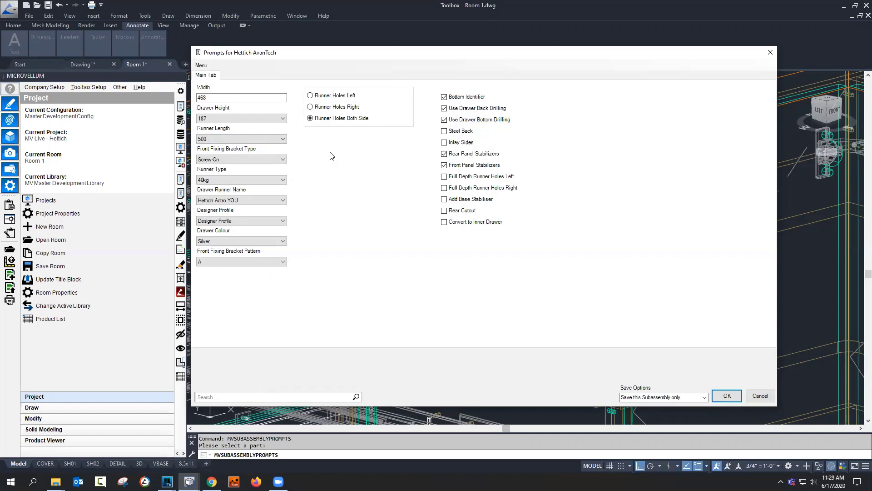
pyautogui.click(283, 140)
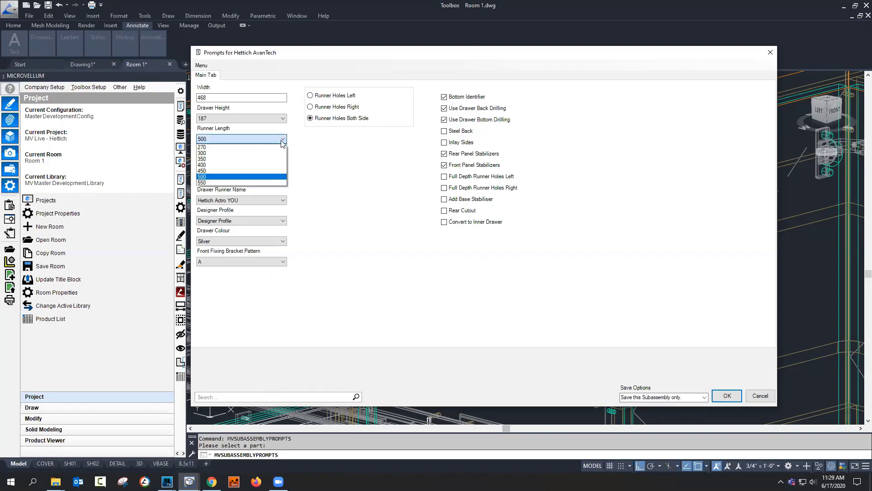
pyautogui.click(311, 140)
pyautogui.click(282, 160)
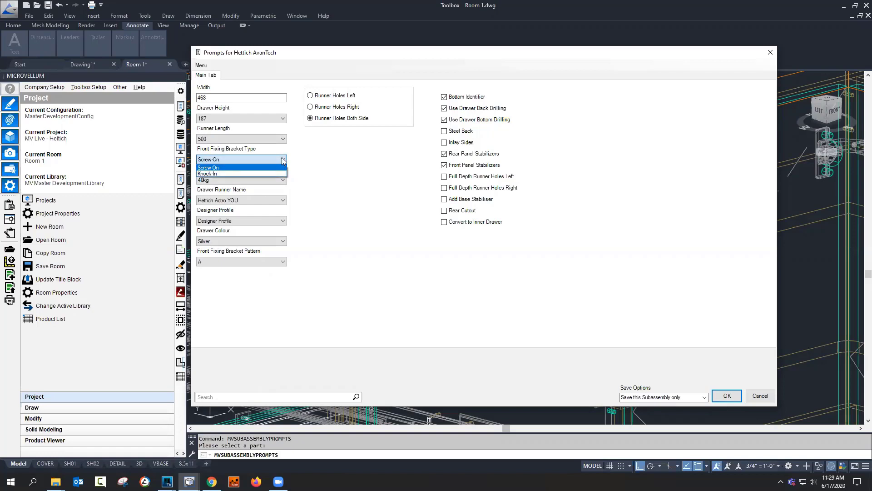
pyautogui.click(313, 159)
pyautogui.click(283, 180)
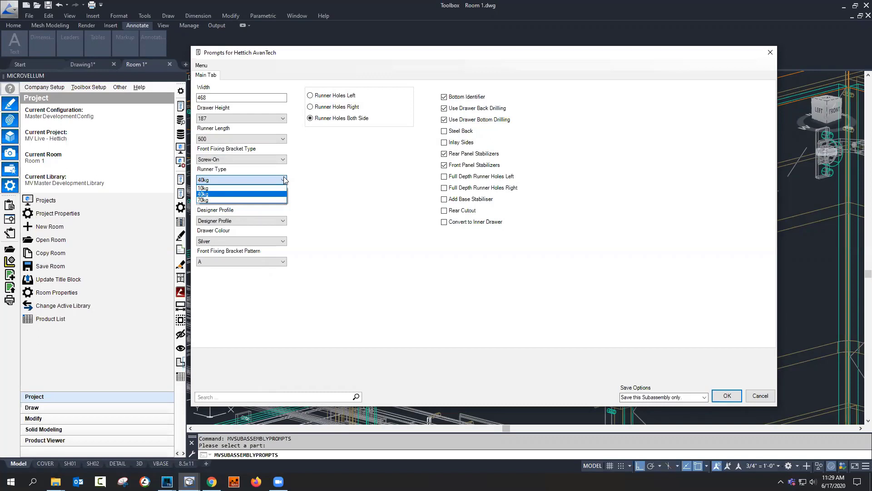
pyautogui.click(297, 179)
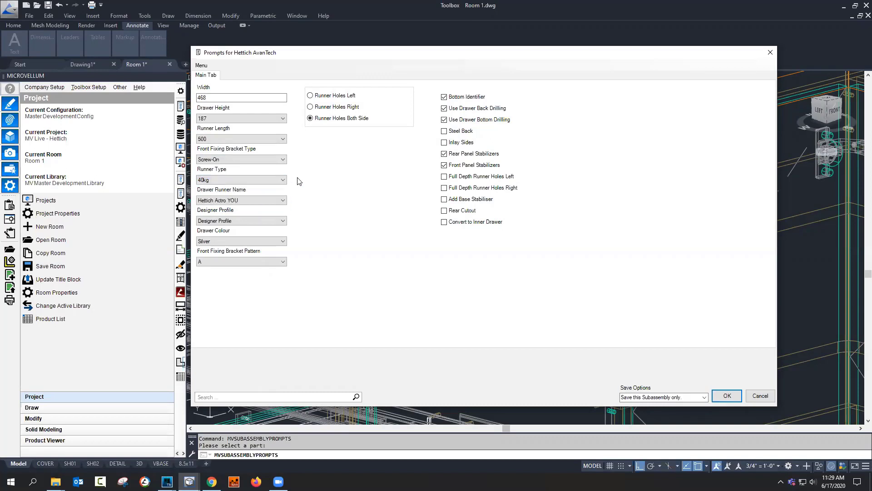
# Step: Examine the choices for the drawer's runner name, designer profile and drawer colour
pyautogui.click(282, 200)
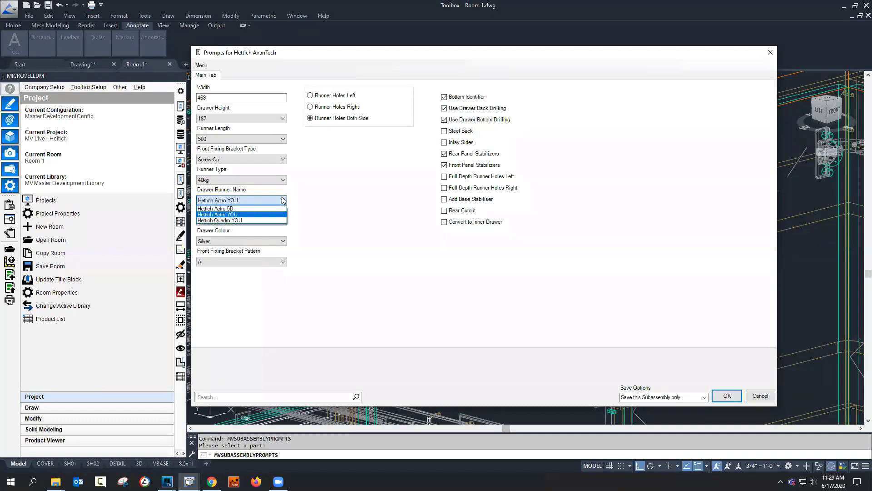
pyautogui.click(303, 200)
pyautogui.click(274, 221)
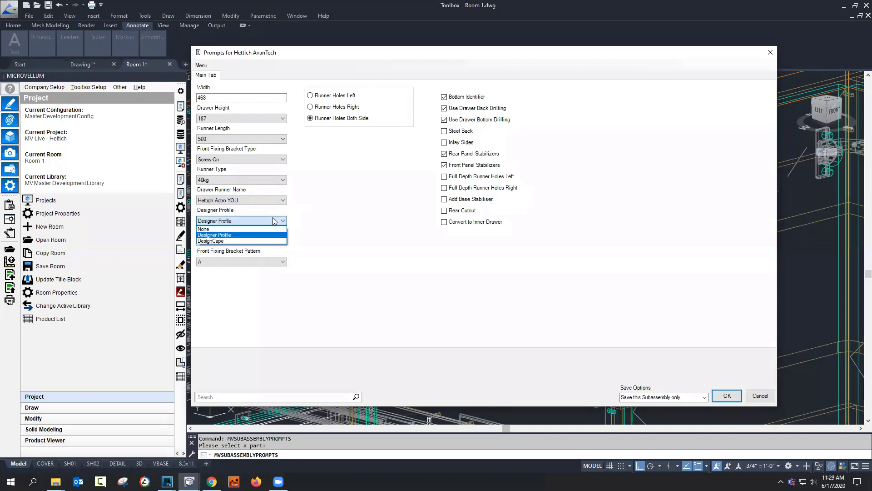
pyautogui.click(310, 221)
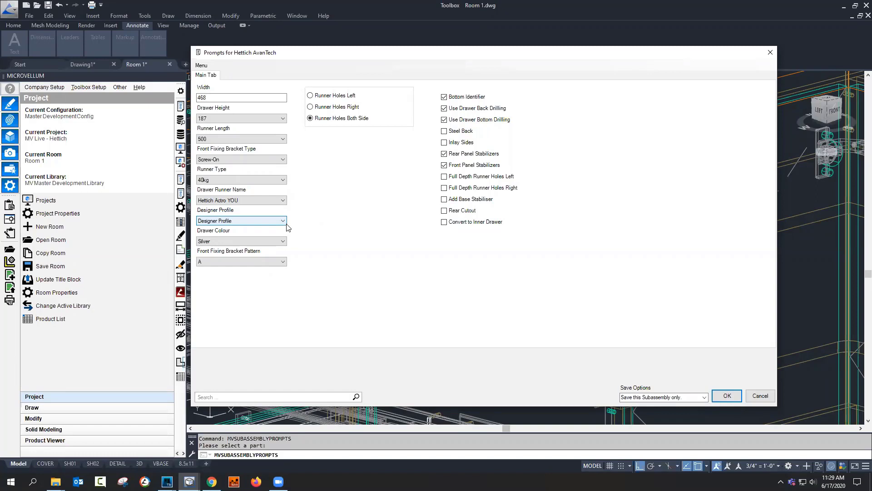
pyautogui.click(279, 243)
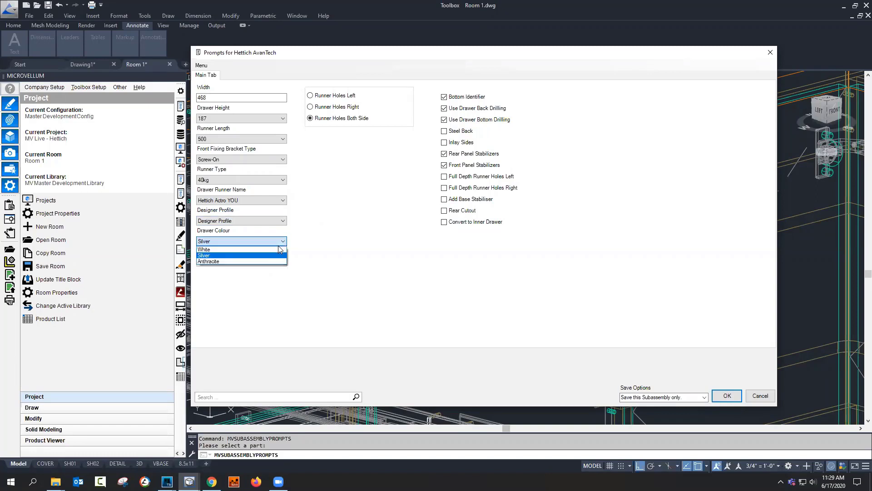
pyautogui.click(338, 235)
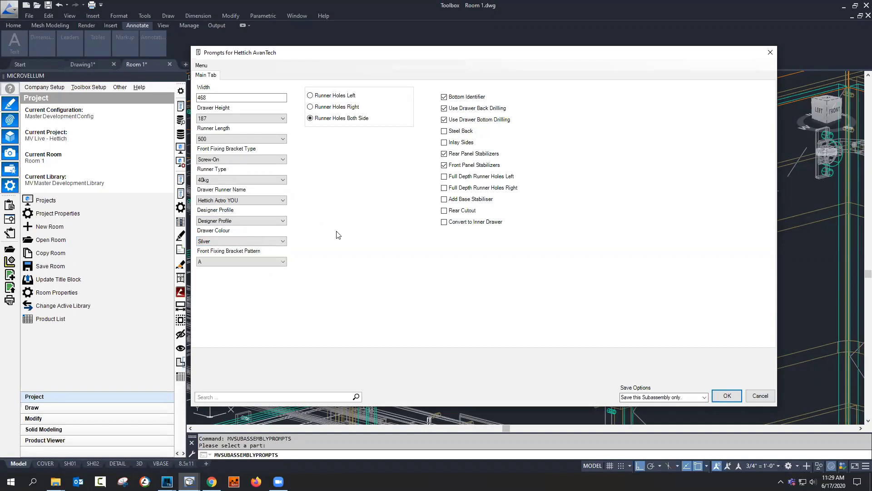
pyautogui.click(281, 246)
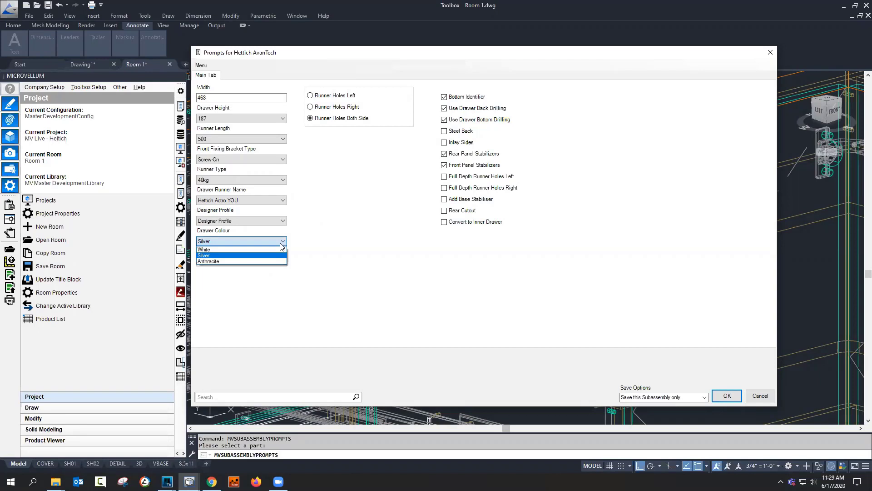
pyautogui.click(308, 239)
# Step: Examine the front fixing bracket pattern choices and the Rear Cutout option, then cancel the drawer prompts
pyautogui.click(280, 263)
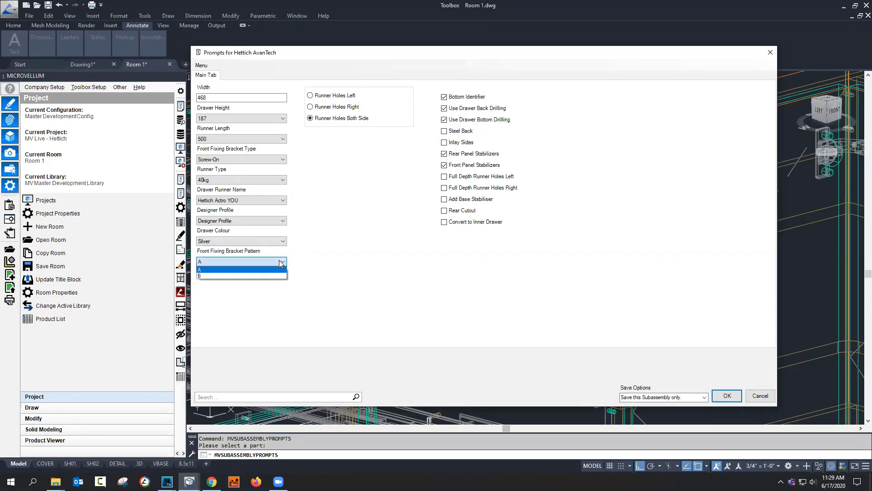
pyautogui.click(281, 263)
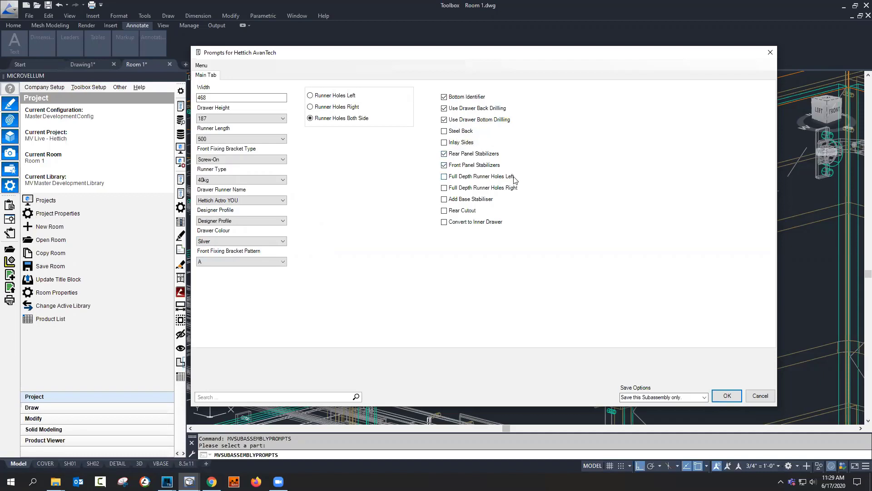
pyautogui.click(445, 211)
pyautogui.click(759, 396)
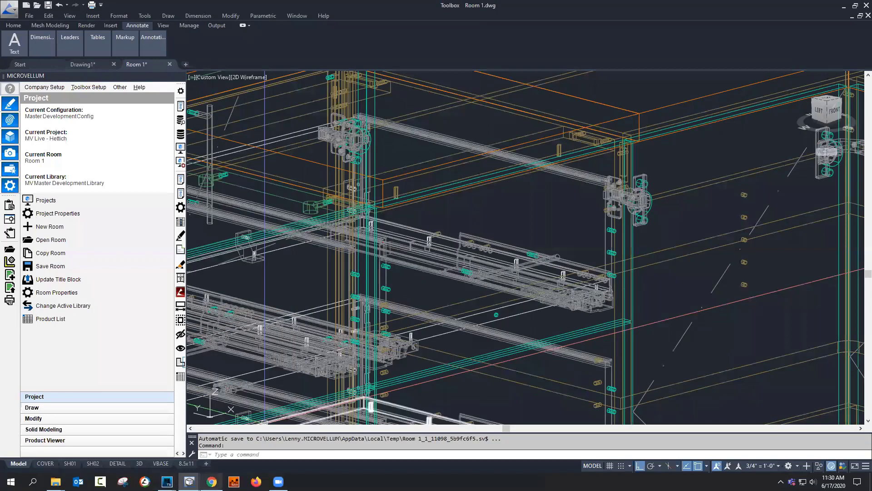
# Step: Switch to the browser's AvanTech YOU article and examine its drawer image, height options and compatible drawer runners under Overview & Key Features
pyautogui.click(212, 482)
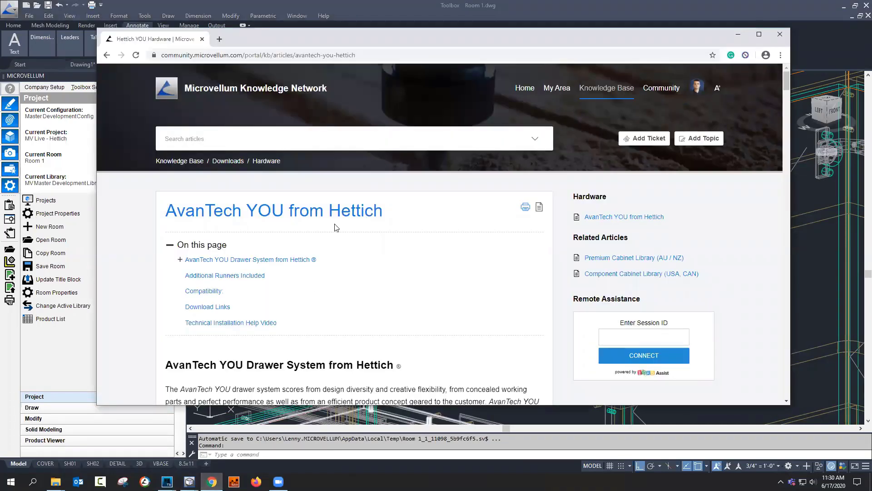
pyautogui.scroll(-9, 336, 227)
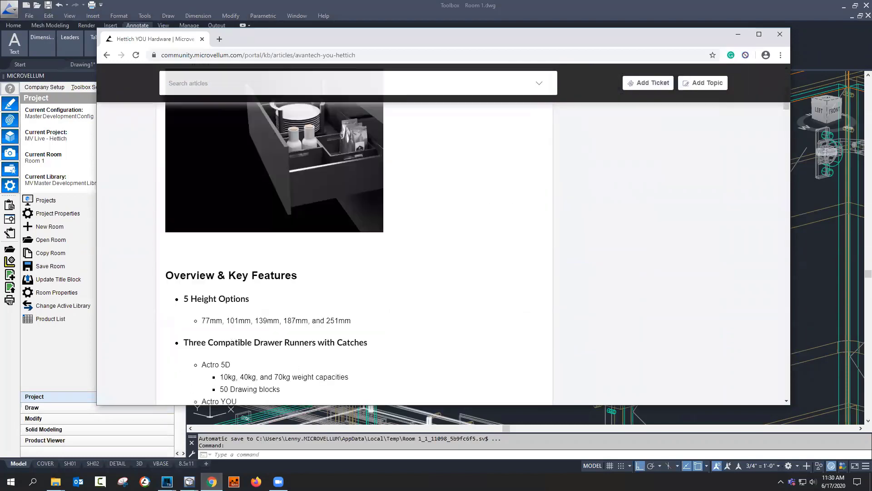
pyautogui.scroll(-2, 336, 227)
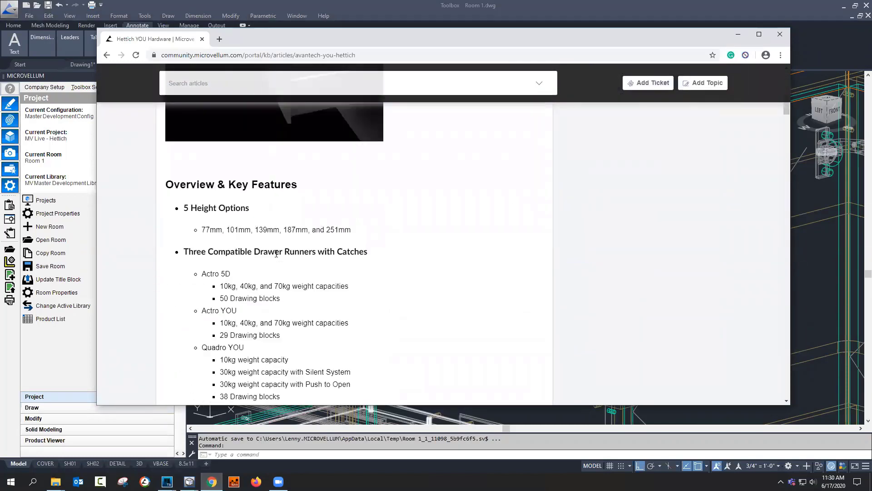
pyautogui.scroll(-1, 277, 253)
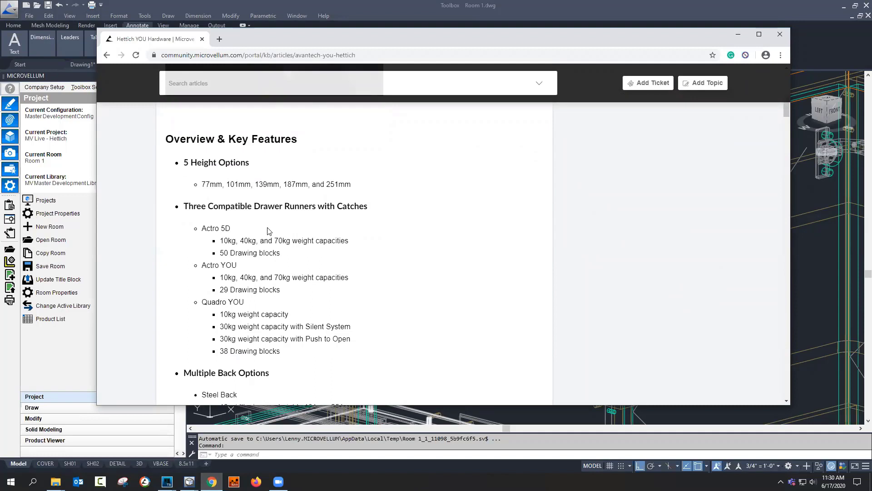
pyautogui.scroll(4, 268, 230)
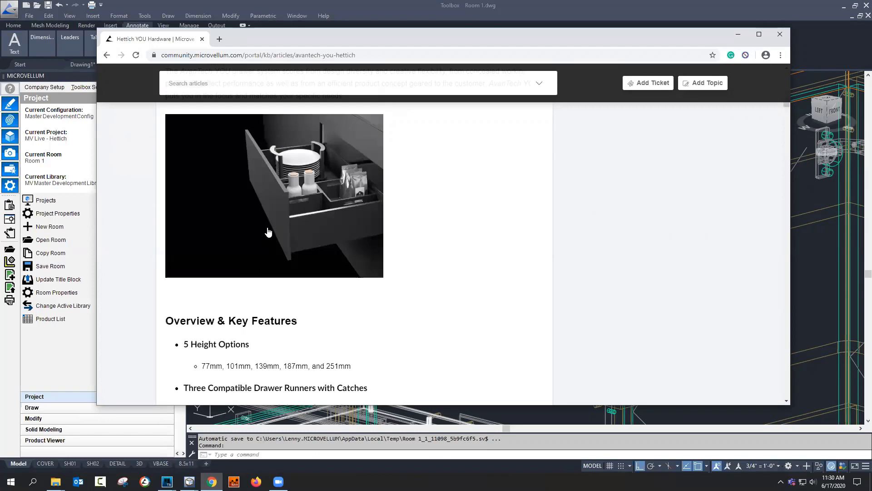
pyautogui.scroll(-1, 268, 231)
pyautogui.scroll(-3, 268, 231)
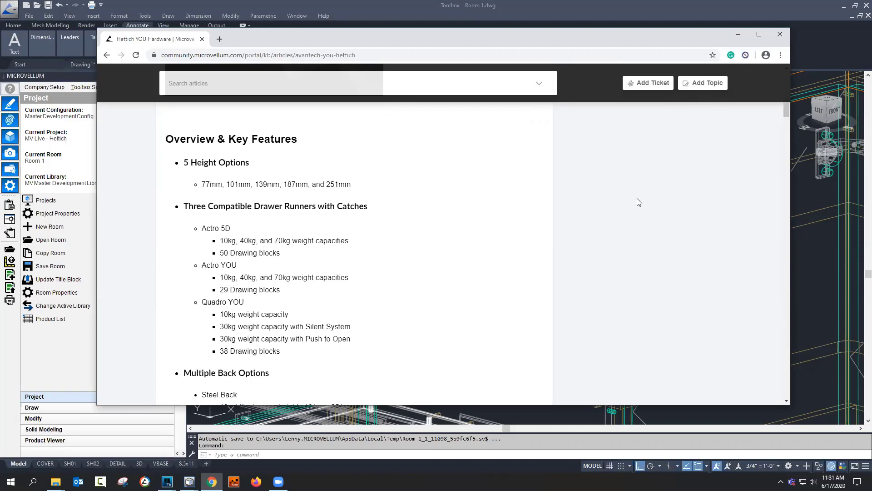
# Step: Examine the article's compatibility and download sections, then the back options and the 3-Sided Rear Cutout
pyautogui.moveTo(784, 115); pyautogui.dragTo(765, 384)
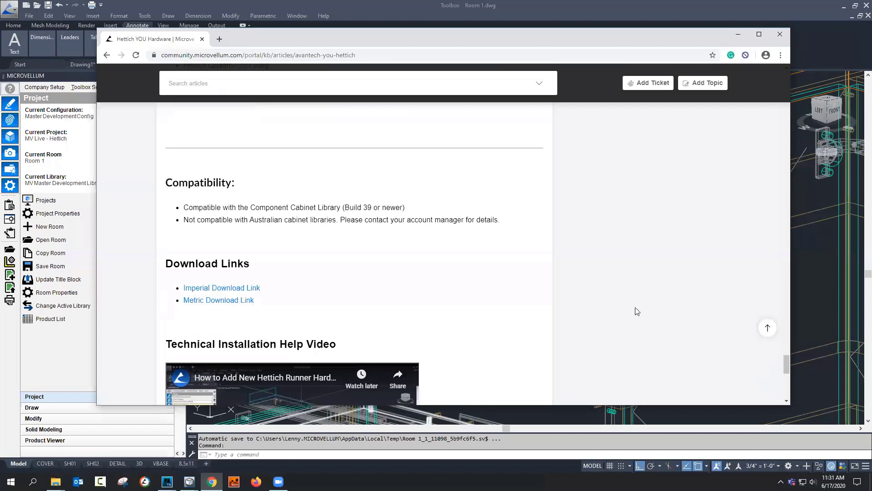
pyautogui.moveTo(786, 363); pyautogui.dragTo(786, 180)
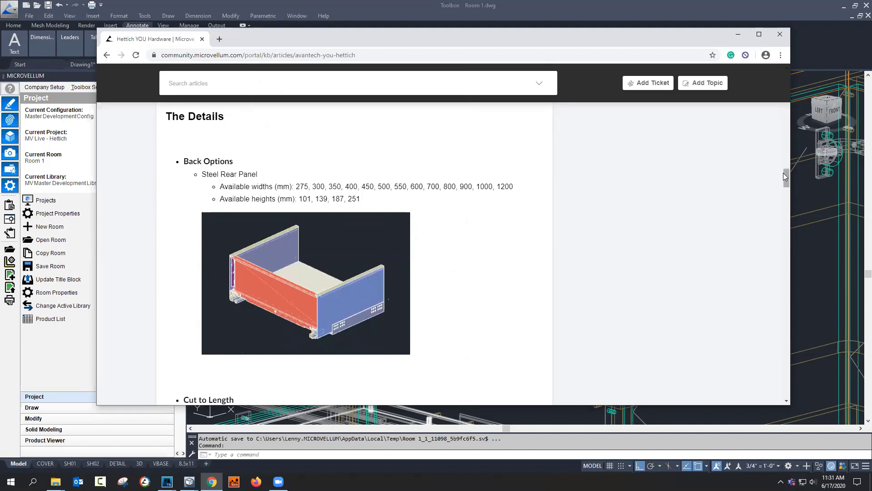
pyautogui.moveTo(786, 178); pyautogui.dragTo(748, 269)
pyautogui.scroll(-4, 745, 271)
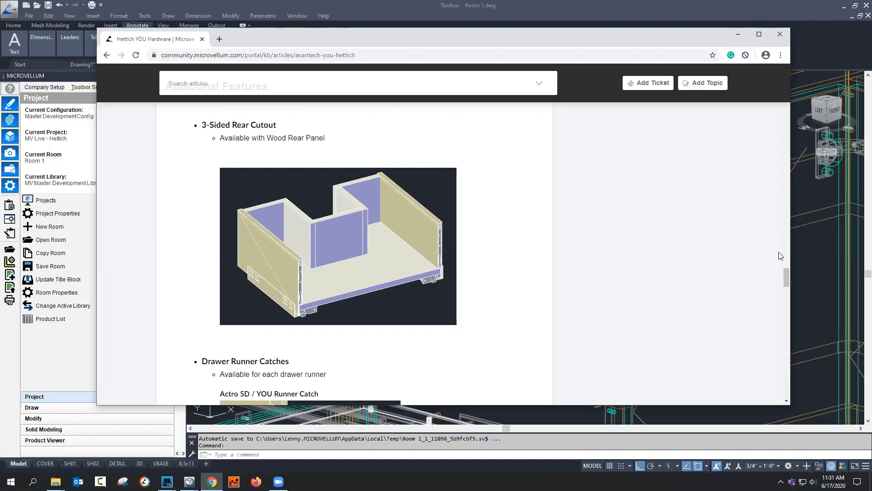
# Step: Examine the Designer Profile and Designer Cape illustrations in the article's Drawer Side Designer Profile/Capes section
pyautogui.moveTo(785, 277); pyautogui.dragTo(777, 313)
pyautogui.scroll(-3, 778, 313)
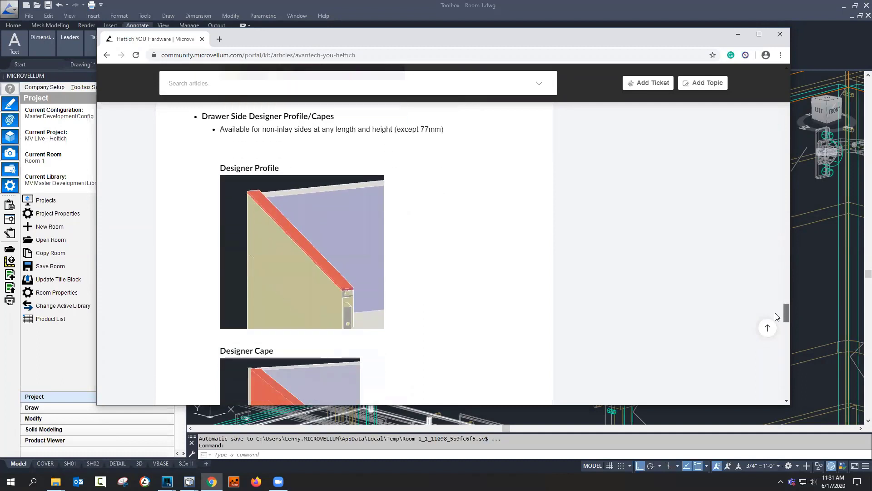
pyautogui.scroll(-2, 775, 321)
pyautogui.scroll(-1, 775, 323)
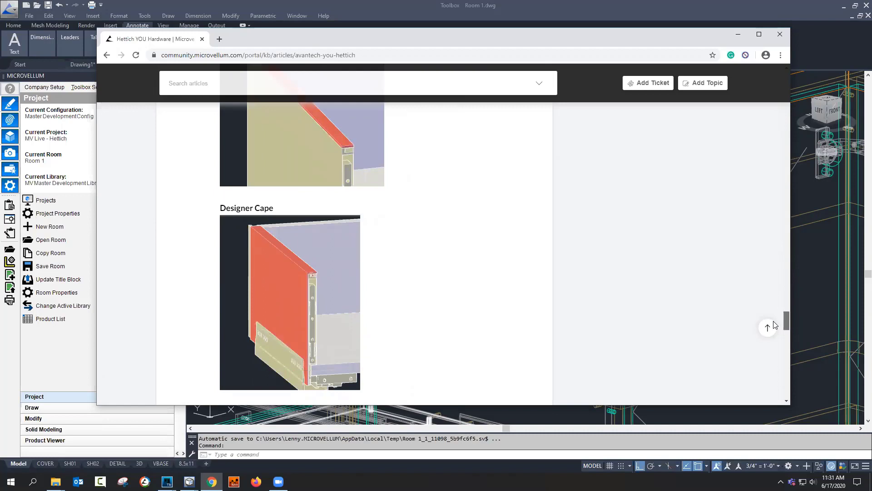
pyautogui.scroll(-1, 775, 324)
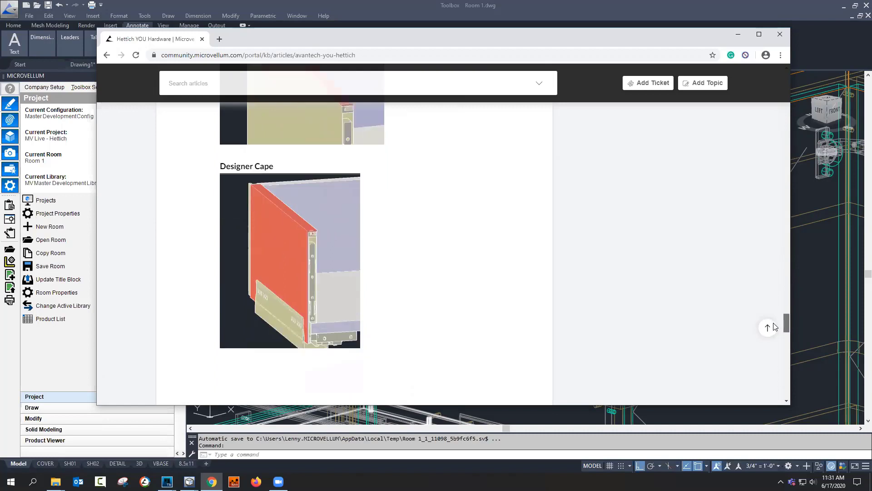
pyautogui.scroll(3, 776, 323)
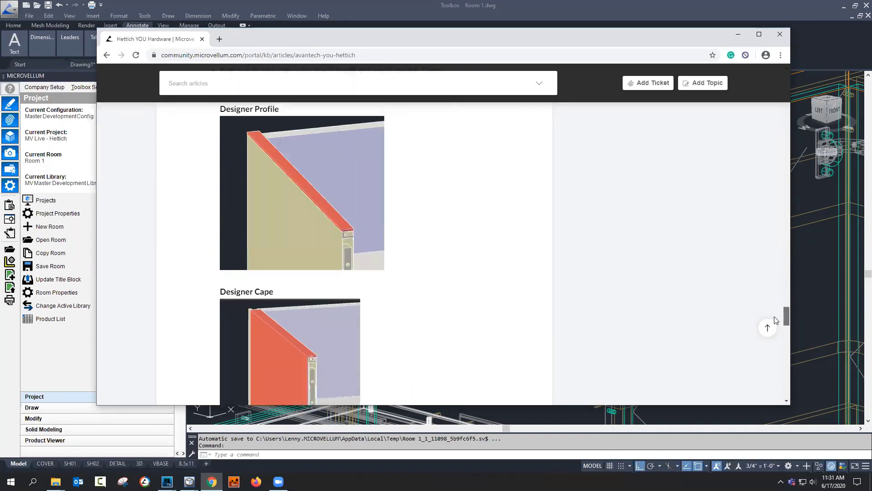
pyautogui.scroll(-2, 775, 322)
pyautogui.scroll(-1, 776, 325)
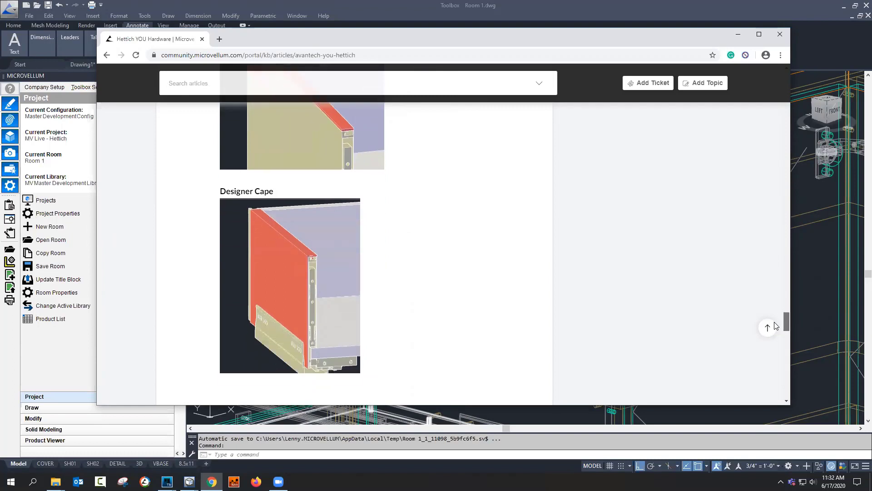
# Step: Read through the list of Hettich drawer slides under Additional Runners Included
pyautogui.scroll(-5, 773, 327)
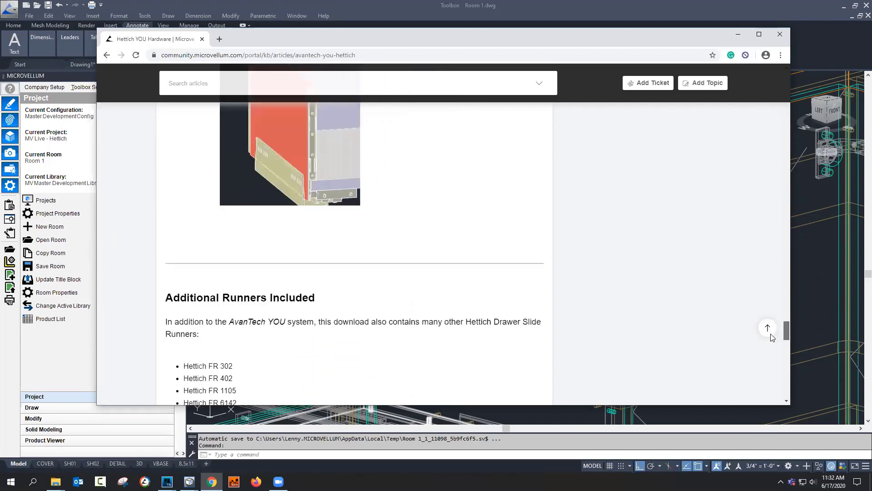
pyautogui.scroll(-1, 771, 341)
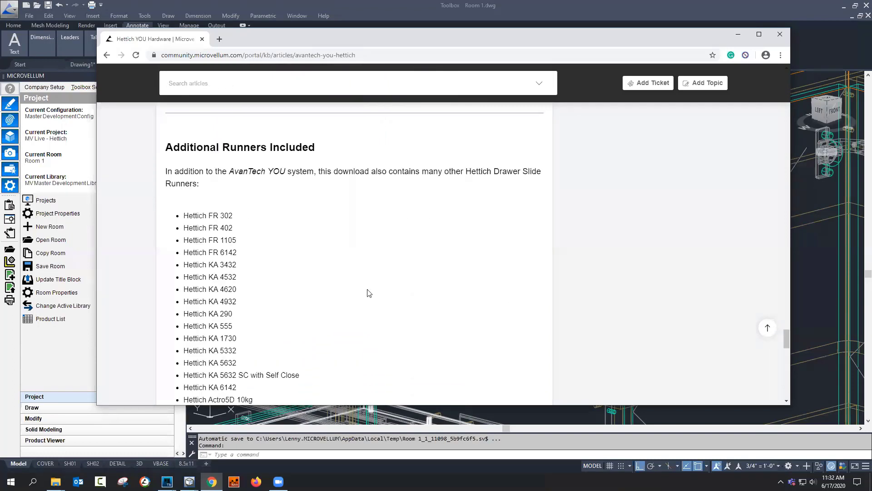
pyautogui.scroll(-1, 279, 279)
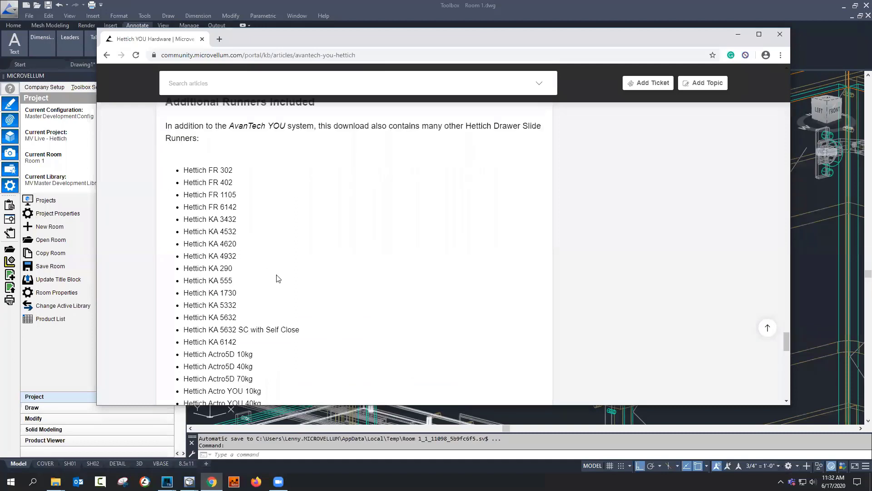
pyautogui.scroll(-4, 278, 278)
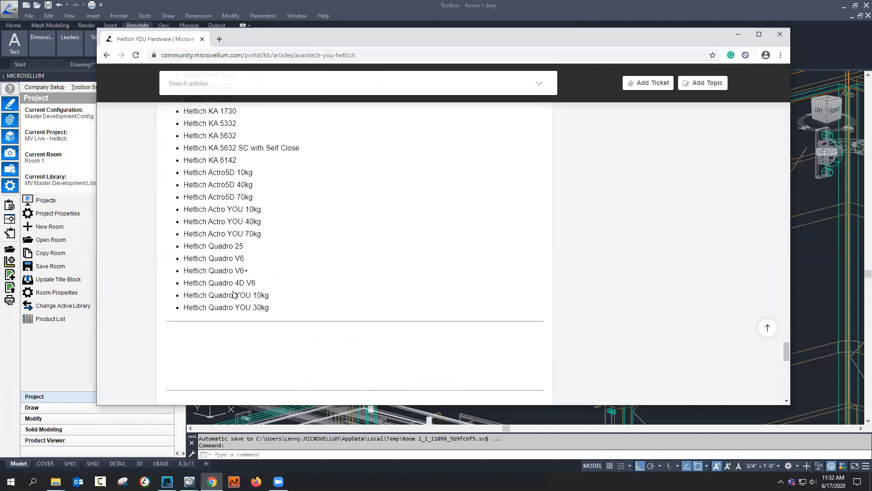
pyautogui.scroll(2, 317, 260)
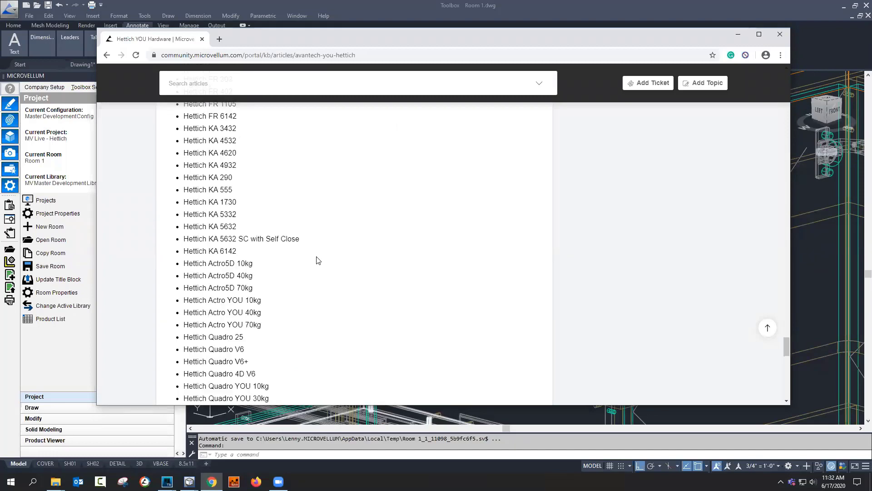
pyautogui.scroll(3, 317, 260)
# Step: Examine the article's library compatibility notes, imperial and metric download links, and technical installation help video
pyautogui.scroll(-8, 317, 259)
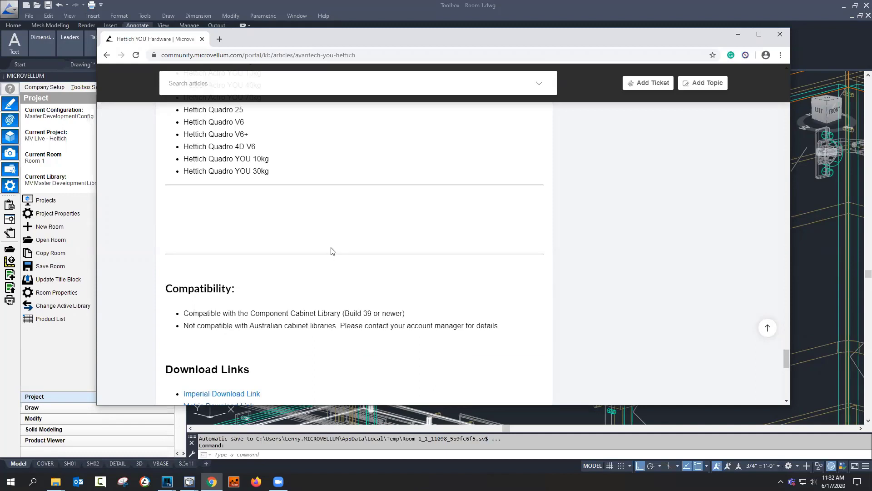
pyautogui.scroll(-1, 332, 251)
pyautogui.scroll(-2, 334, 251)
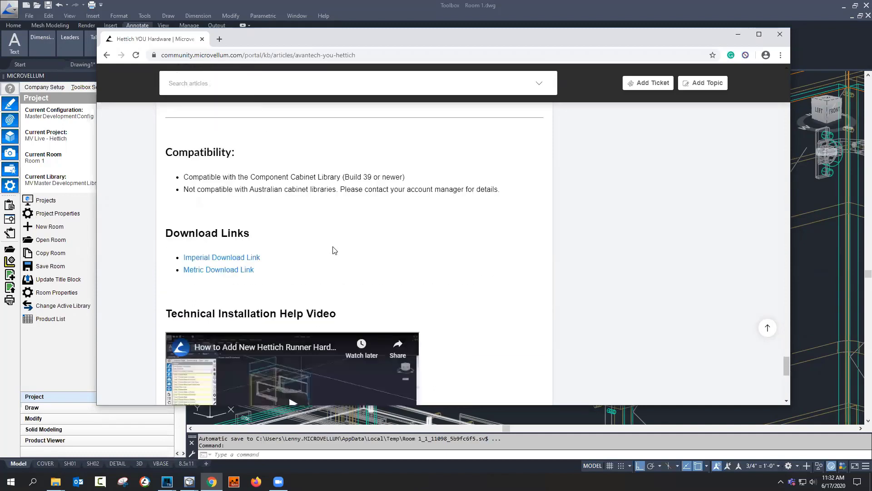
pyautogui.scroll(-3, 335, 250)
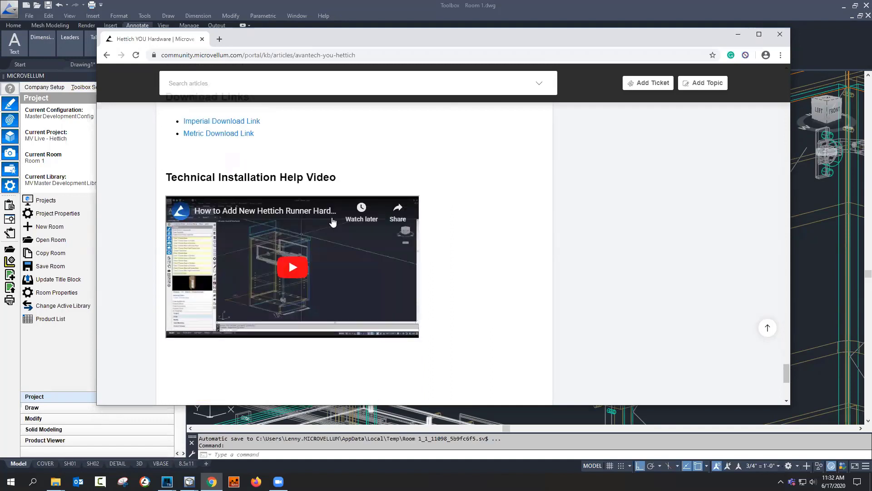
pyautogui.scroll(1, 265, 328)
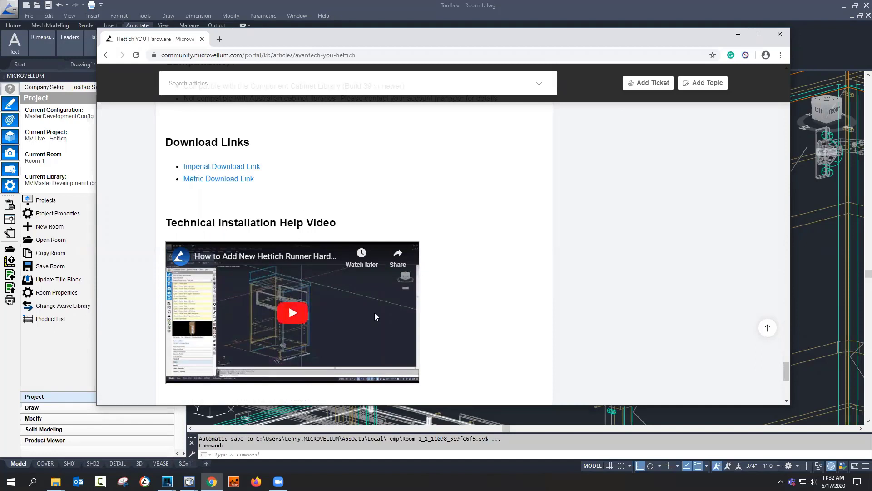
pyautogui.scroll(-1, 443, 303)
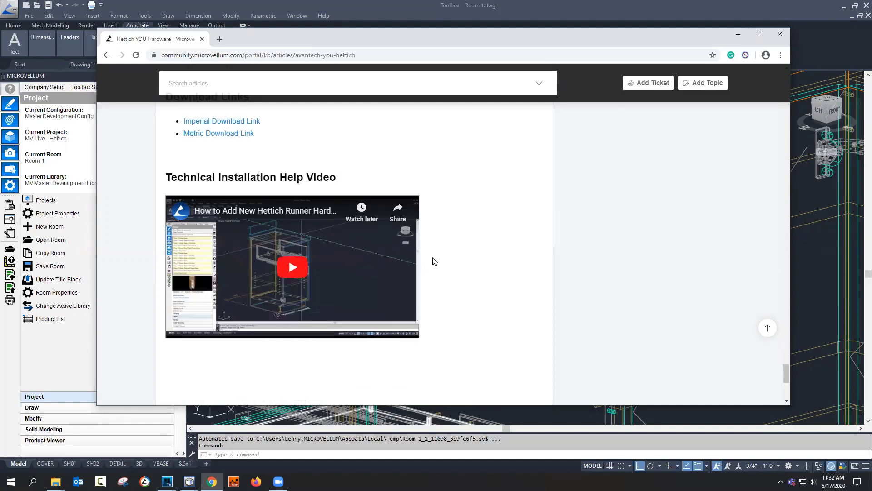
# Step: Minimize the browser and open the HPDL template's workbooks from the imperial library's specification groups, maximizing the global workbook G in Workbook Designer
pyautogui.click(738, 34)
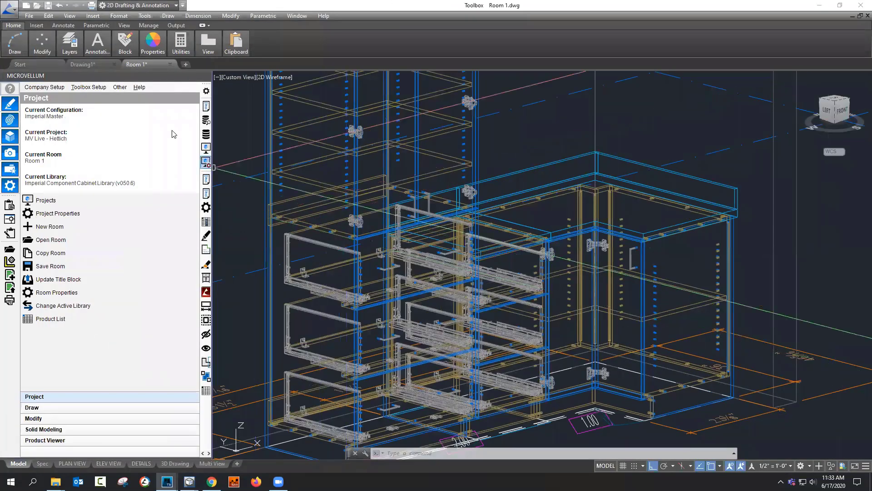
pyautogui.click(99, 89)
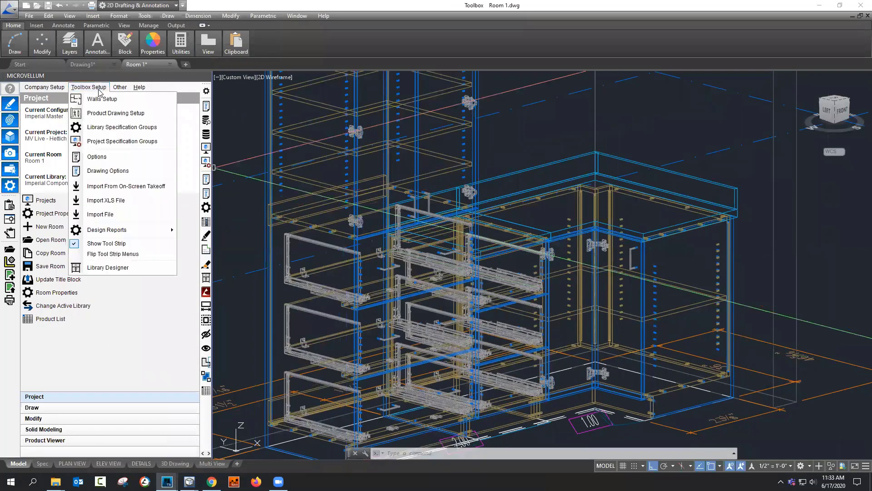
pyautogui.click(108, 131)
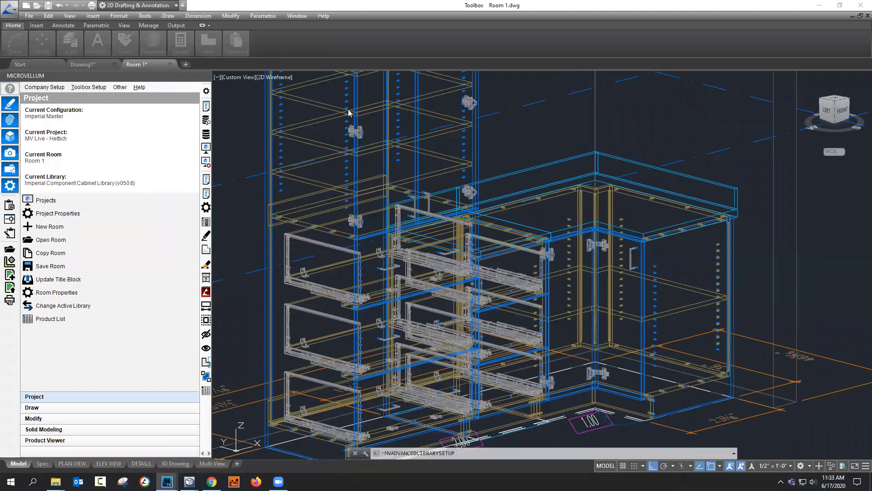
pyautogui.click(250, 126)
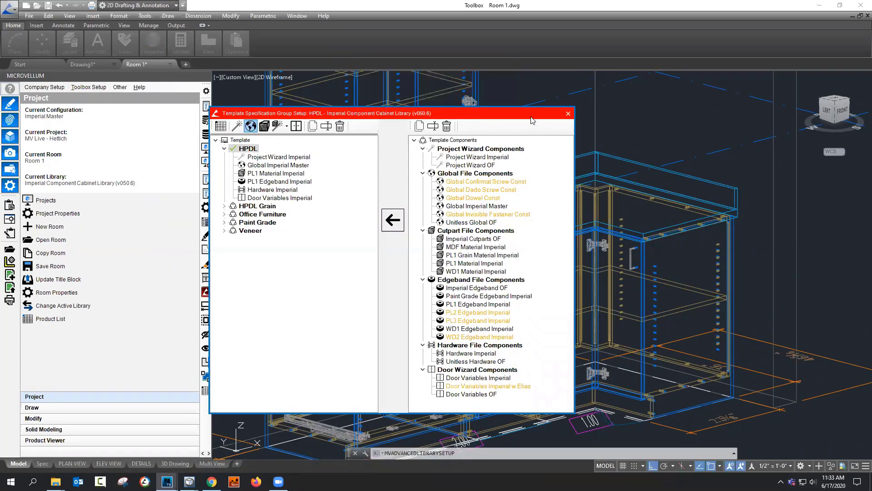
pyautogui.click(636, 53)
pyautogui.click(222, 127)
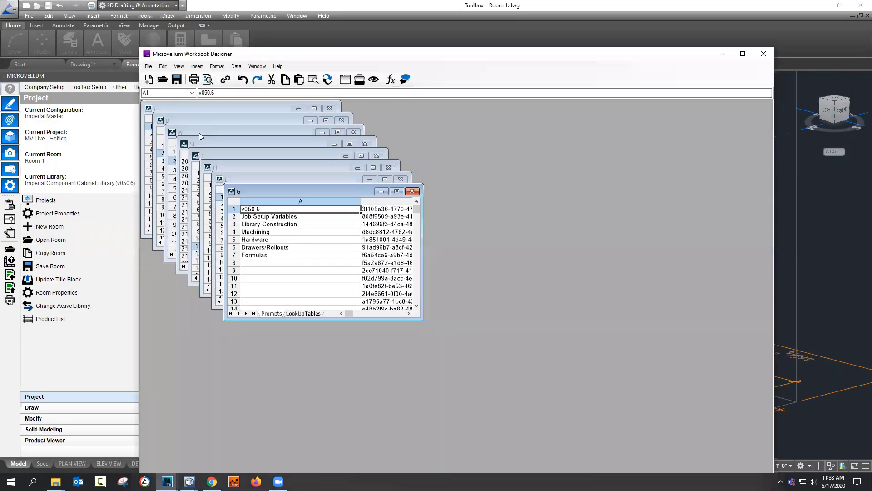
pyautogui.doubleClick(254, 190)
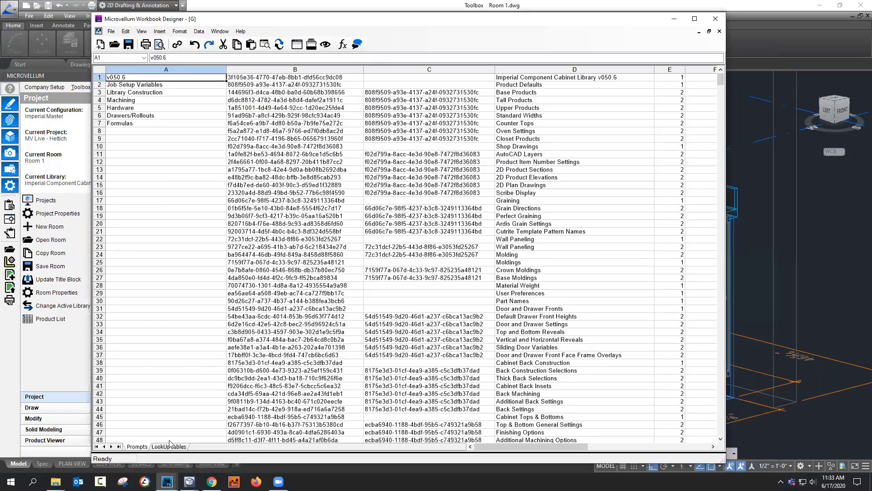
# Step: Open the global workbook's LookUpTables sheet and highlight the Hettich runners from FR 402 to Quadro YOU 10kg in the drawer slide table
pyautogui.click(168, 446)
pyautogui.click(222, 192)
pyautogui.moveTo(410, 190); pyautogui.dragTo(526, 187)
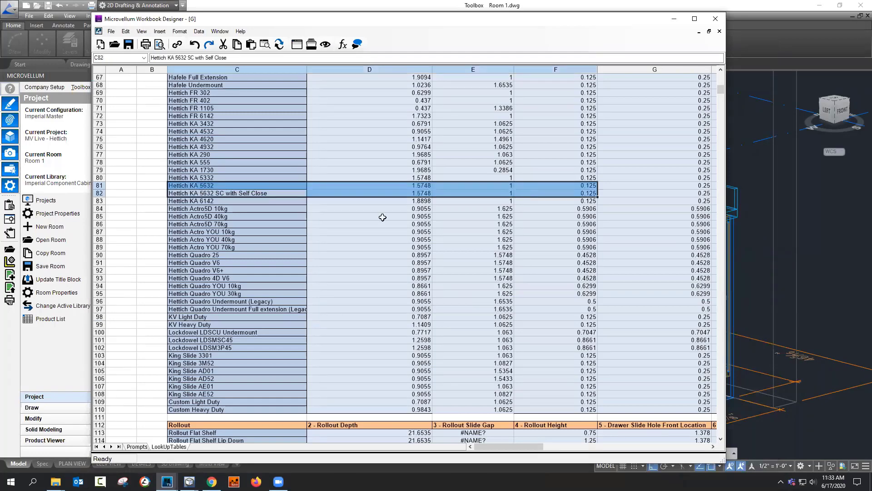
pyautogui.moveTo(247, 100); pyautogui.dragTo(272, 286)
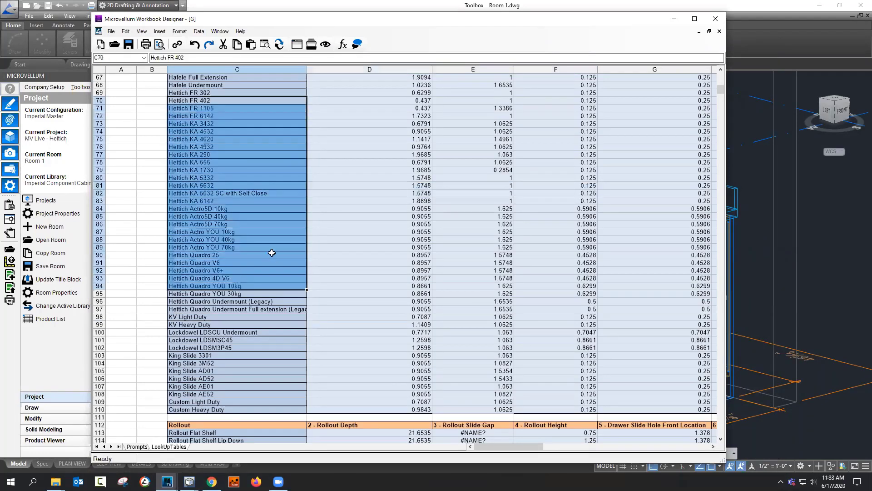
# Step: Examine the hole location lookup tables for the Hettich Actro5D, Actro YOU and Quadro runners in the LookUpTables sheet
pyautogui.scroll(-12, 267, 249)
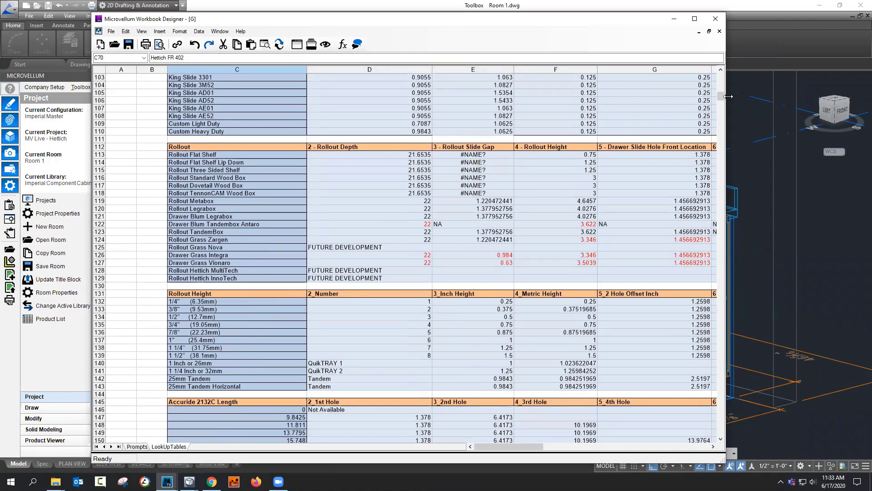
pyautogui.moveTo(721, 96); pyautogui.dragTo(719, 206)
pyautogui.click(227, 139)
pyautogui.click(224, 200)
pyautogui.click(217, 277)
pyautogui.scroll(-4, 240, 300)
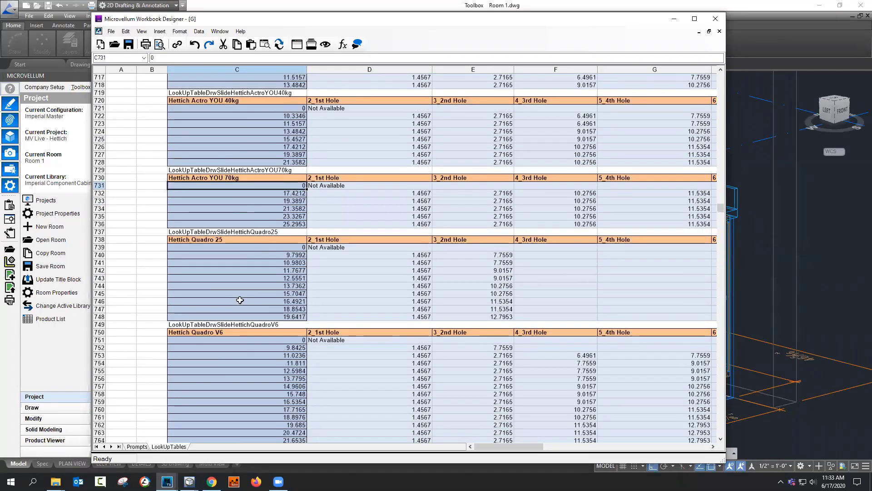
pyautogui.scroll(8, 240, 300)
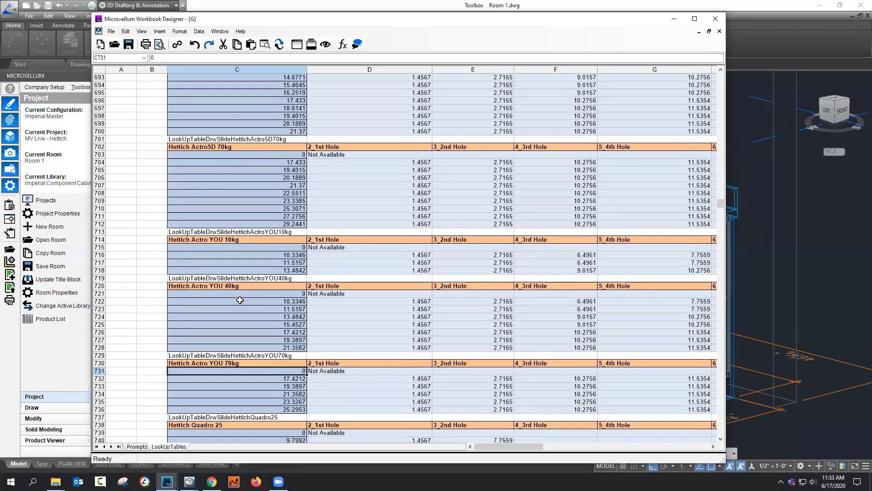
# Step: Examine the hole location lookup tables for the Hettich KA drawer slides, from KA 3432 to KA 1730
pyautogui.scroll(9, 240, 300)
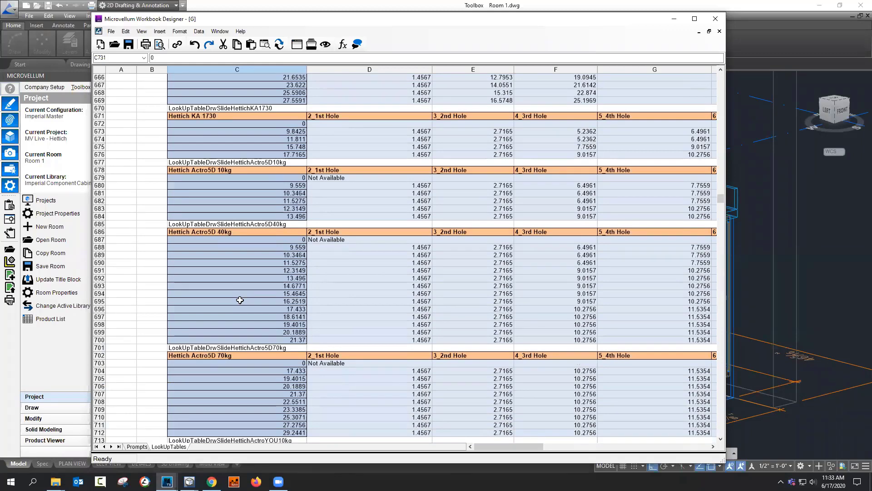
pyautogui.scroll(3, 240, 300)
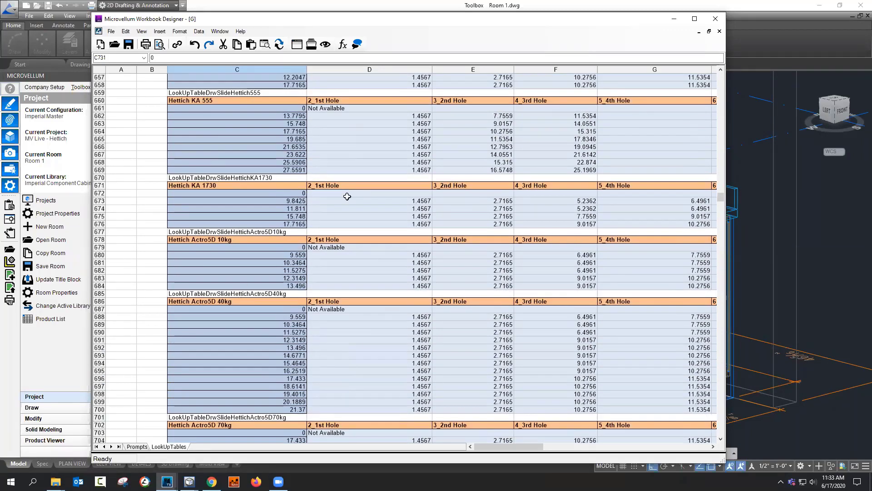
pyautogui.scroll(4, 403, 246)
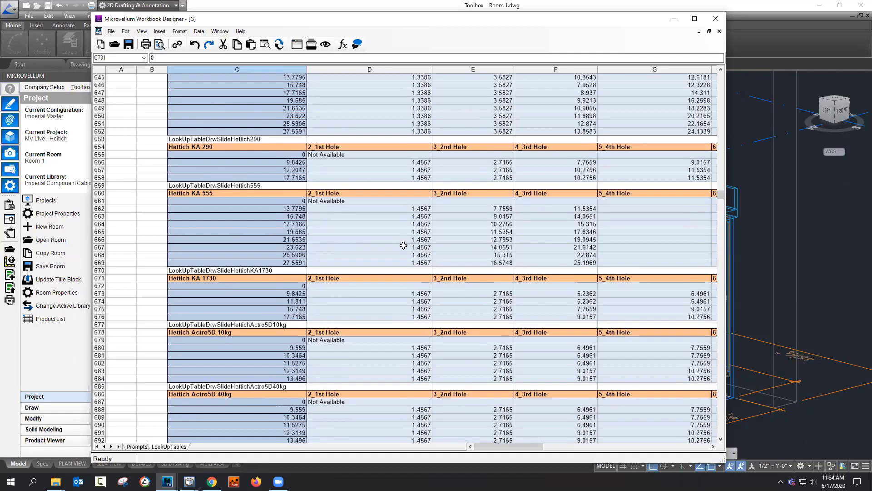
pyautogui.scroll(16, 403, 245)
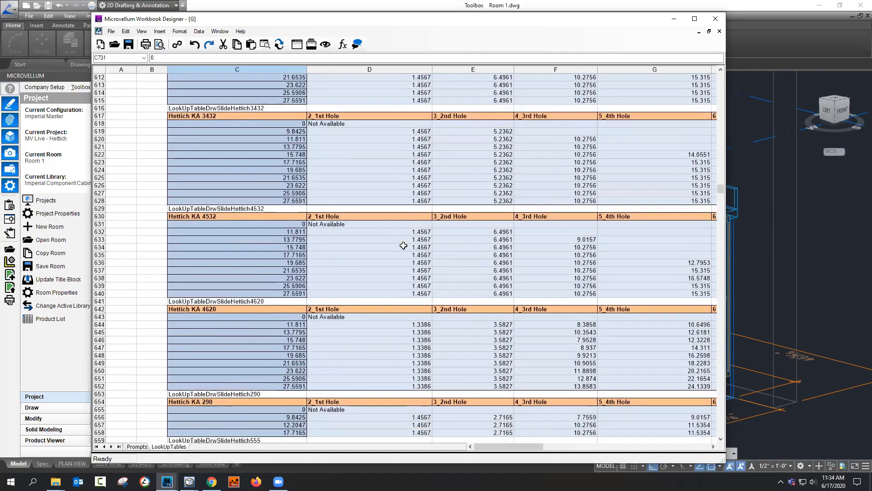
pyautogui.scroll(-10, 404, 246)
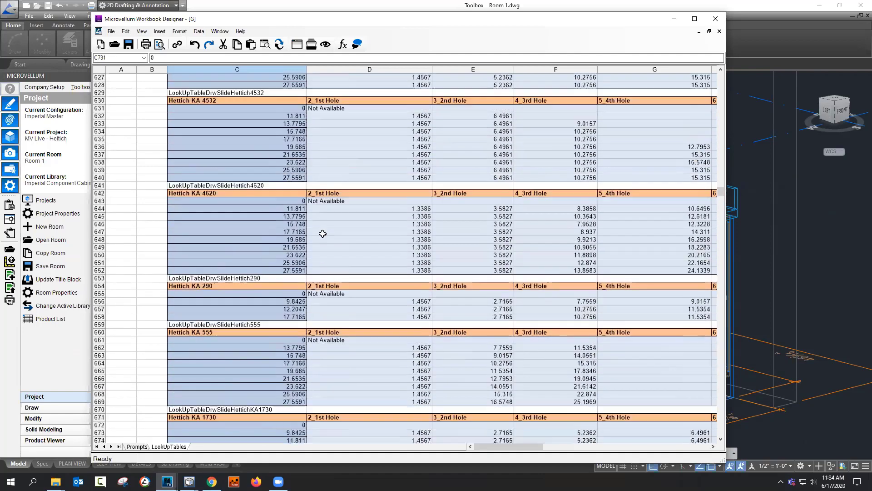
pyautogui.scroll(-11, 322, 234)
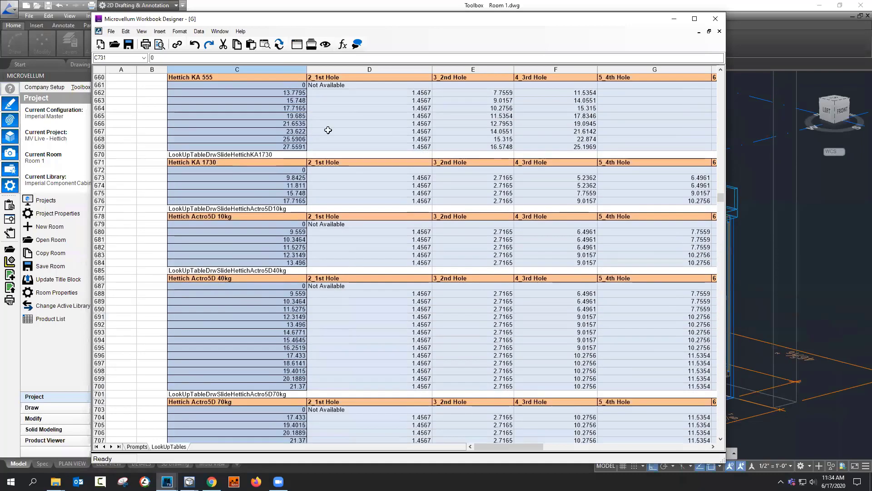
# Step: Close the global workbook and the template specification group setup, glance at the Hettich YOU article, and return to the room drawing
pyautogui.click(715, 19)
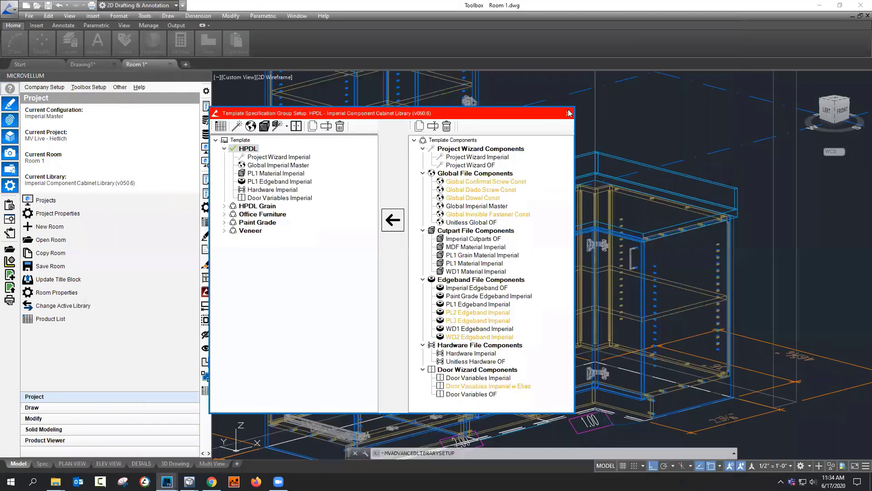
pyautogui.click(568, 113)
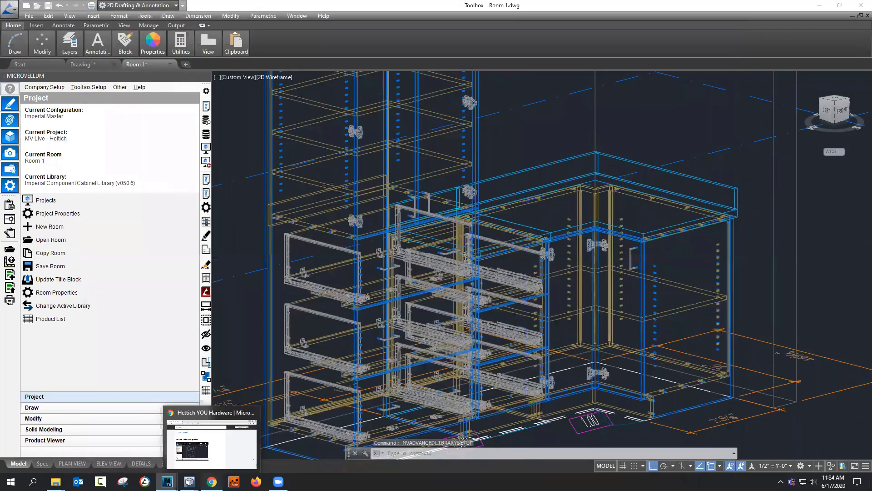
pyautogui.click(211, 481)
pyautogui.scroll(4, 453, 276)
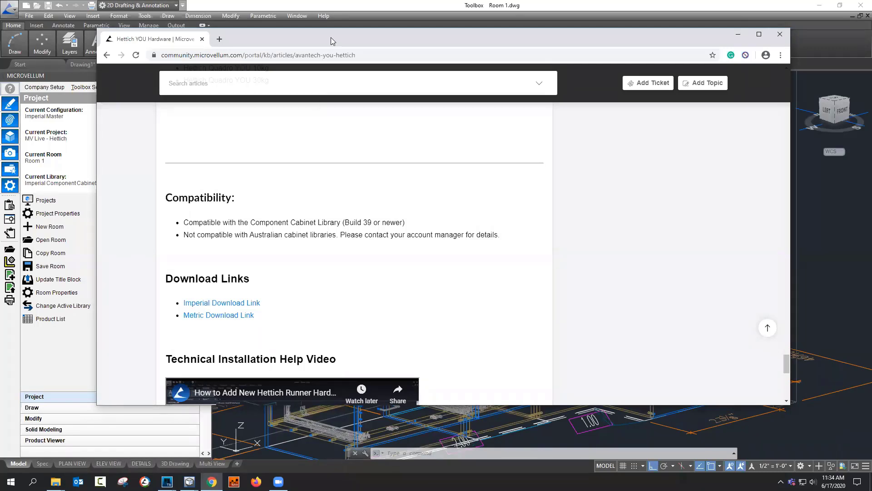
pyautogui.hotkey('alt', 'Tab')
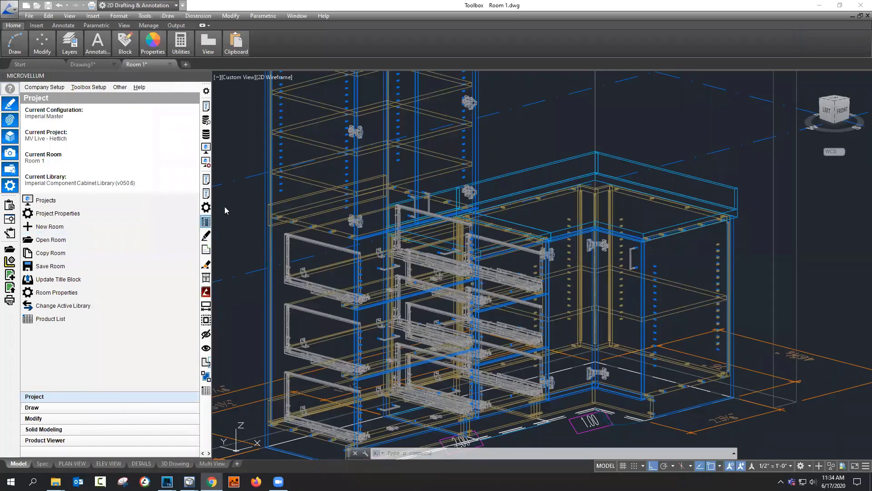
# Step: Process the pie cut corner base, 3 drawer base and tall starter vertical into a new work order and open it in the Processing Center
pyautogui.click(9, 222)
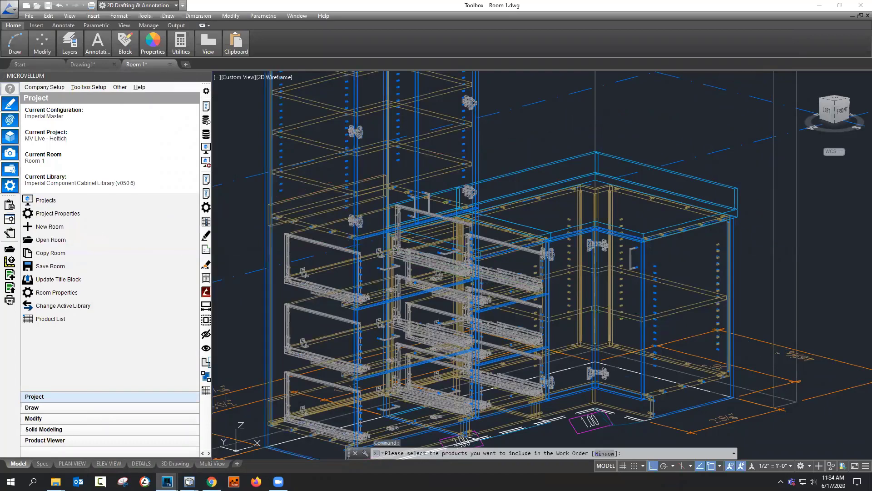
pyautogui.click(511, 249)
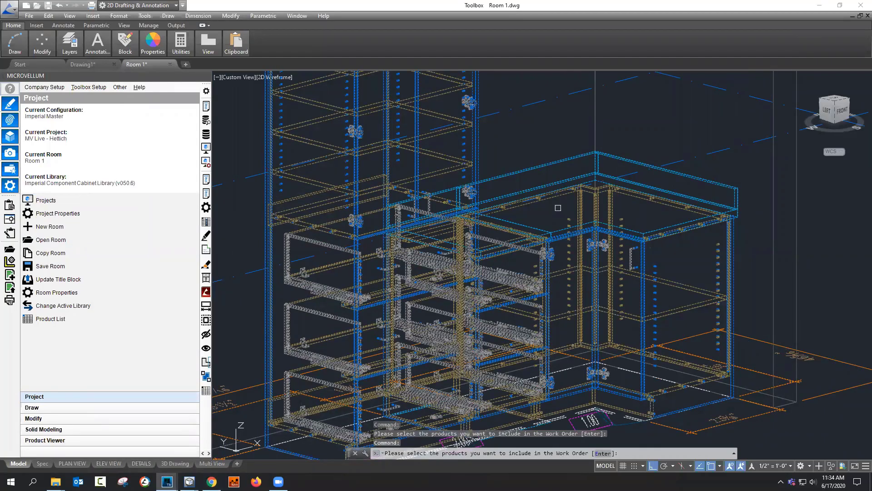
pyautogui.press('Return')
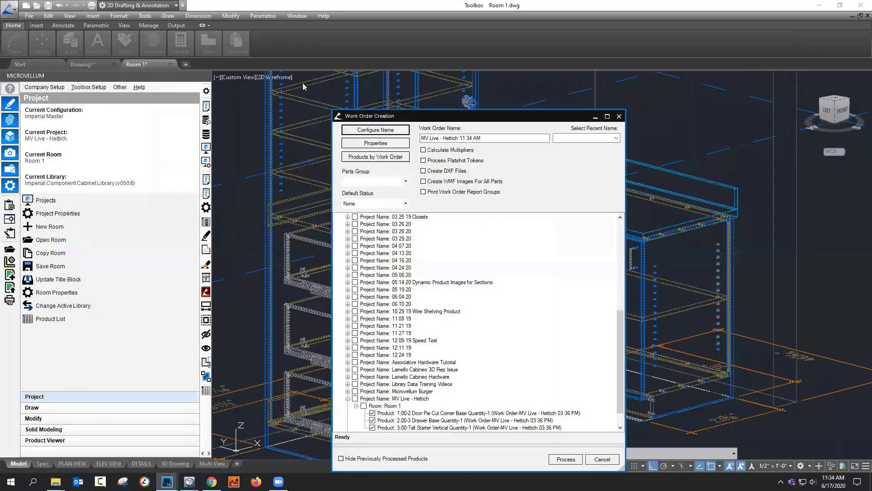
pyautogui.click(460, 426)
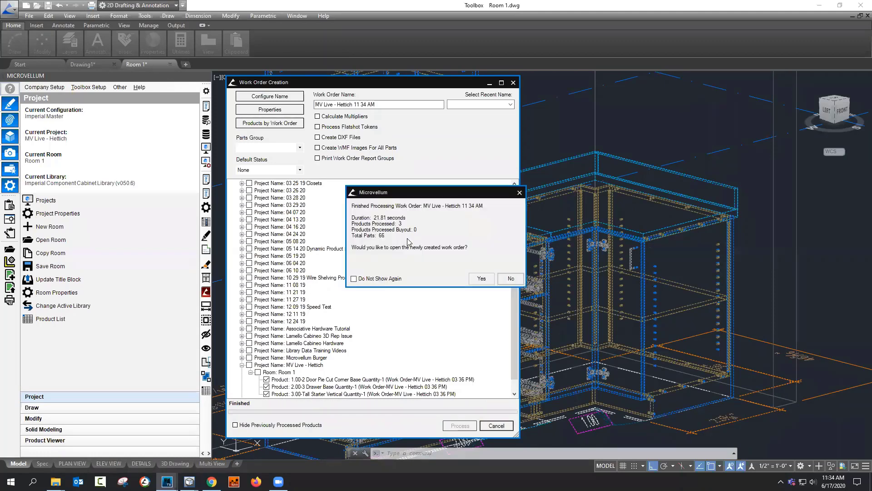
pyautogui.click(481, 278)
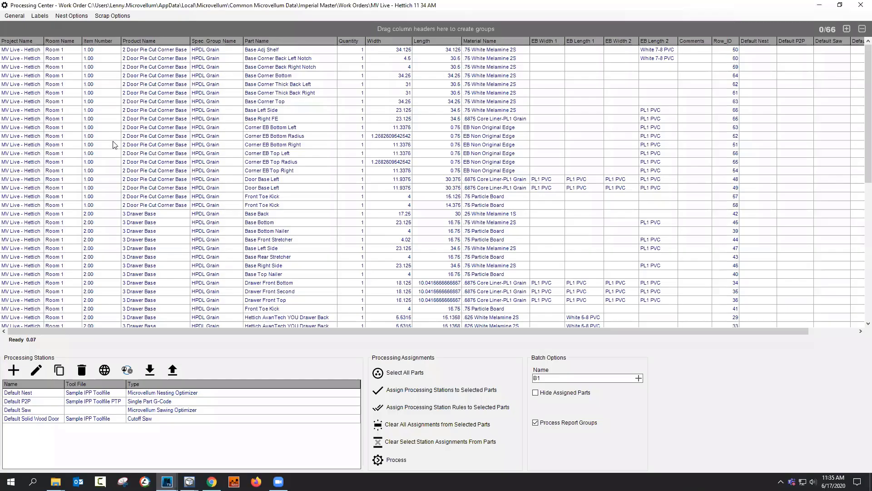
# Step: Generate a print preview of the MV Cost Report for the work order
pyautogui.click(14, 18)
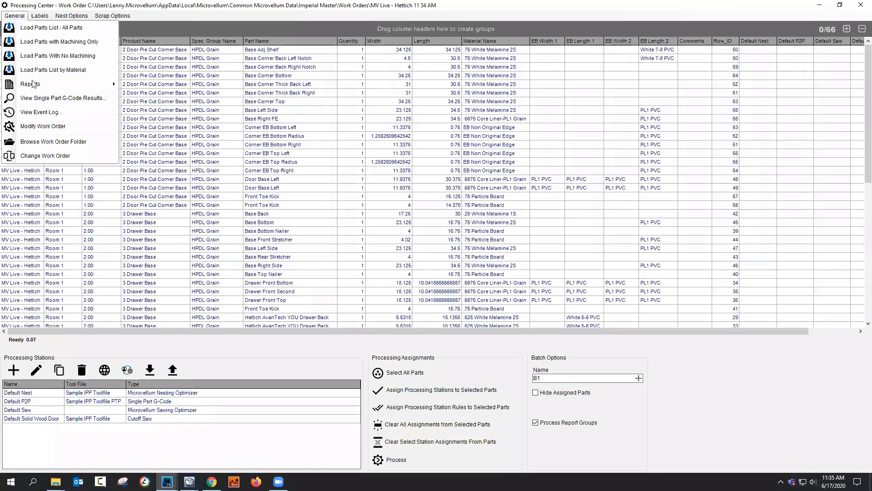
pyautogui.moveTo(88, 84)
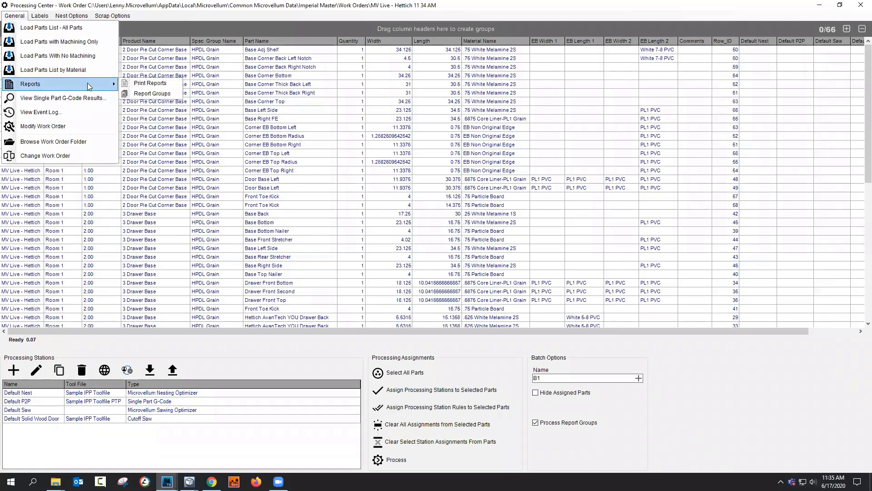
pyautogui.click(159, 91)
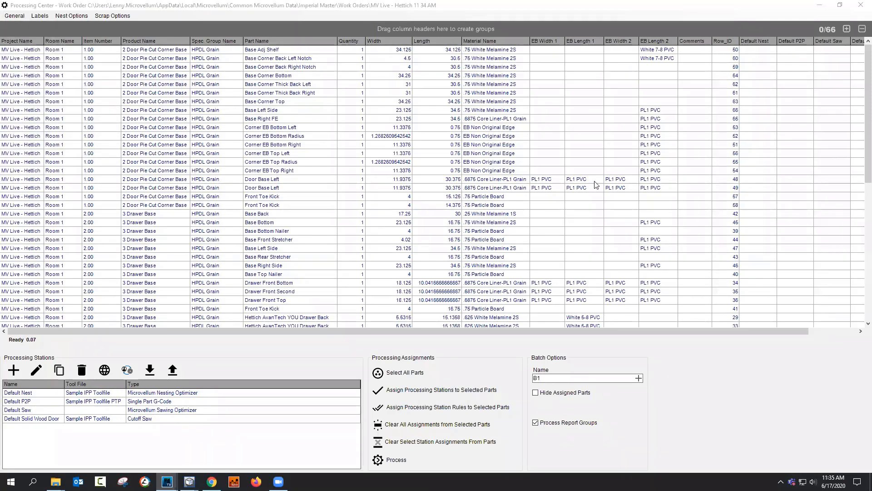
pyautogui.click(329, 223)
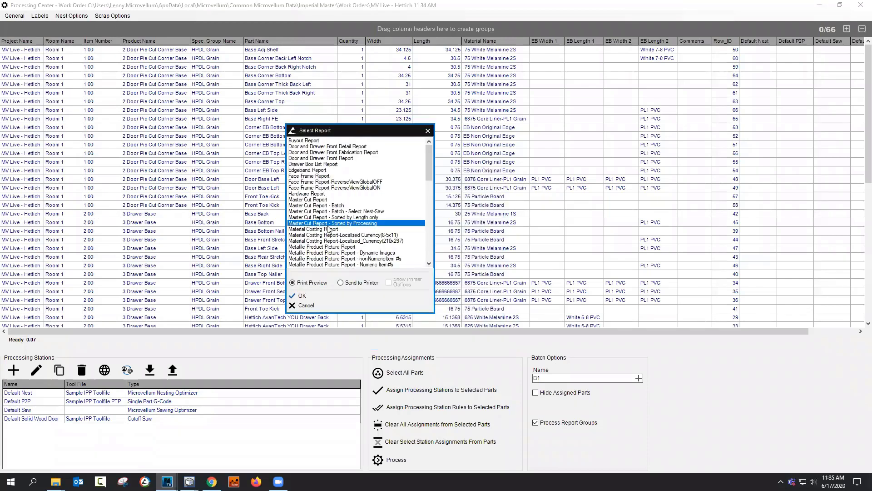
pyautogui.scroll(-4, 329, 226)
pyautogui.click(316, 205)
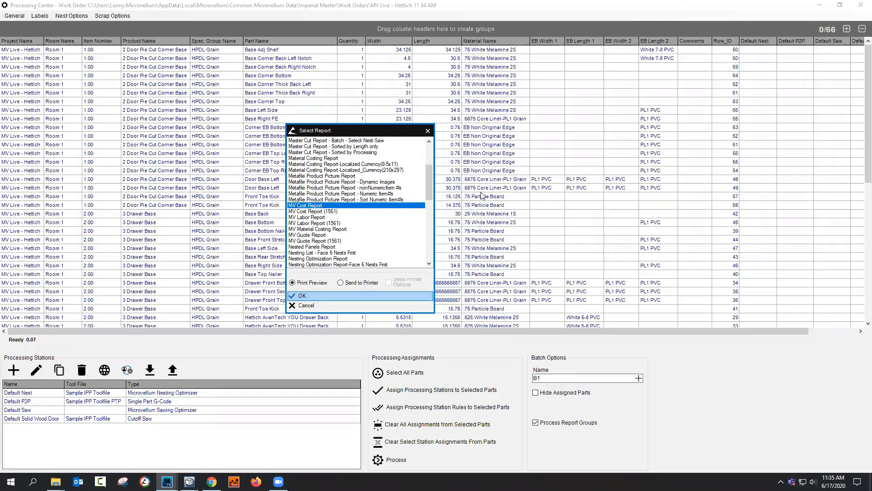
pyautogui.press('Return')
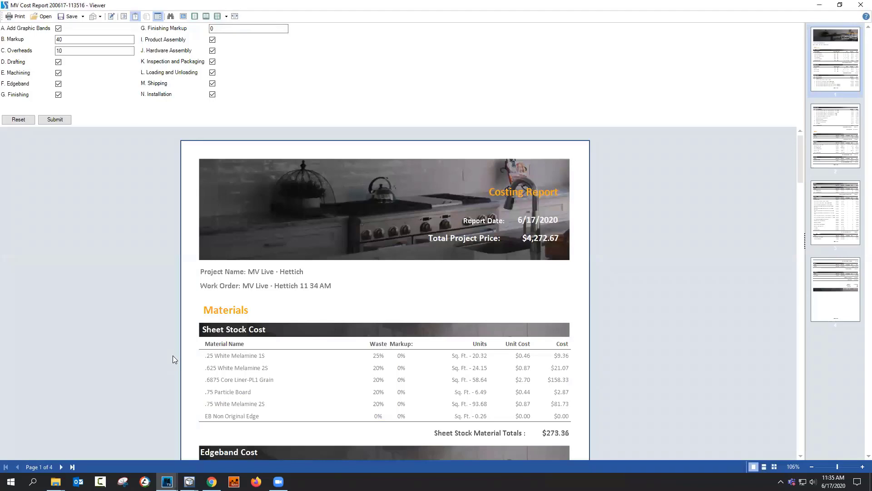
# Step: Examine the cost report's sheet stock, edgeband and hardware costs, including the Hettich Actro and AvanTech YOU components
pyautogui.scroll(-2, 173, 355)
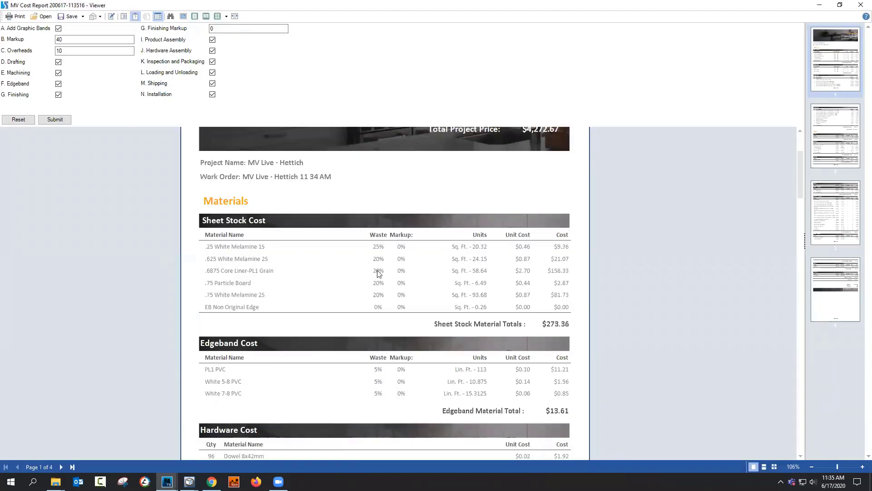
pyautogui.scroll(-2, 373, 269)
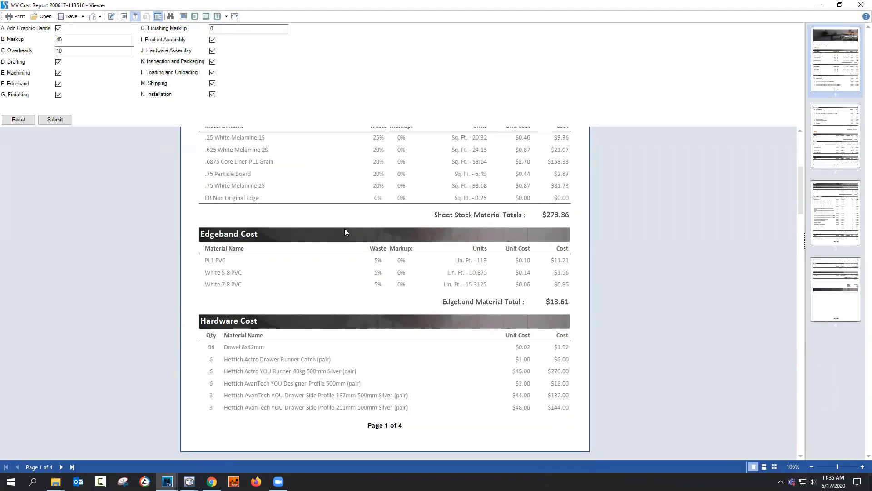
pyautogui.scroll(1, 344, 228)
pyautogui.scroll(-1, 430, 288)
pyautogui.scroll(-2, 314, 223)
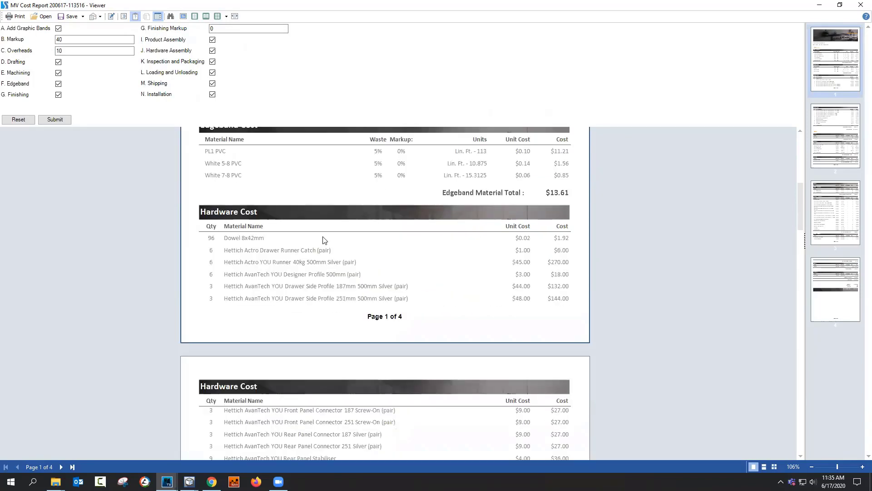
pyautogui.scroll(-1, 302, 261)
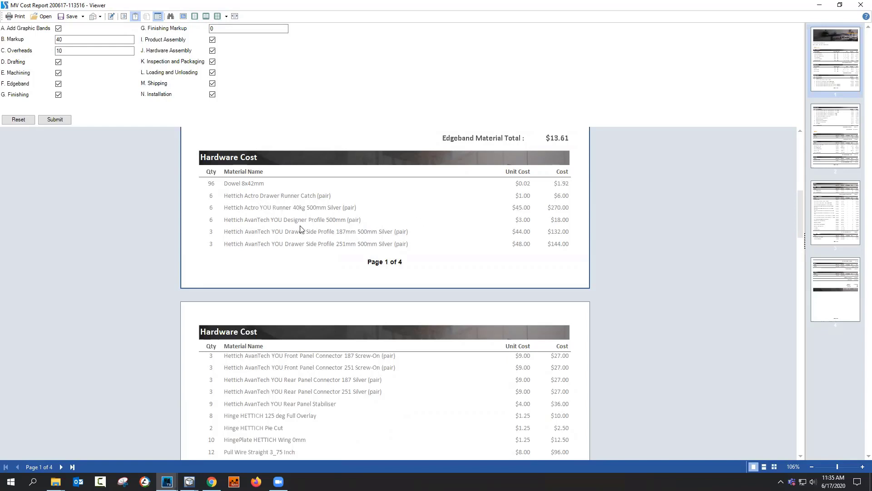
pyautogui.scroll(-3, 301, 229)
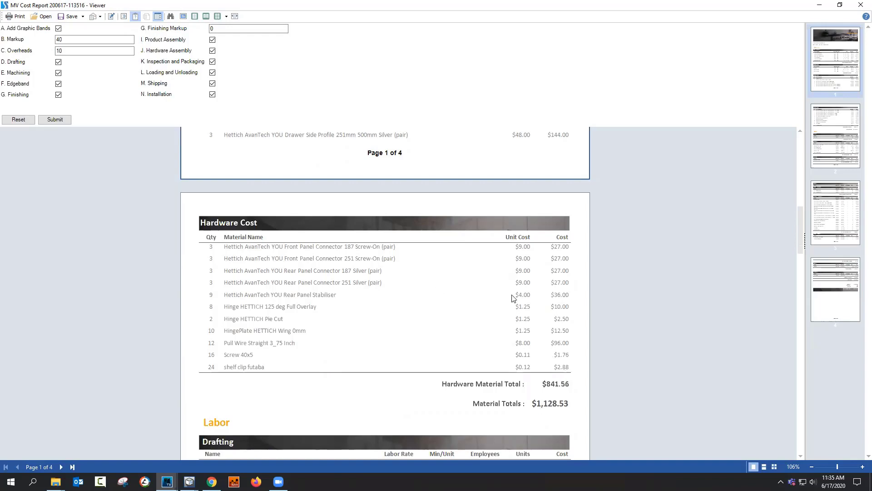
pyautogui.scroll(3, 372, 265)
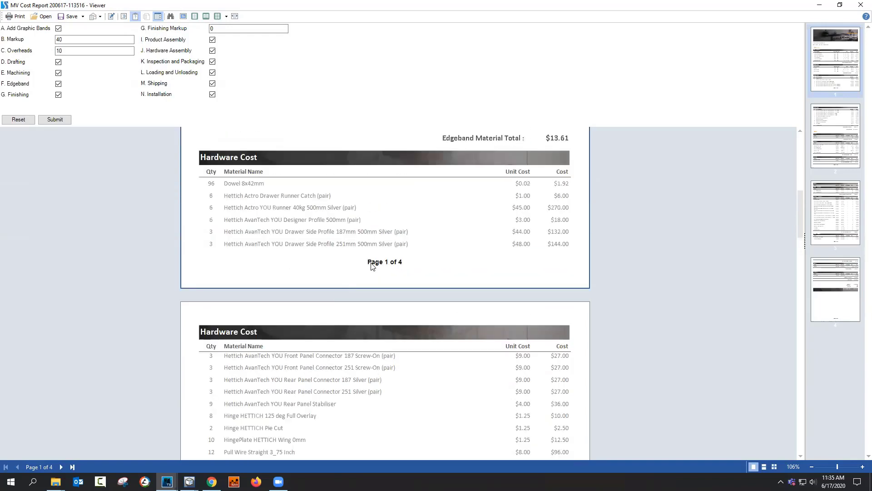
pyautogui.scroll(-4, 482, 259)
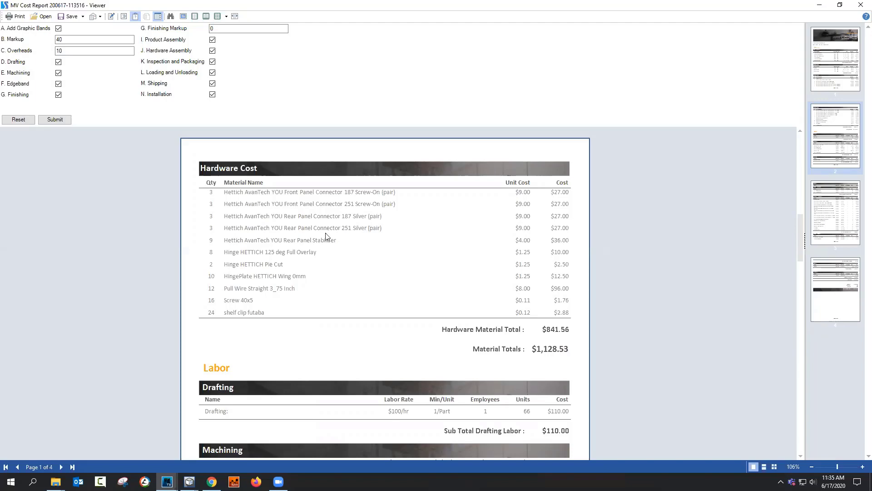
# Step: Examine the cost report's labor sections, from drafting and machining through hardware assembly, shipping and installation, down to the total project price
pyautogui.scroll(-3, 318, 236)
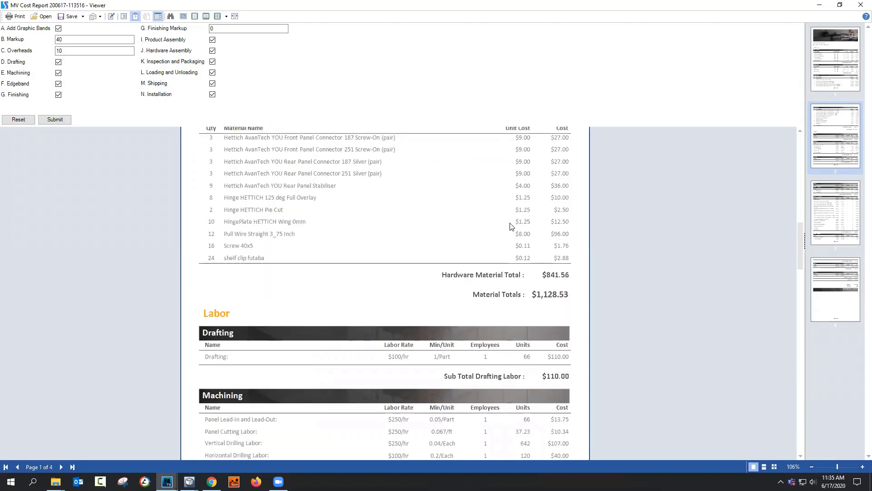
pyautogui.scroll(-3, 484, 266)
pyautogui.scroll(-18, 484, 266)
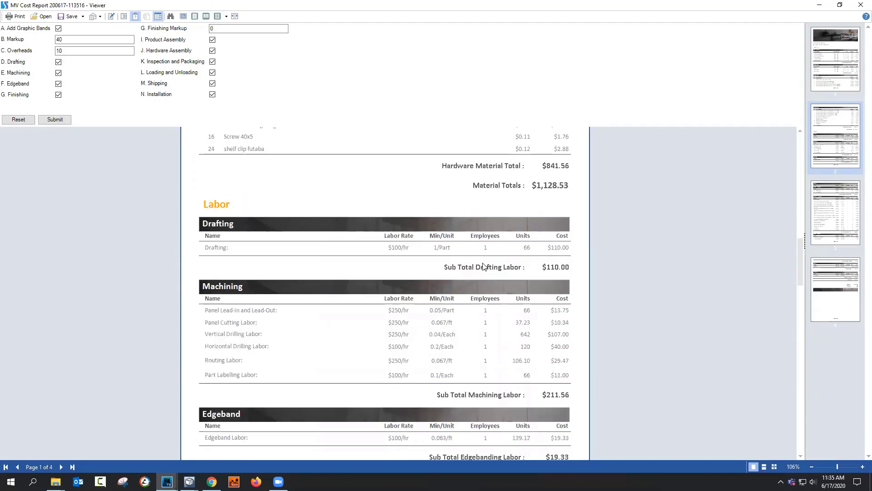
pyautogui.scroll(-12, 454, 258)
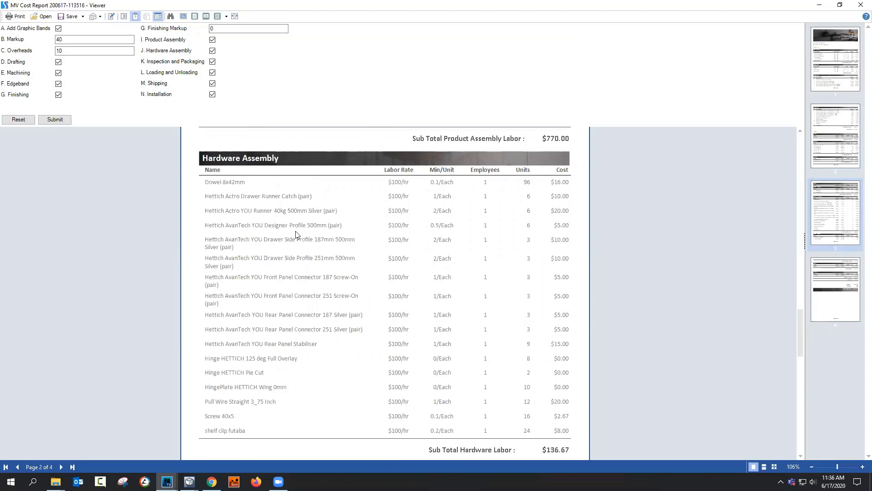
pyautogui.scroll(-6, 289, 271)
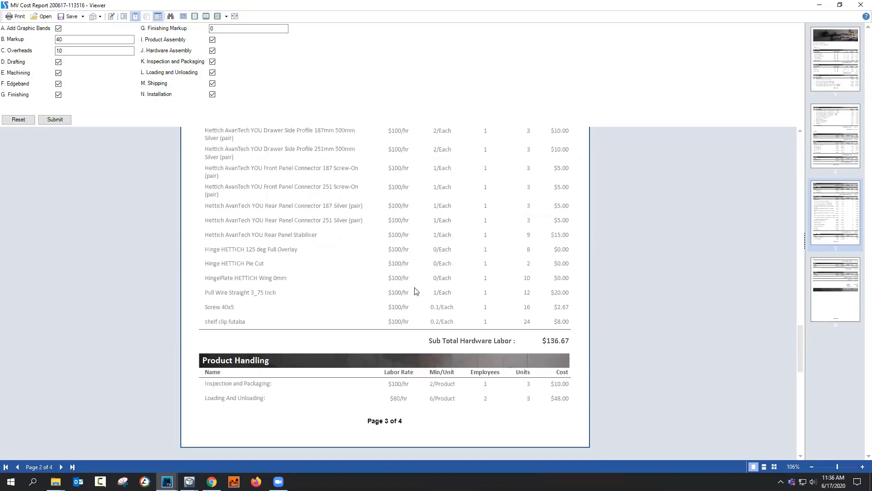
pyautogui.scroll(-2, 376, 235)
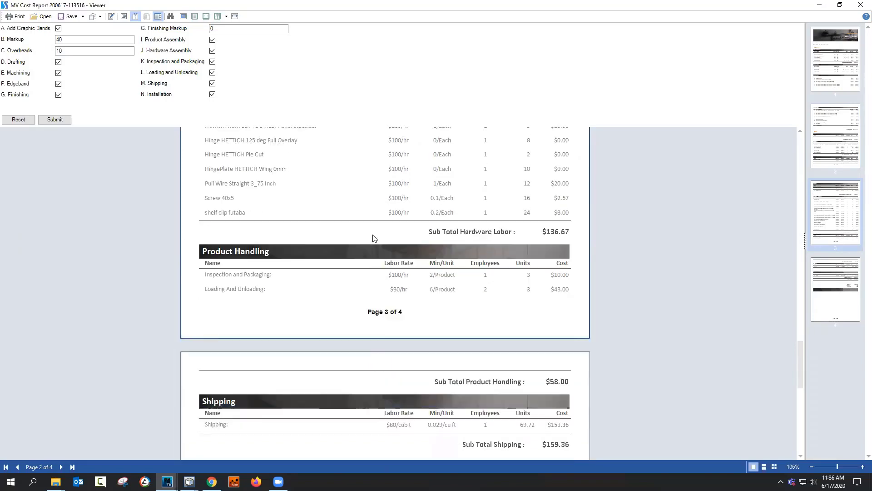
pyautogui.scroll(-5, 374, 238)
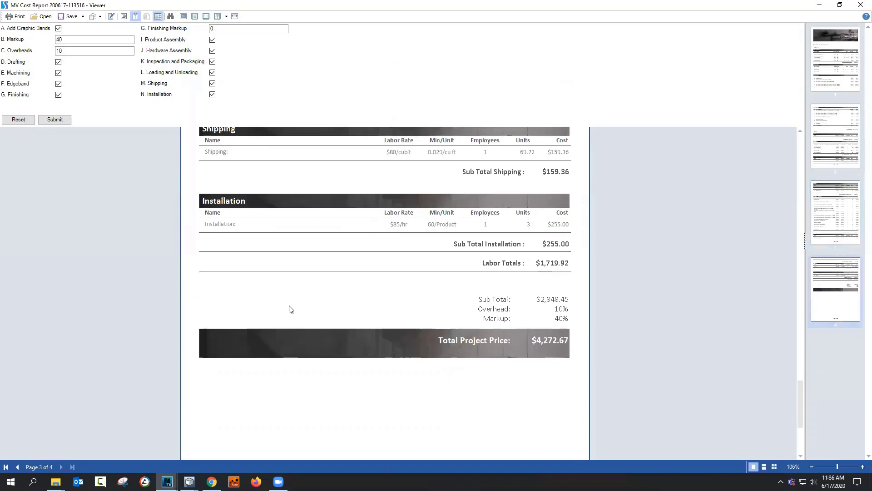
pyautogui.scroll(2, 291, 309)
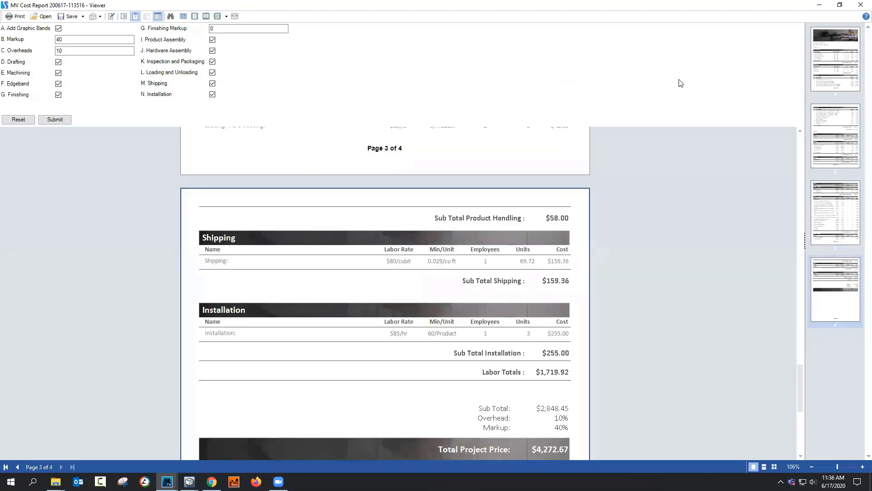
# Step: Close the cost report preview, the report selection and the Processing Center to return to the room drawing
pyautogui.click(860, 6)
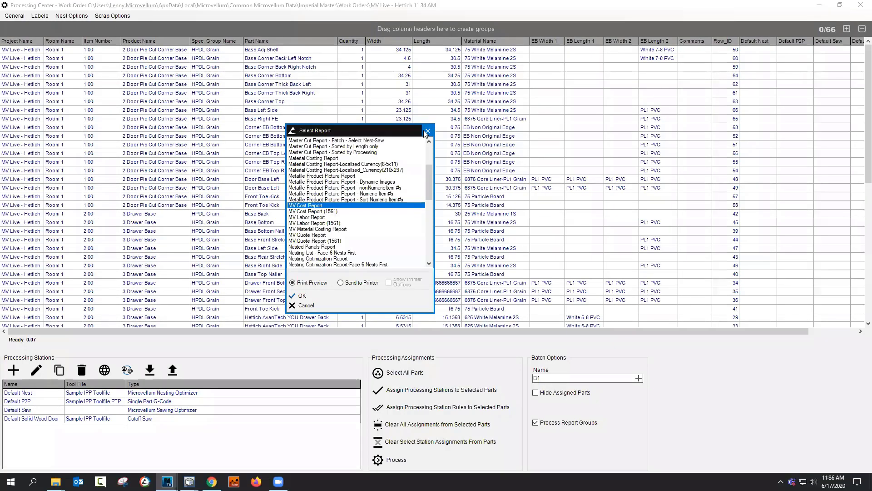
pyautogui.click(427, 132)
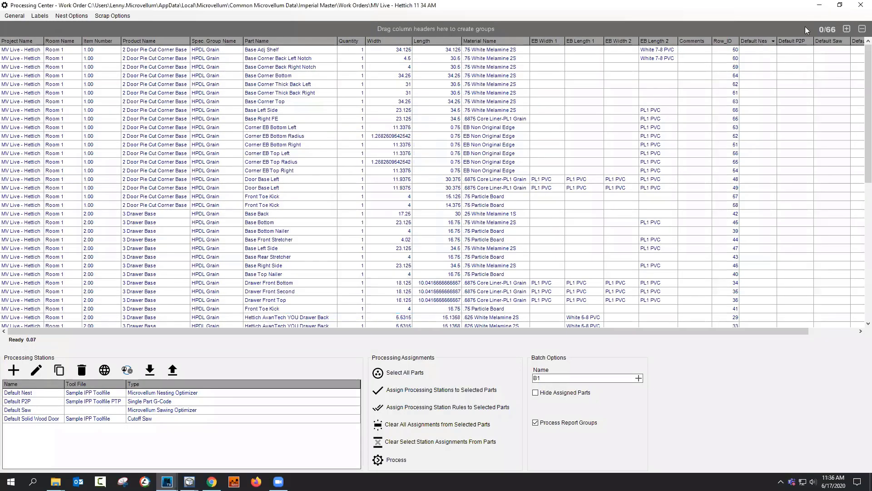
pyautogui.click(860, 6)
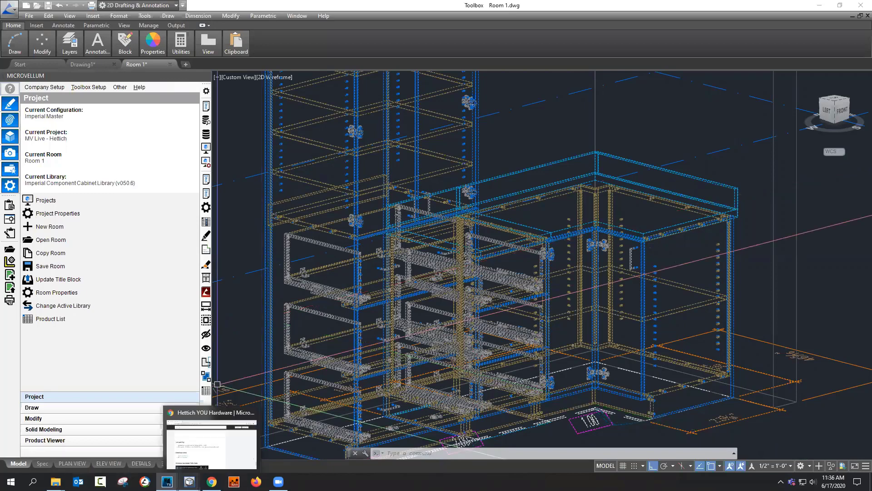
# Step: Switch to Chrome and review the Hettich YOU Hardware article's installation video, download links and compatibility notes, and minimize the browser
pyautogui.moveTo(212, 482)
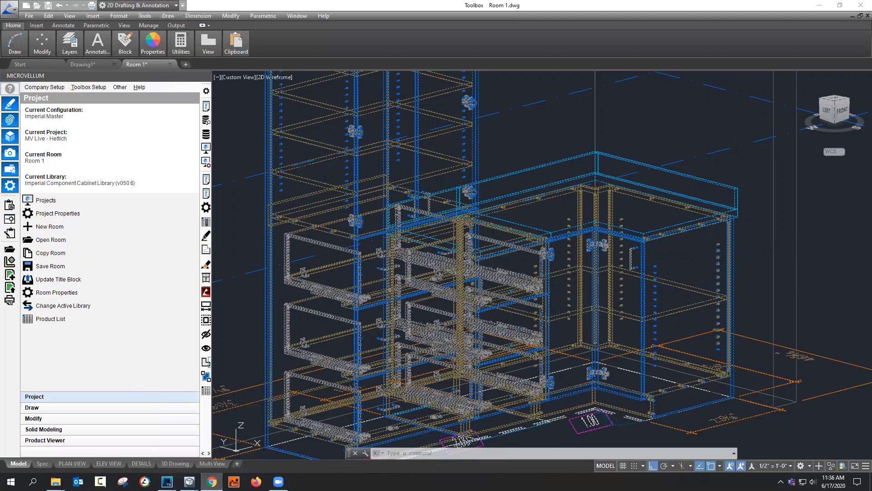
pyautogui.hotkey('alt', 'Tab')
pyautogui.scroll(-5, 349, 301)
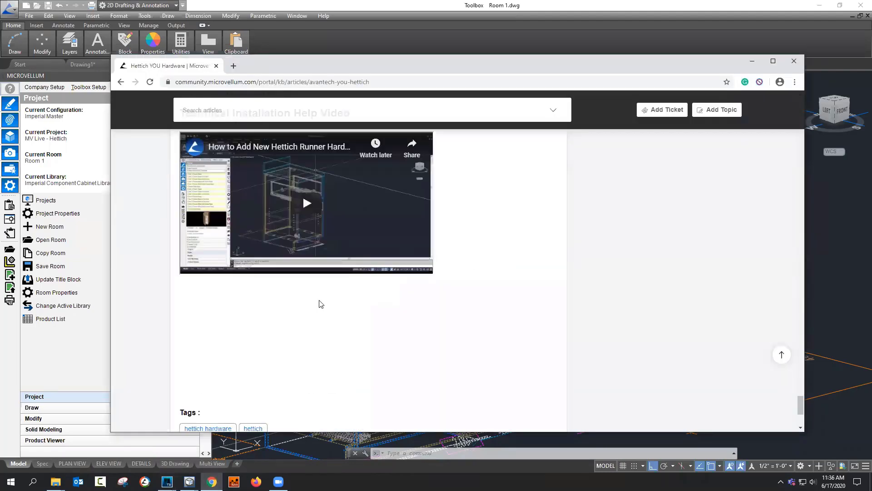
pyautogui.scroll(3, 509, 259)
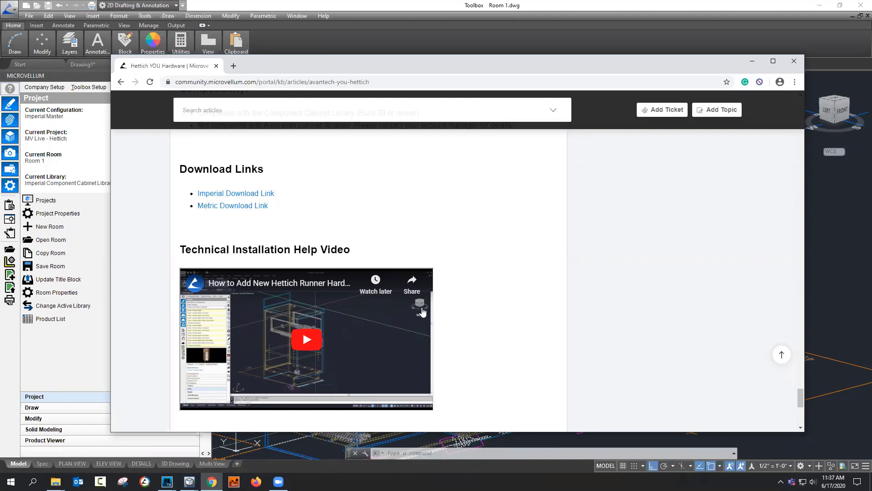
pyautogui.scroll(2, 422, 312)
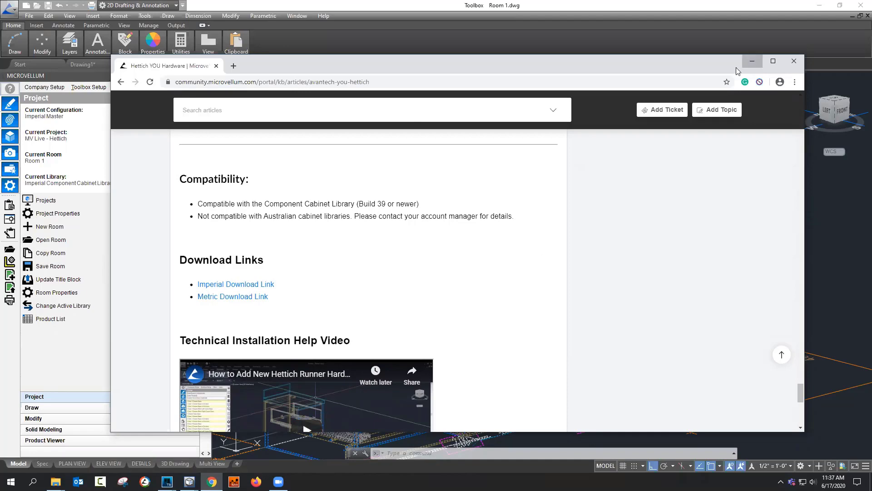
pyautogui.click(752, 61)
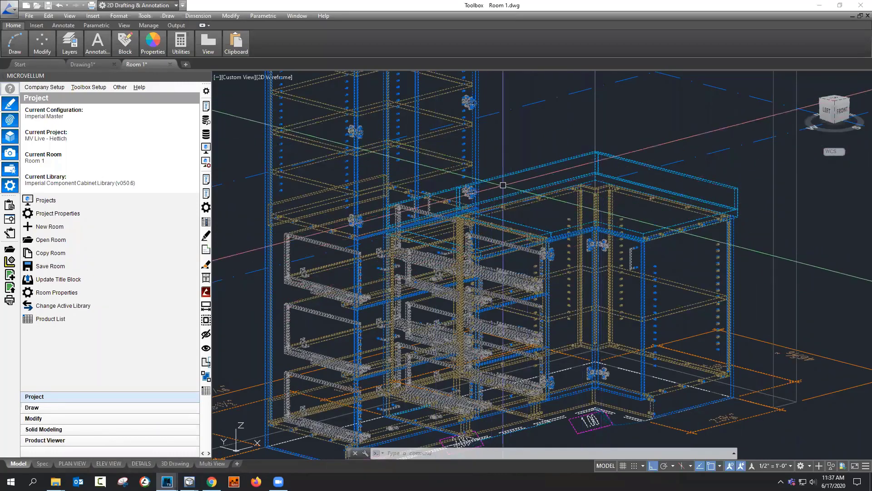
# Step: Regenerate the Room 1 drawing and display the cabinets in the X-ray visual style
pyautogui.click(552, 129)
pyautogui.write('re')
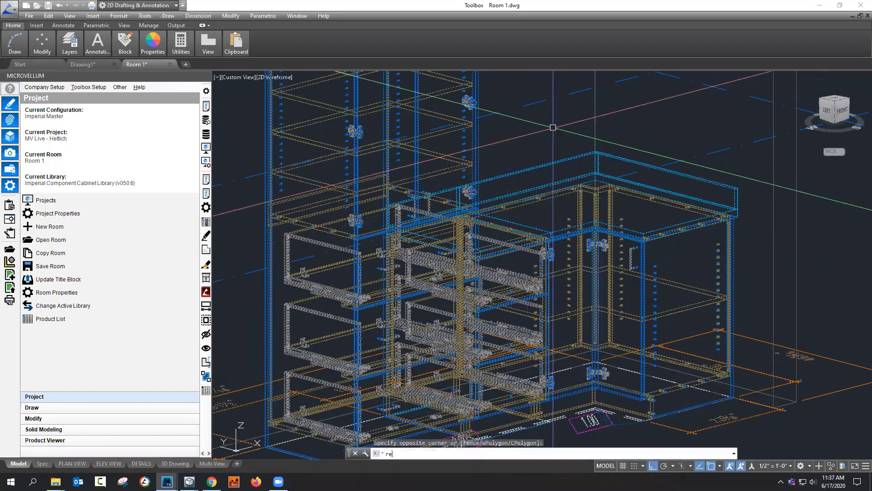
pyautogui.press('Return')
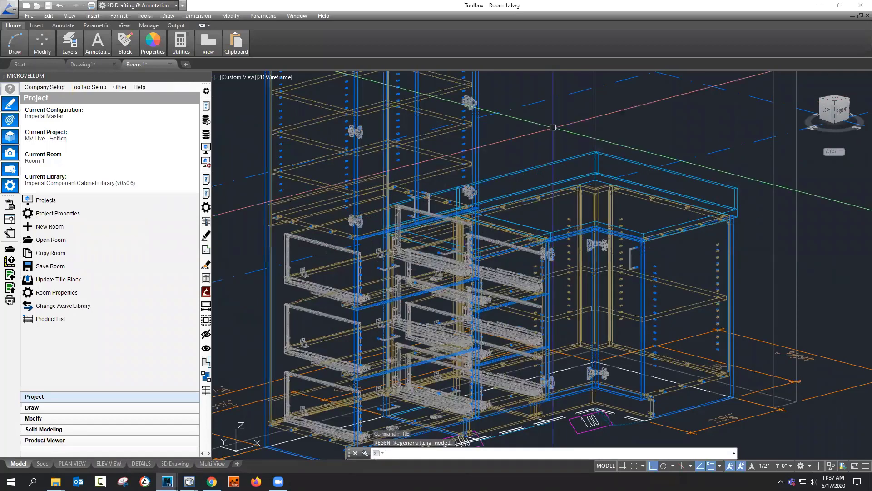
pyautogui.click(269, 77)
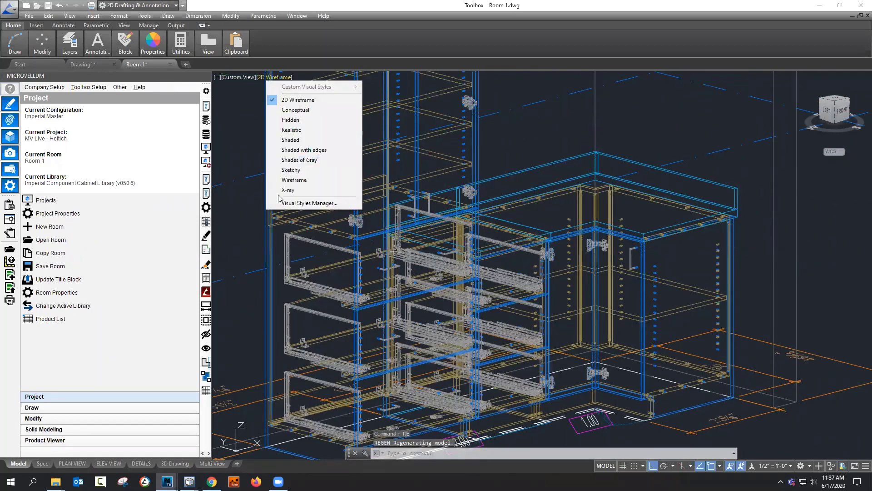
pyautogui.press('Escape')
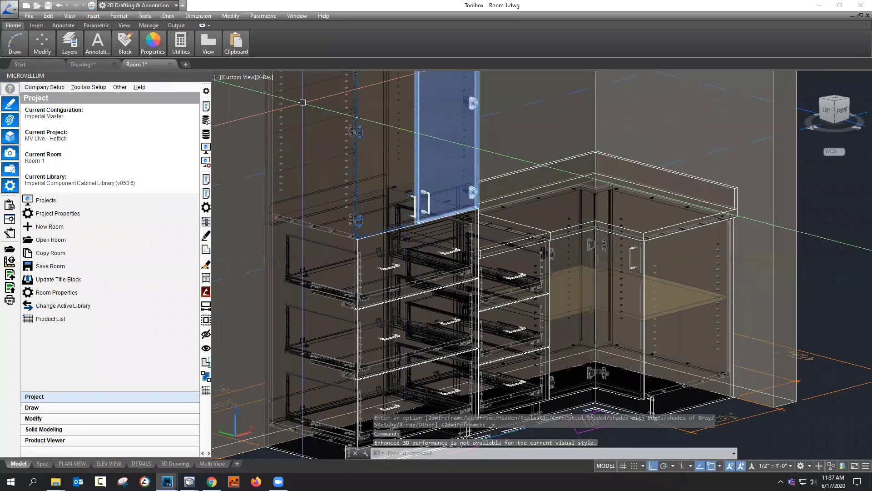
# Step: Switch to the MasterDevelopmentConfig Toolbox session, close Database Management and display its Room 1 model in the X-ray visual style
pyautogui.click(819, 5)
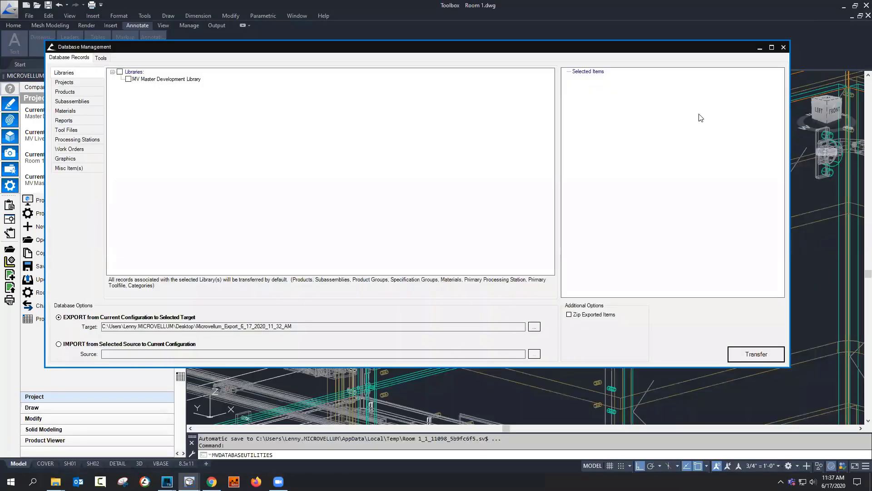
pyautogui.click(783, 47)
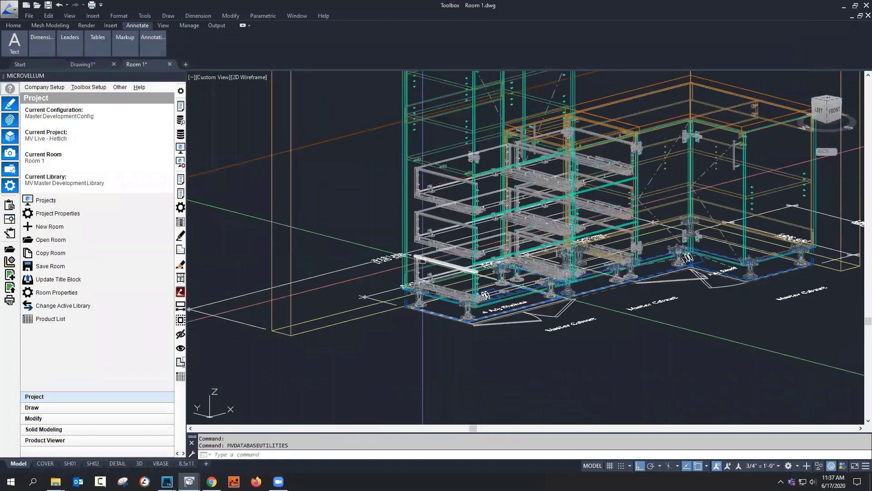
pyautogui.click(249, 76)
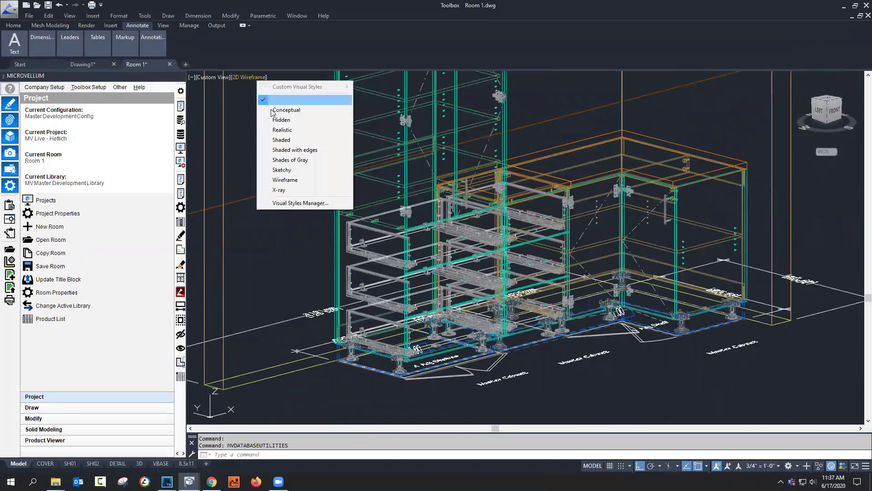
pyautogui.click(285, 190)
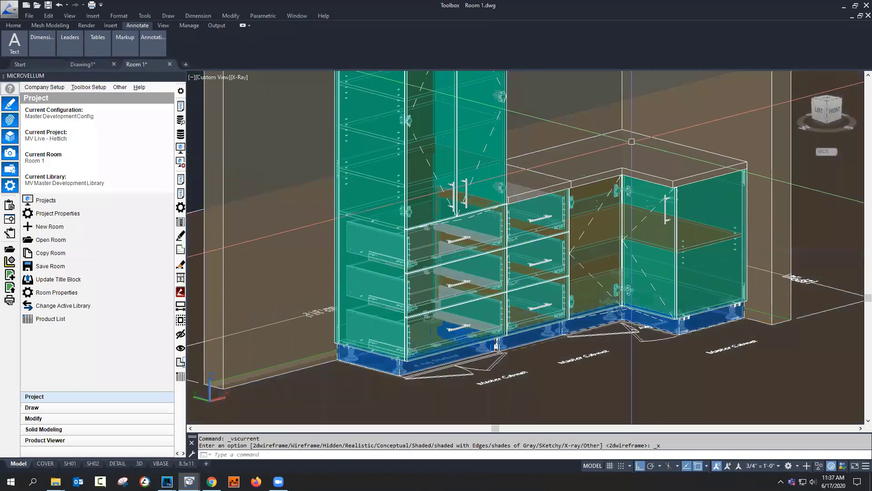
# Step: Examine the drawer fronts, handles, drawer boxes and Hettich runners in the X-ray model of the tall and base cabinets
pyautogui.scroll(2, 541, 194)
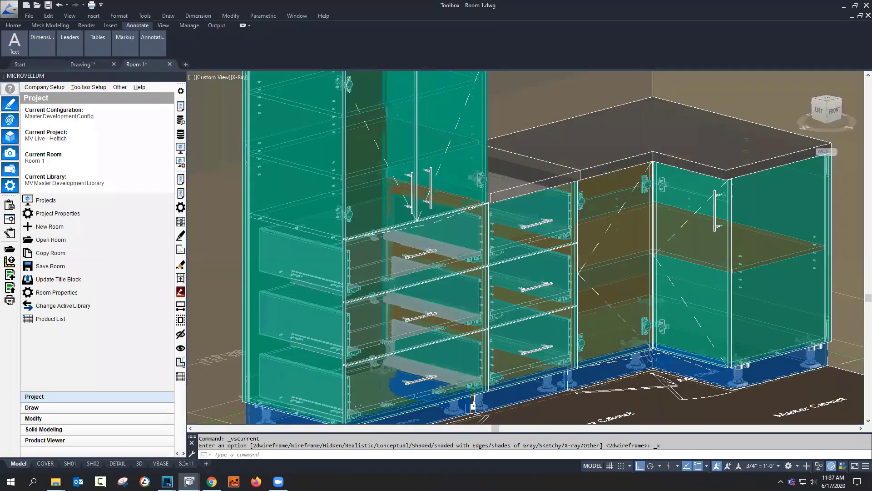
pyautogui.scroll(4, 549, 205)
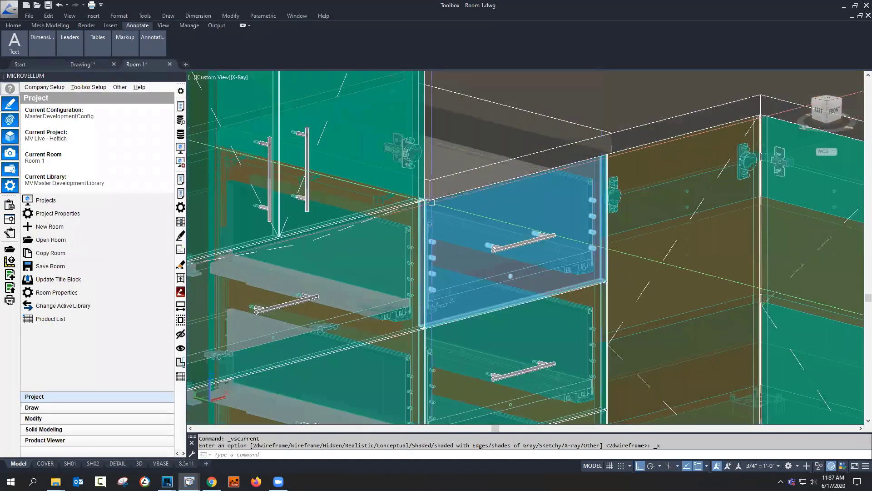
pyautogui.scroll(3, 400, 190)
pyautogui.scroll(-4, 588, 146)
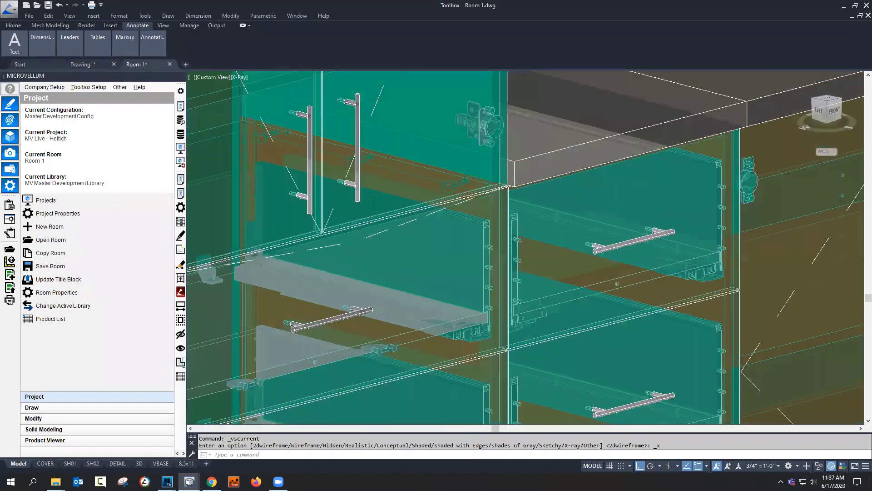
pyautogui.scroll(-3, 540, 363)
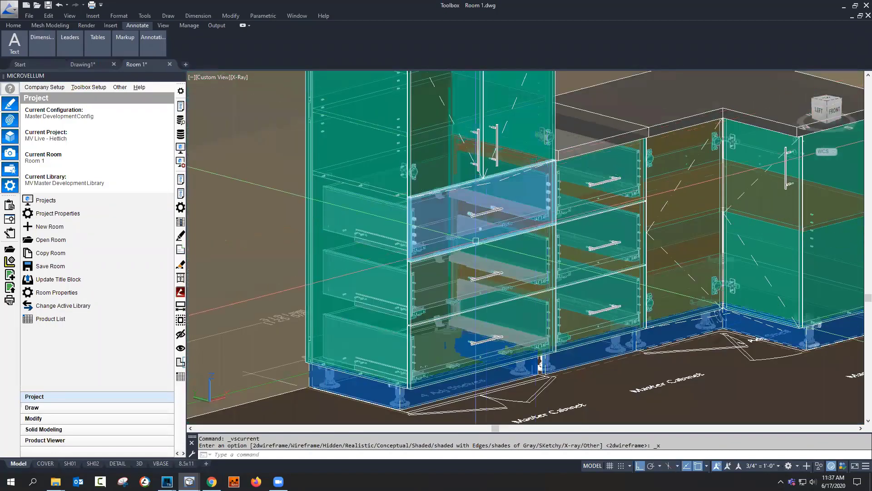
pyautogui.scroll(4, 450, 236)
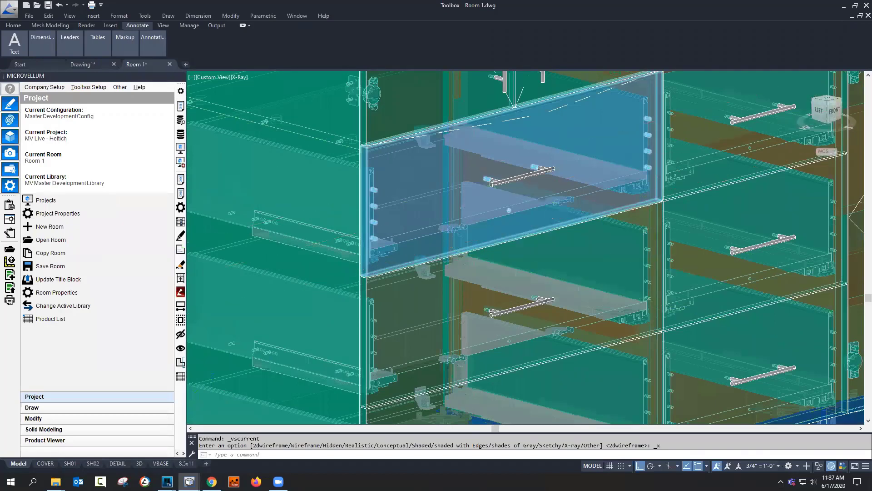
pyautogui.scroll(-3, 523, 248)
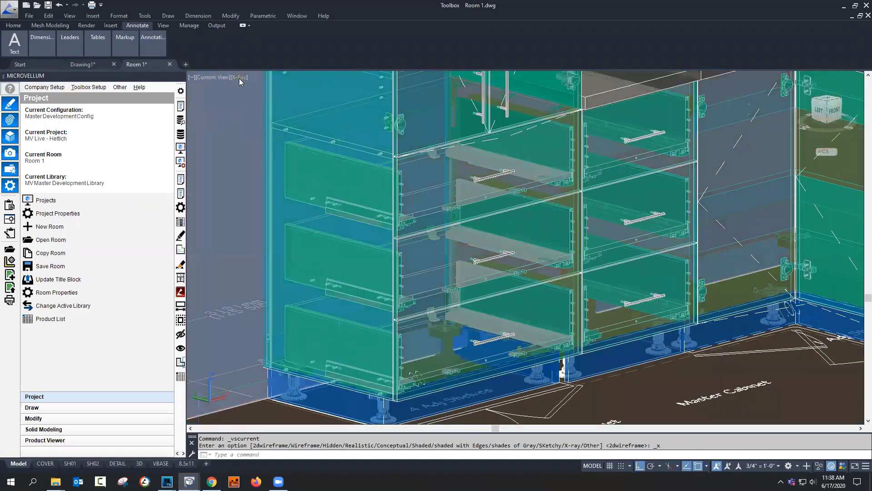
# Step: Display the Room 1 model in 2D Wireframe from the Top view
pyautogui.click(239, 77)
pyautogui.click(270, 100)
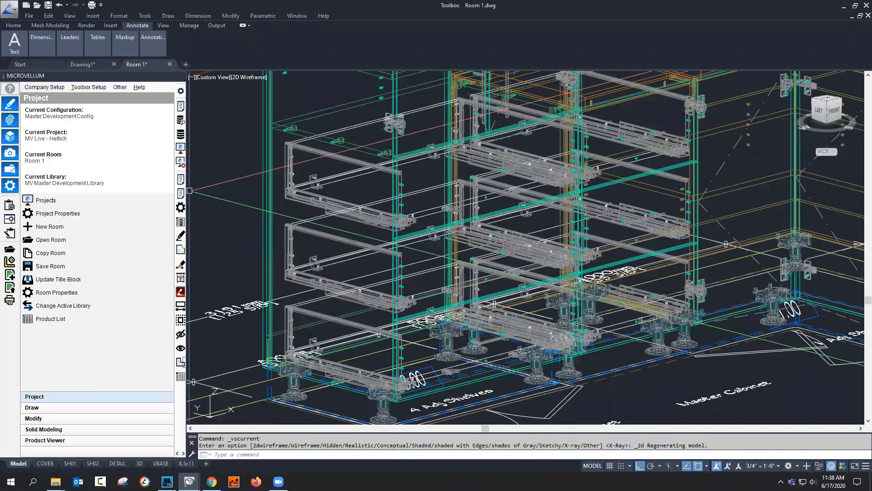
pyautogui.click(219, 78)
pyautogui.click(229, 101)
# Step: Examine the plan of products 3.00 and 2.00 for the drawer runners, door swings, handles and cabinet legs
pyautogui.scroll(5, 572, 233)
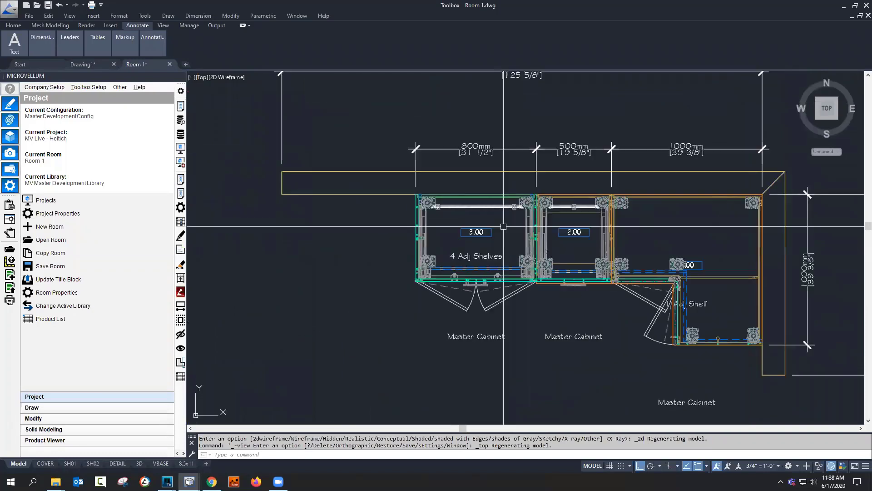
pyautogui.moveTo(572, 232); pyautogui.dragTo(459, 211, button='middle')
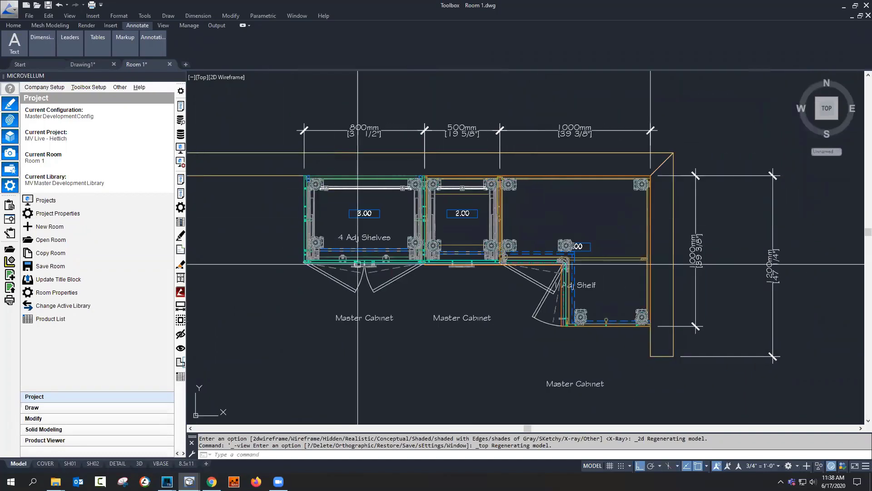
pyautogui.scroll(2, 351, 267)
pyautogui.scroll(2, 351, 267)
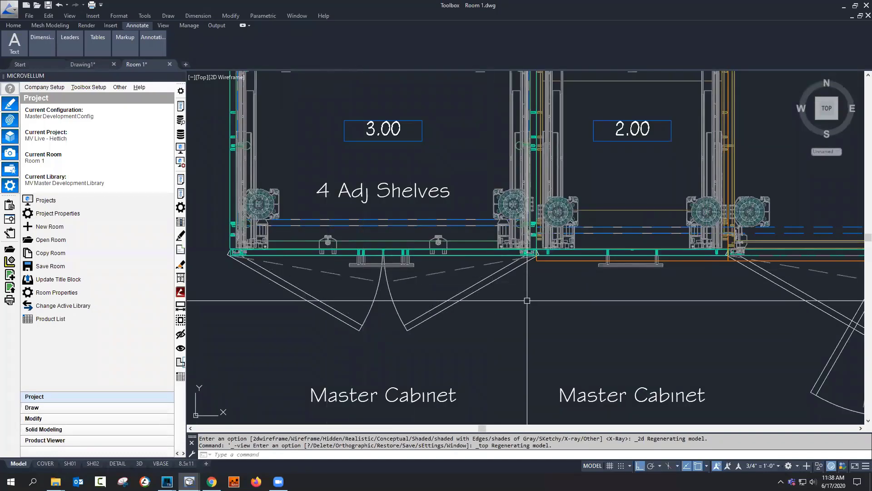
pyautogui.scroll(-2, 265, 315)
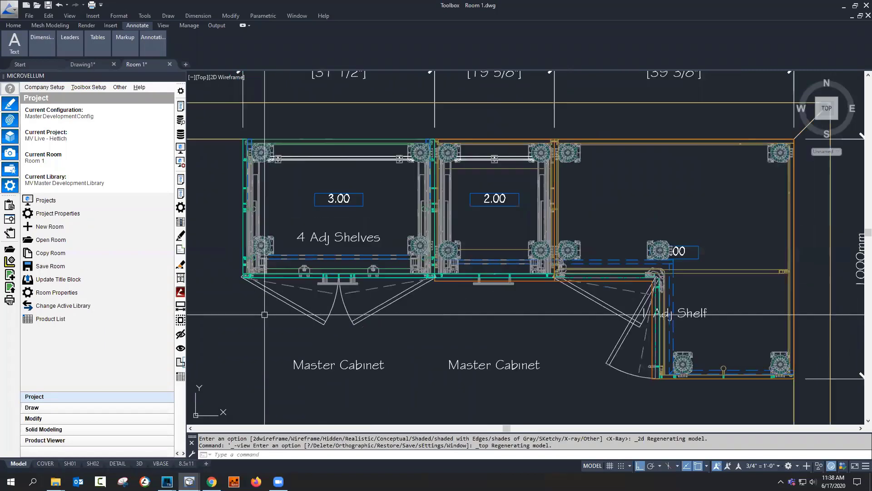
pyautogui.scroll(2, 529, 265)
pyautogui.scroll(3, 536, 272)
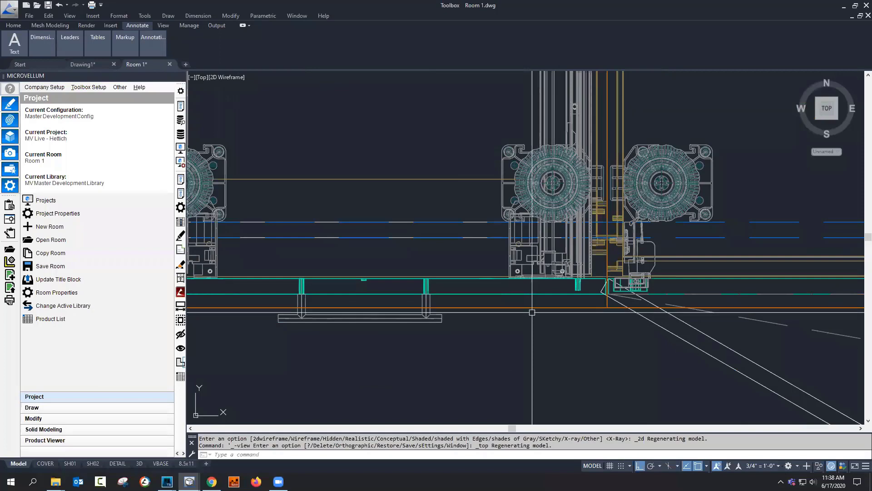
pyautogui.scroll(-4, 666, 290)
pyautogui.scroll(-2, 666, 291)
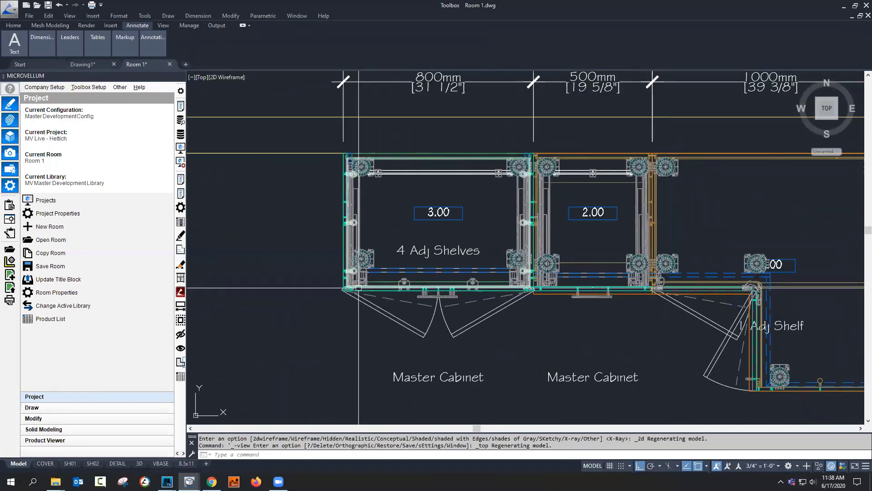
# Step: Show the model from the Left view and examine the drawer side profiles, runners and system holes down to the cabinet legs
pyautogui.click(202, 78)
pyautogui.click(231, 120)
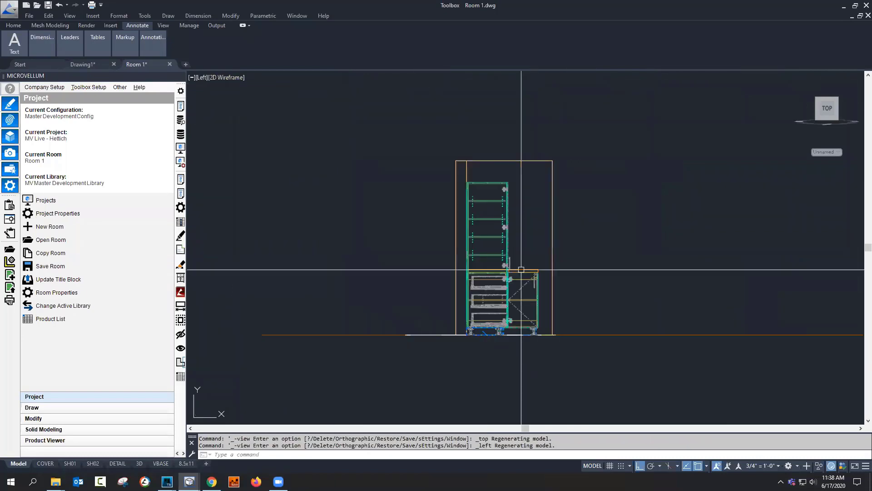
pyautogui.scroll(4, 534, 167)
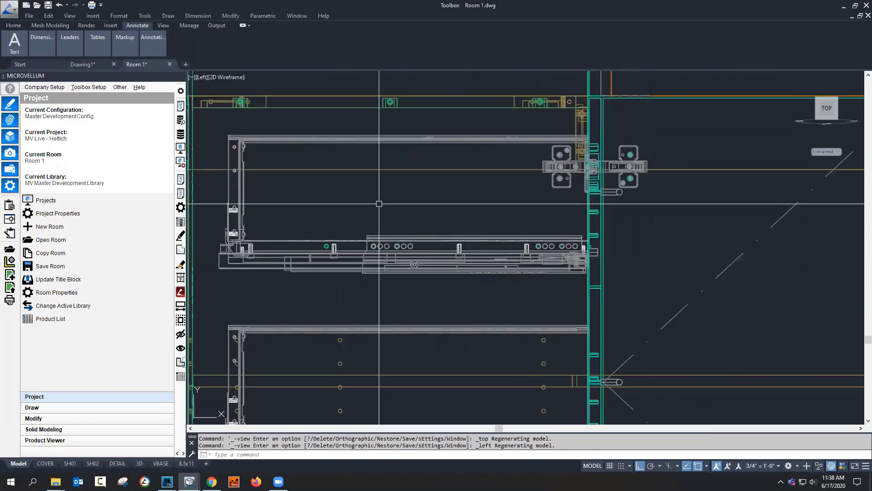
pyautogui.scroll(-2, 400, 189)
pyautogui.scroll(-4, 454, 157)
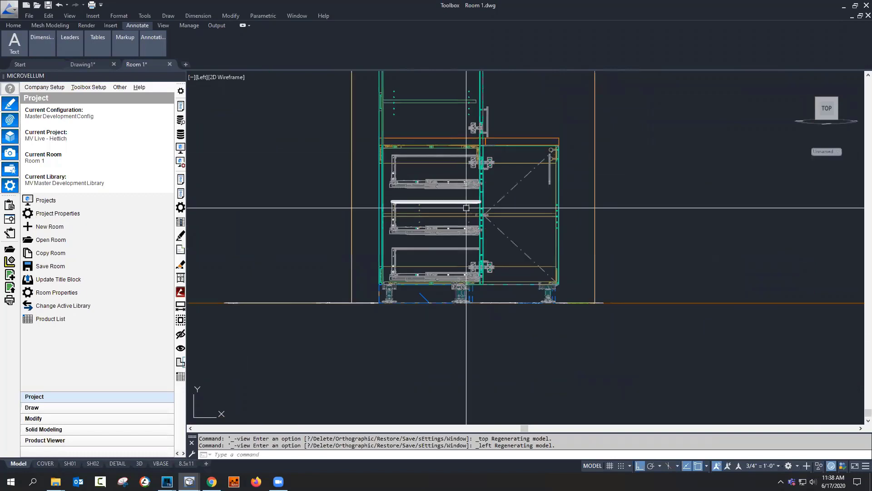
pyautogui.scroll(4, 460, 245)
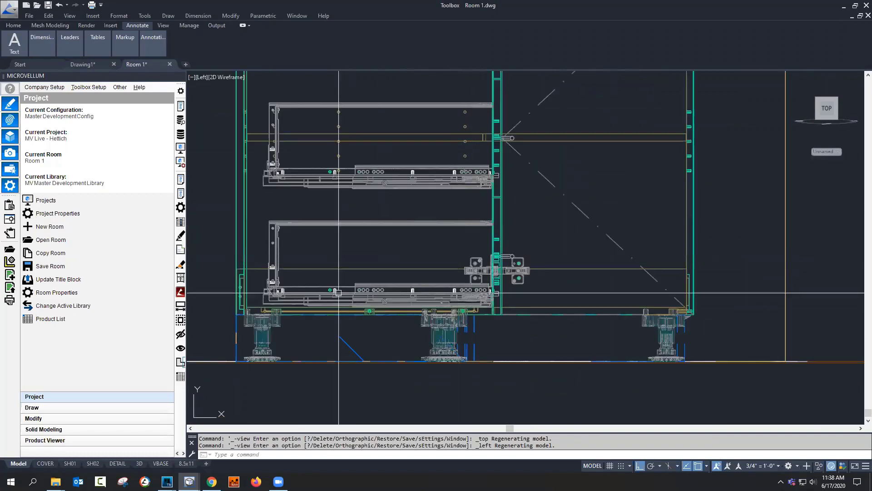
pyautogui.scroll(3, 307, 292)
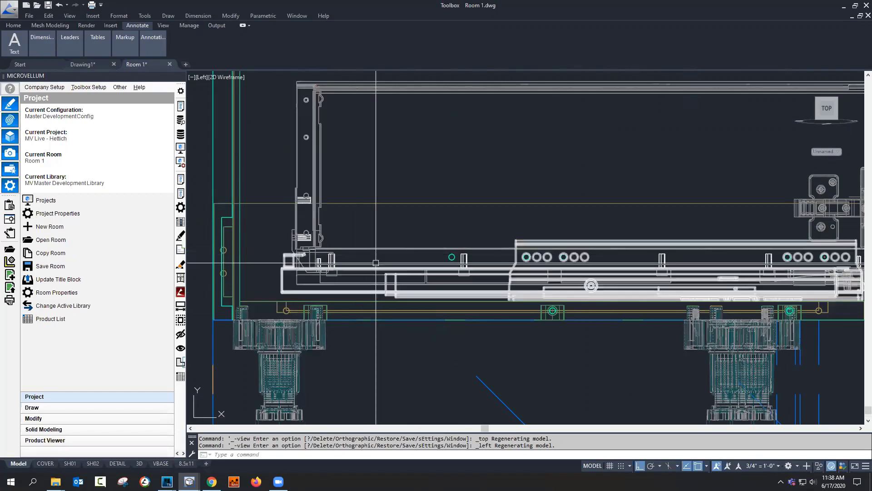
pyautogui.scroll(-5, 451, 255)
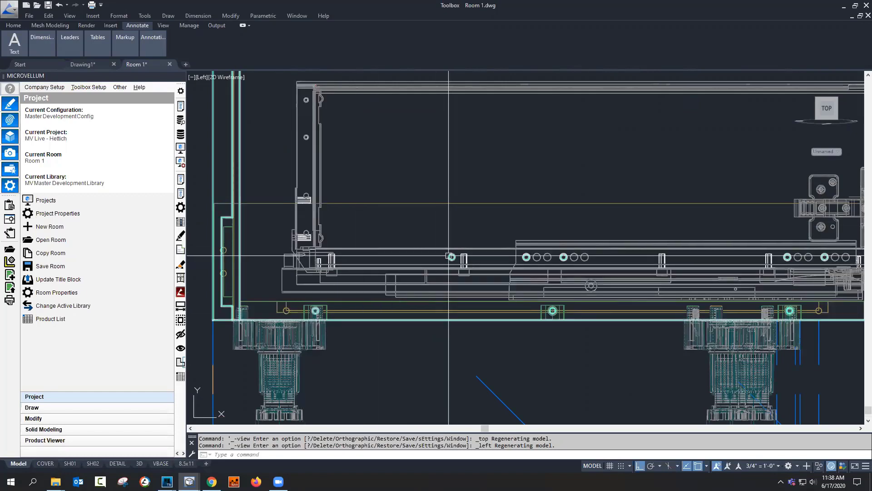
# Step: Set the drawer quantity of the tall Master Split Cabinet, item 3.00, to 4 in its product prompts
pyautogui.write('3l')
pyautogui.press('Return')
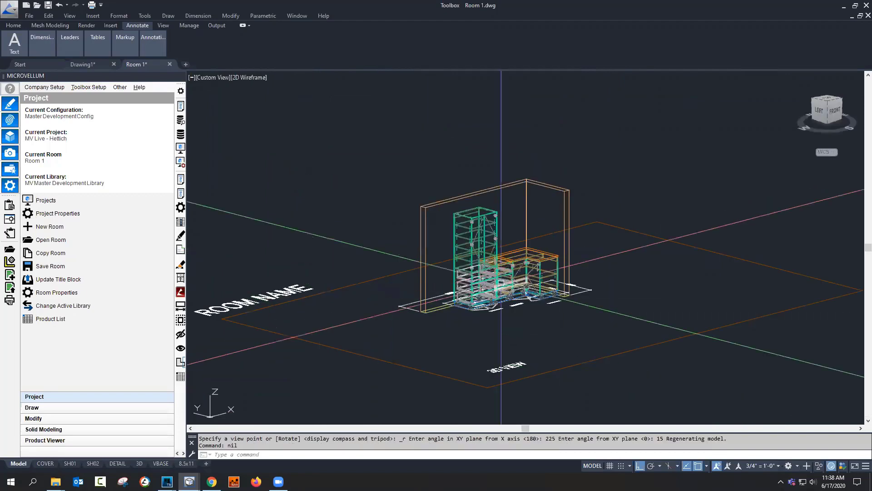
pyautogui.scroll(6, 503, 281)
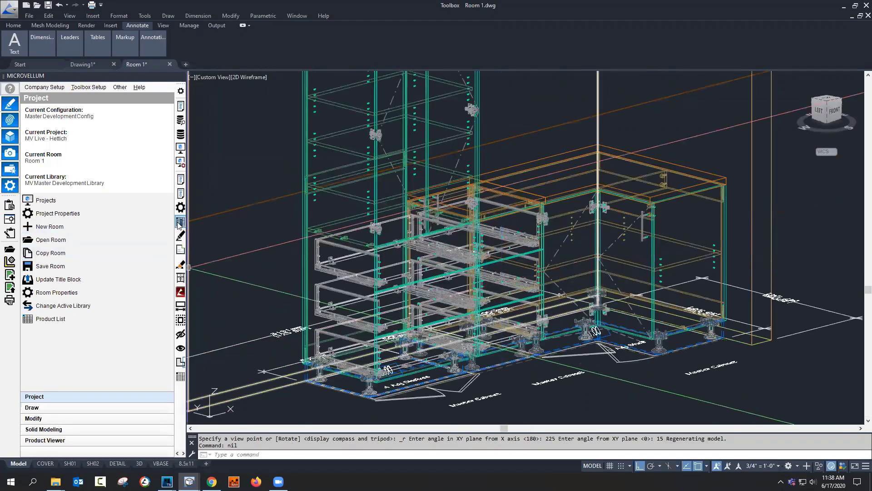
pyautogui.click(180, 180)
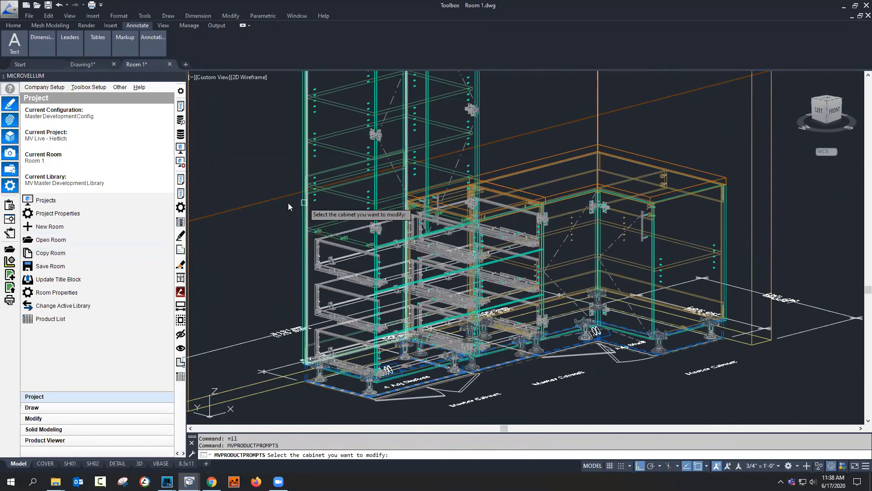
pyautogui.click(304, 202)
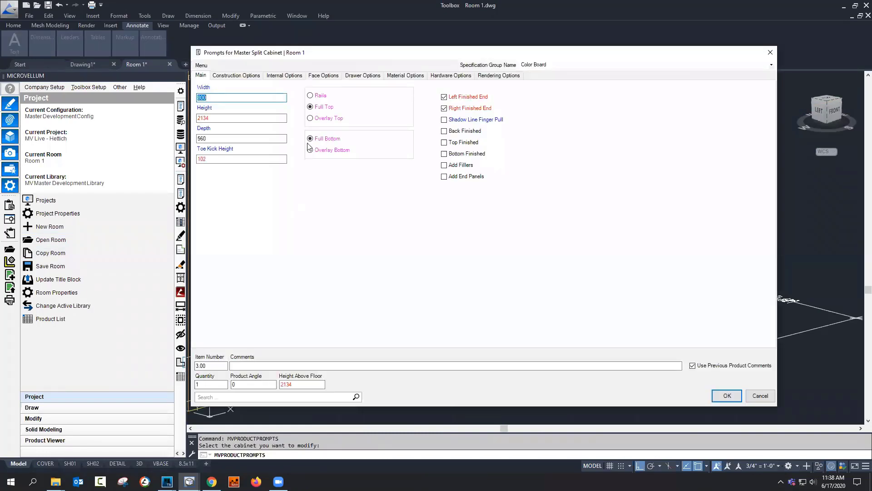
pyautogui.click(371, 77)
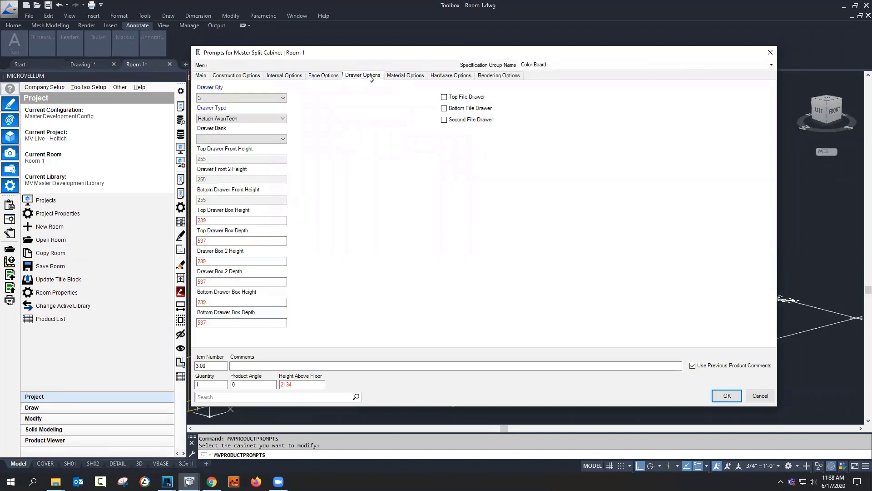
pyautogui.click(284, 98)
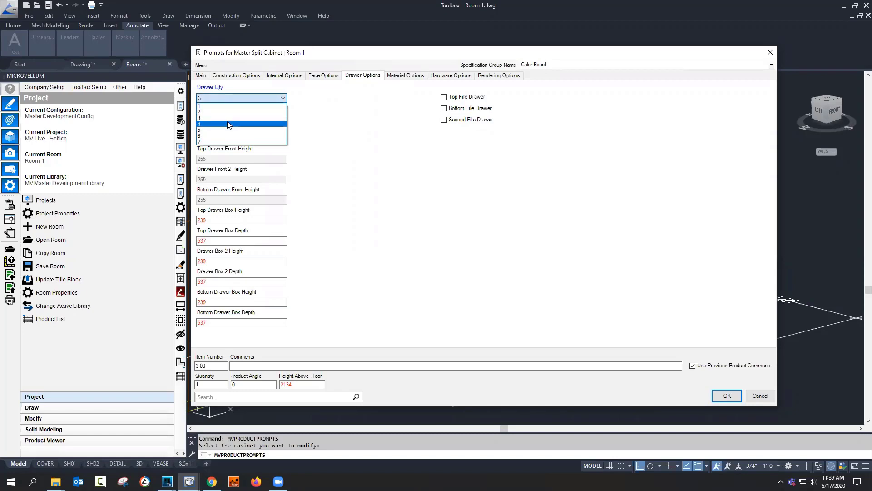
pyautogui.click(239, 124)
pyautogui.click(727, 395)
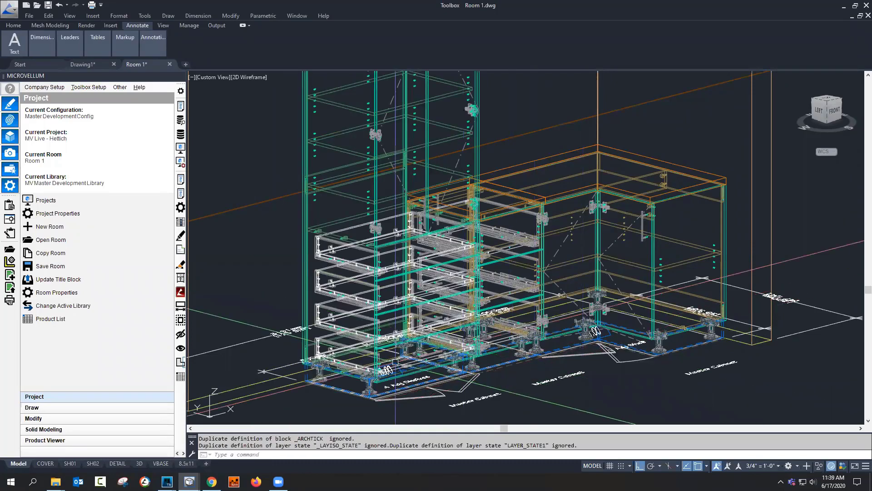
# Step: Show the model from the Front view and examine the drawer stacks, handles and runners of products 3.00 and 2.00
pyautogui.click(213, 76)
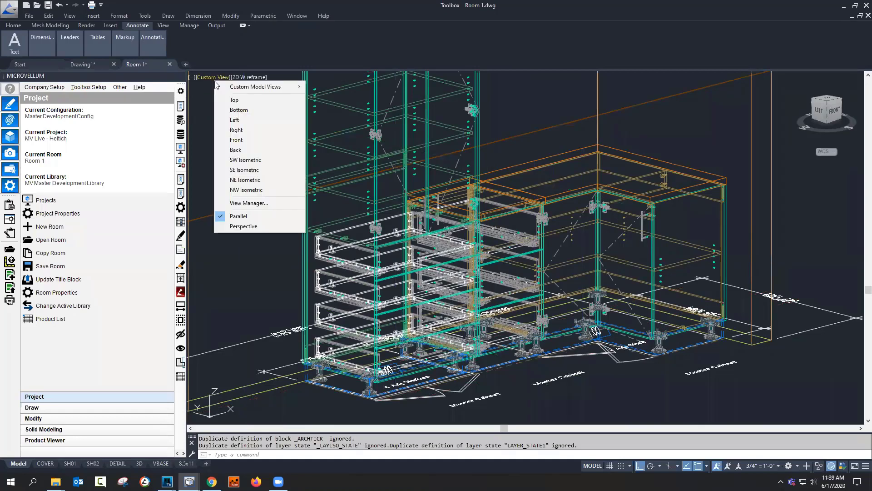
pyautogui.click(249, 140)
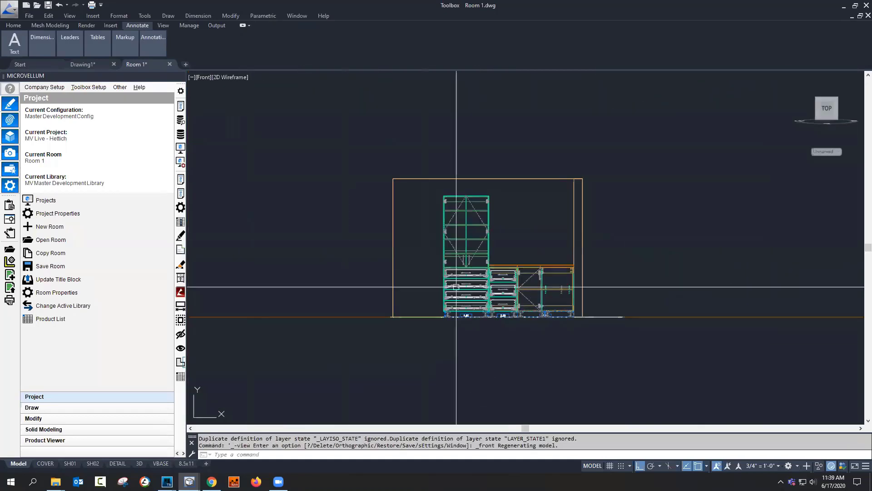
pyautogui.scroll(4, 461, 292)
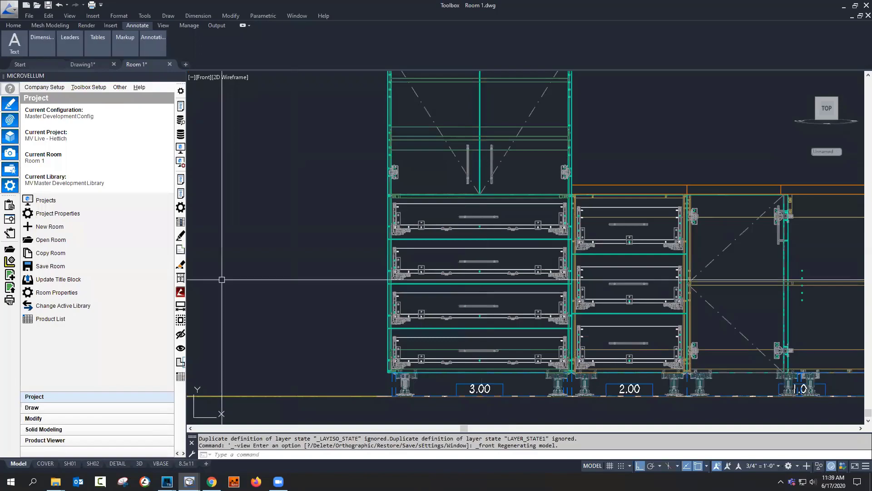
pyautogui.scroll(-4, 304, 265)
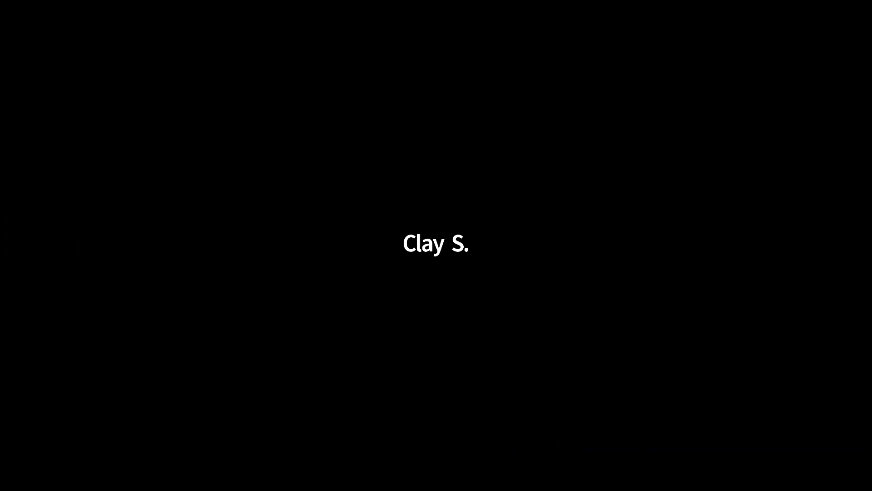